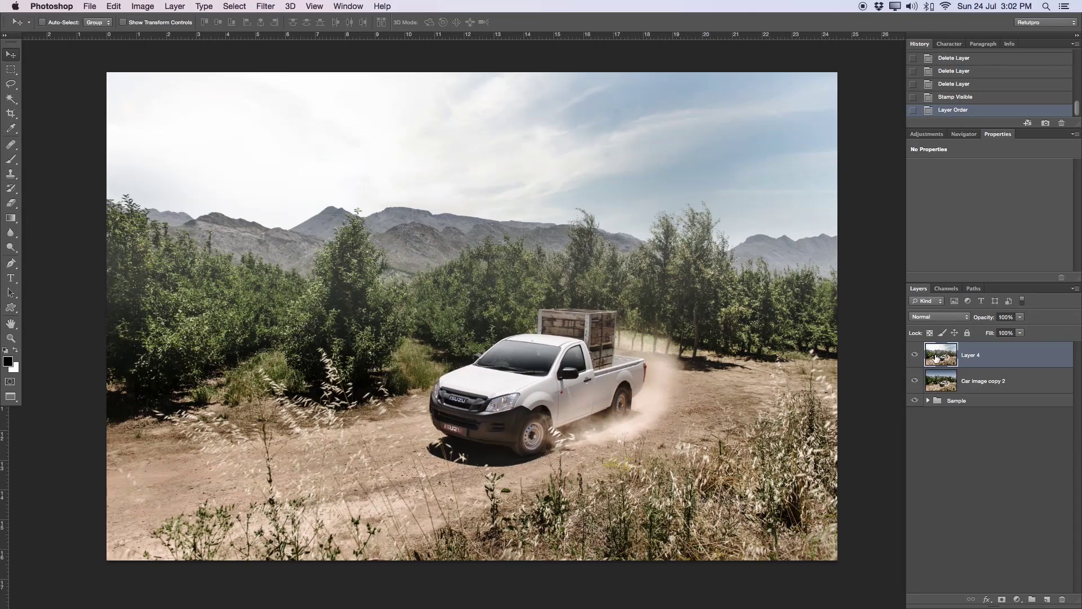
Step: Toggle Layer 4's cloudy sky on and off to compare it with the blue-sky photo
left_click(915, 355)
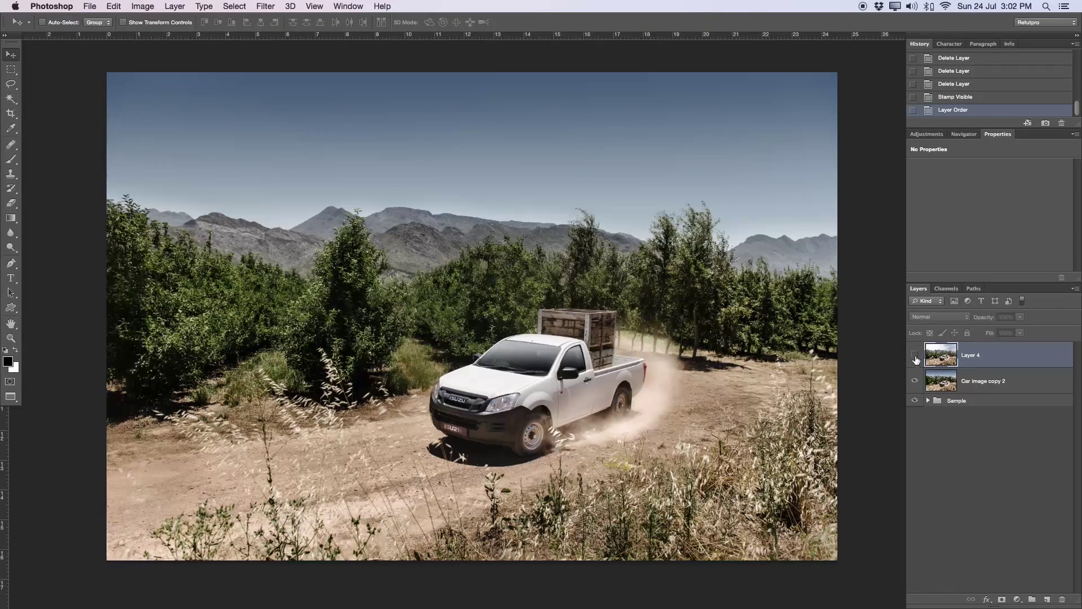
left_click(915, 355)
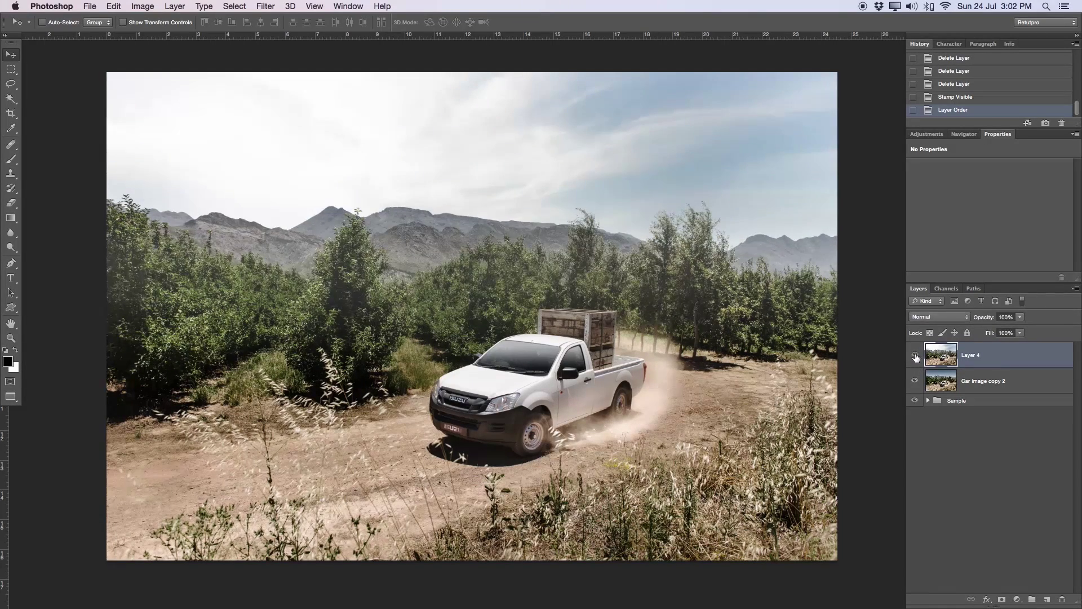
left_click(915, 355)
left_click(915, 355)
Step: Browse the Filter menu without choosing anything, then leave Layer 4 hidden
left_click(316, 5)
mouse_move(265, 4)
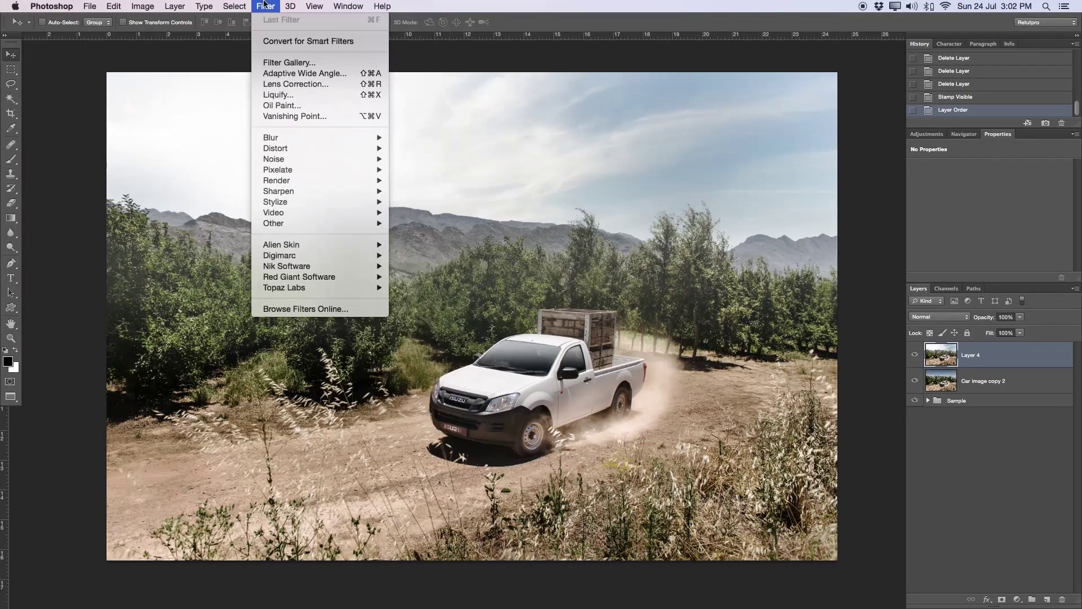
left_click(448, 46)
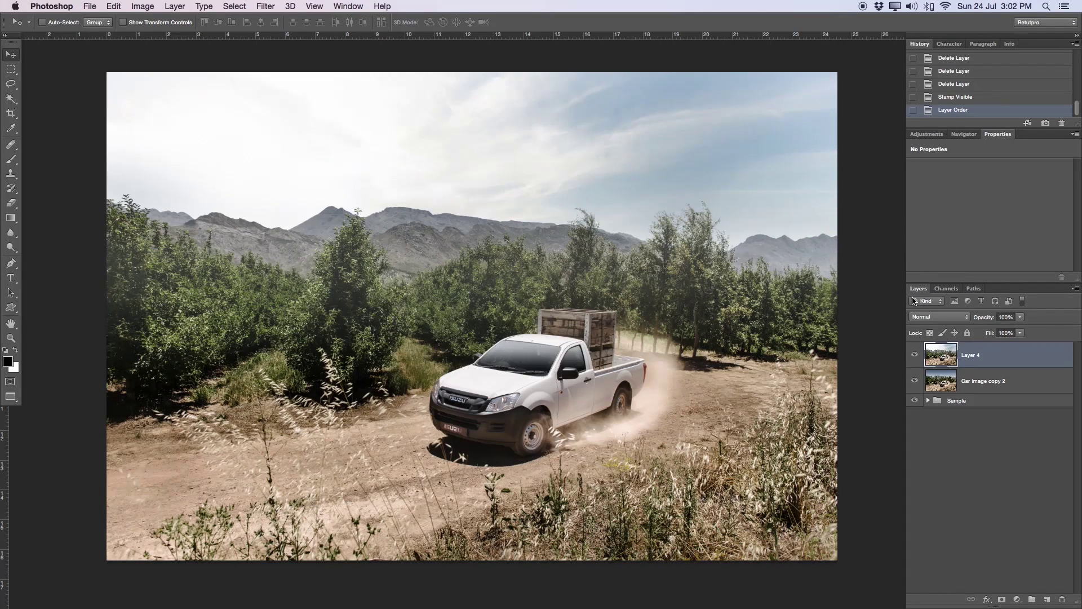
left_click(915, 355)
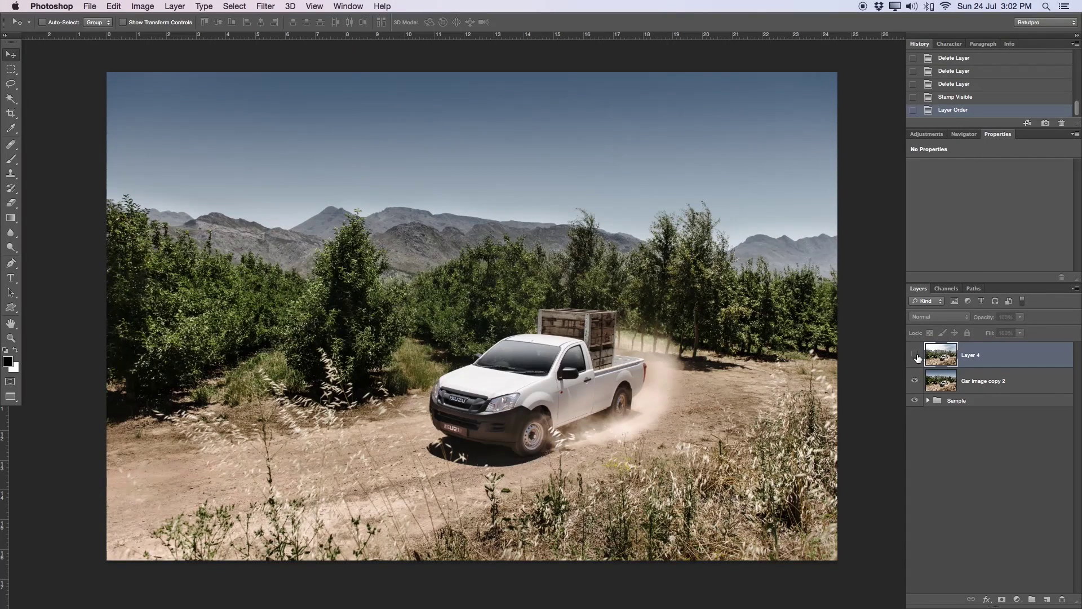
left_click(915, 355)
left_click(914, 355)
Step: Hide Car image copy 2, expand the Sample group, and show Car image copy with the cloud layer
left_click(915, 379)
left_click(927, 401)
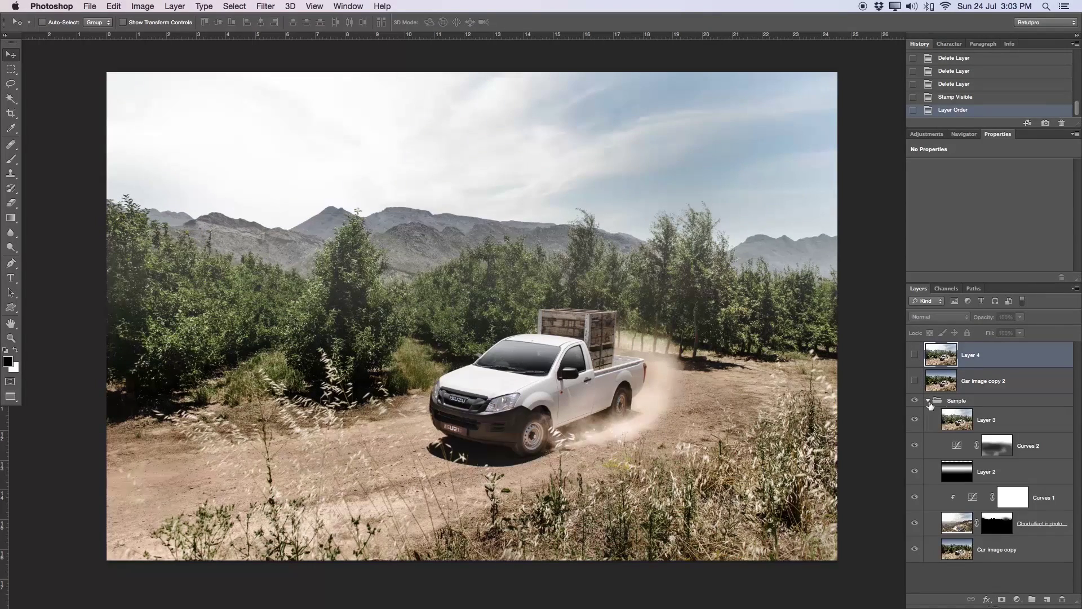
left_click(969, 401)
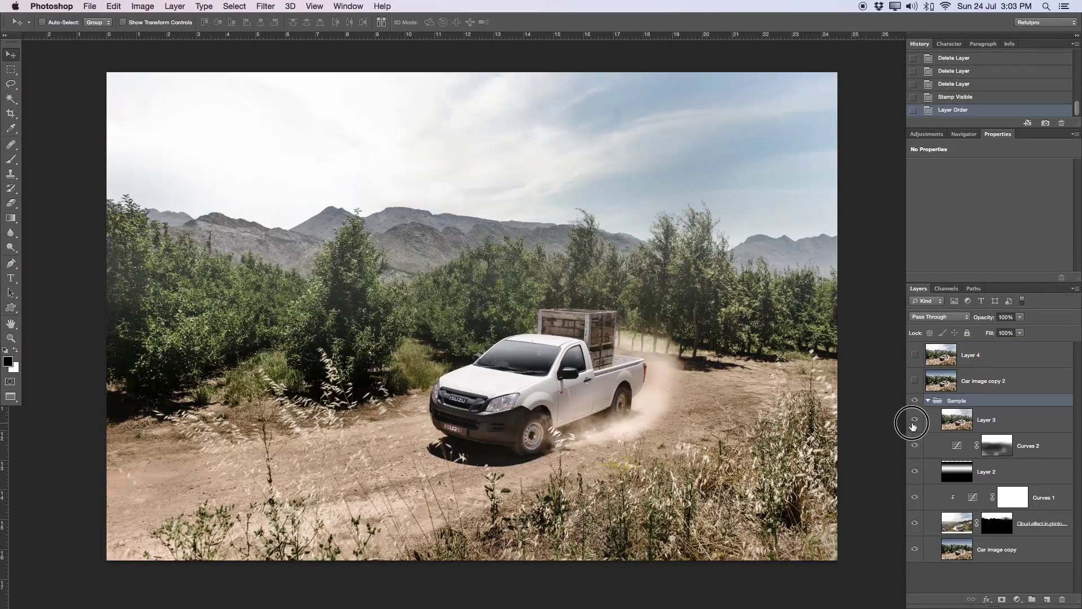
left_click(916, 549, "alt")
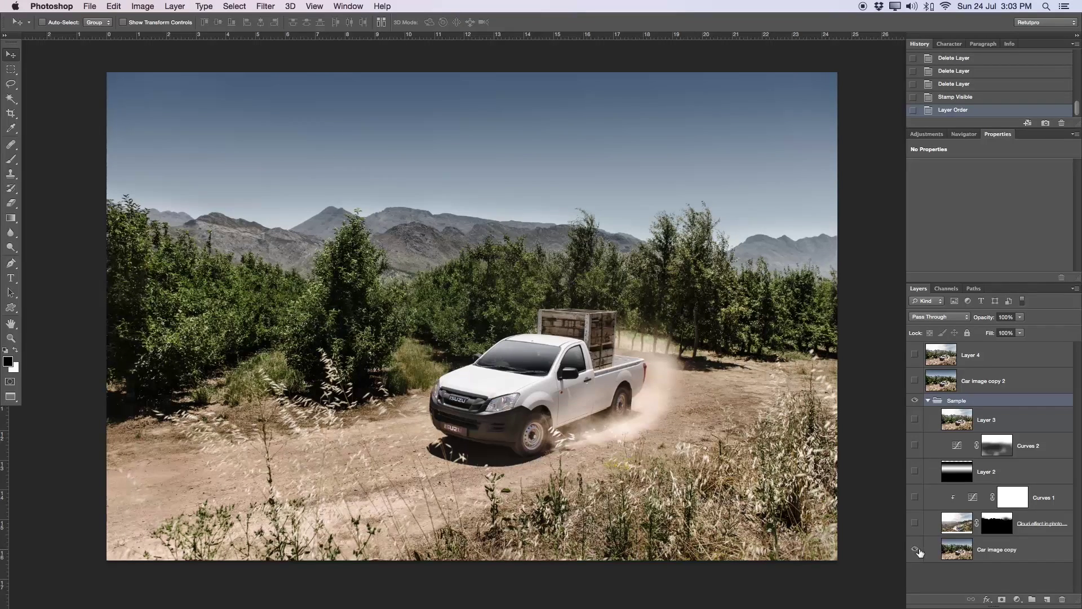
left_click(915, 524)
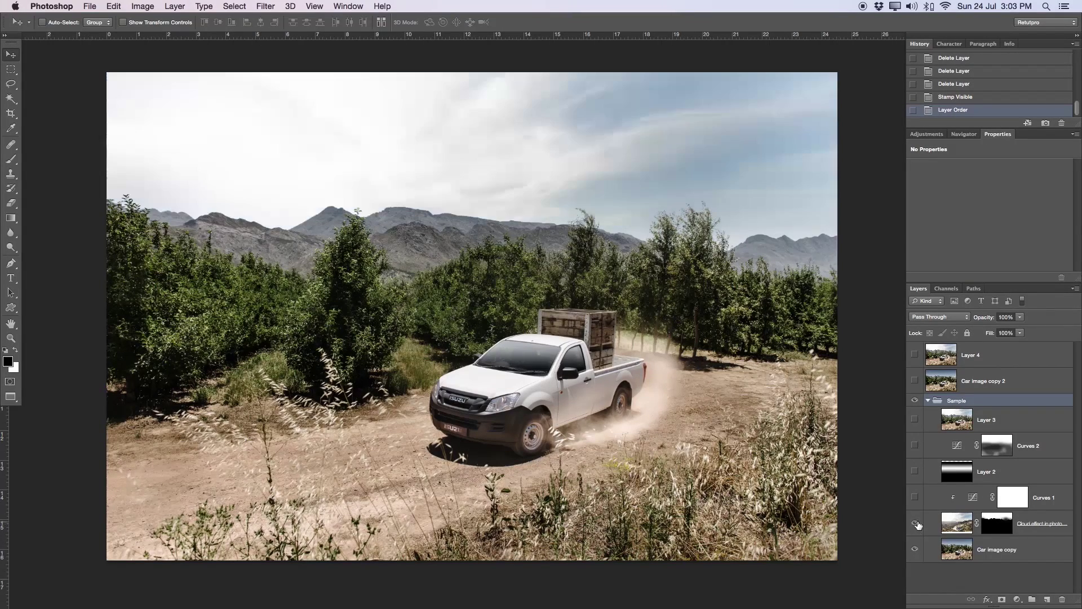
left_click(916, 524)
left_click(915, 524)
Step: Compare the Curves 1, Layer 2 glow and Curves 2 layers, then collapse the Sample group
left_click(915, 497)
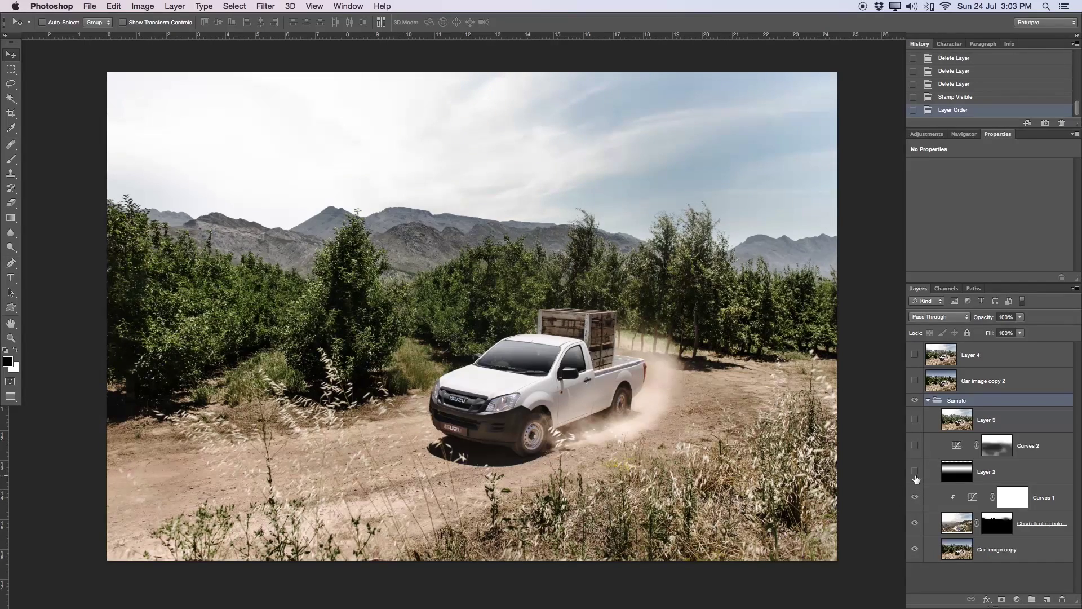
left_click(915, 475)
left_click(916, 475)
left_click(916, 474)
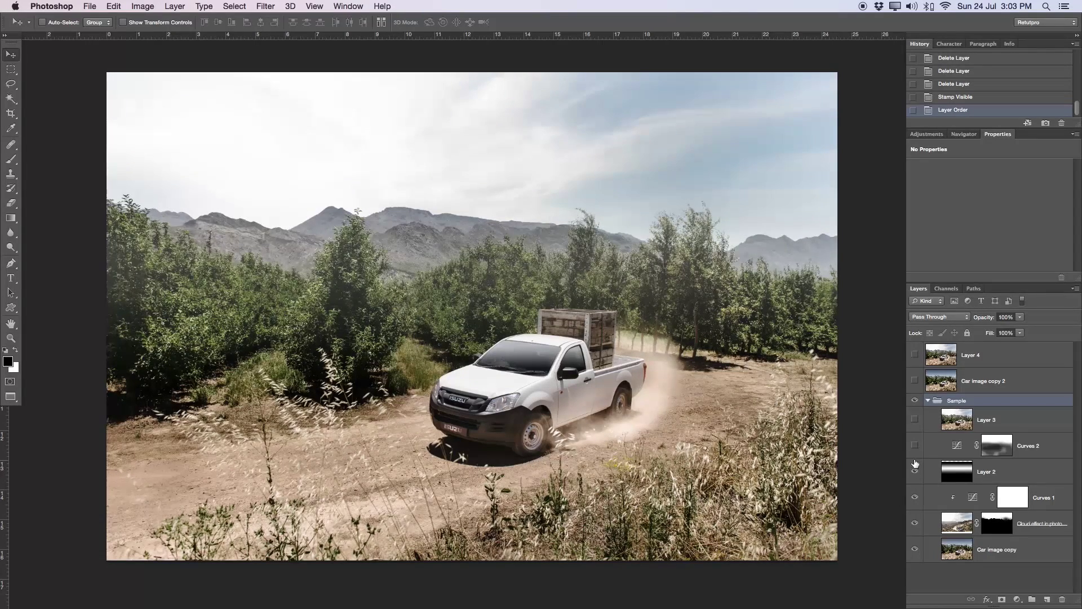
left_click(915, 445)
left_click(915, 445)
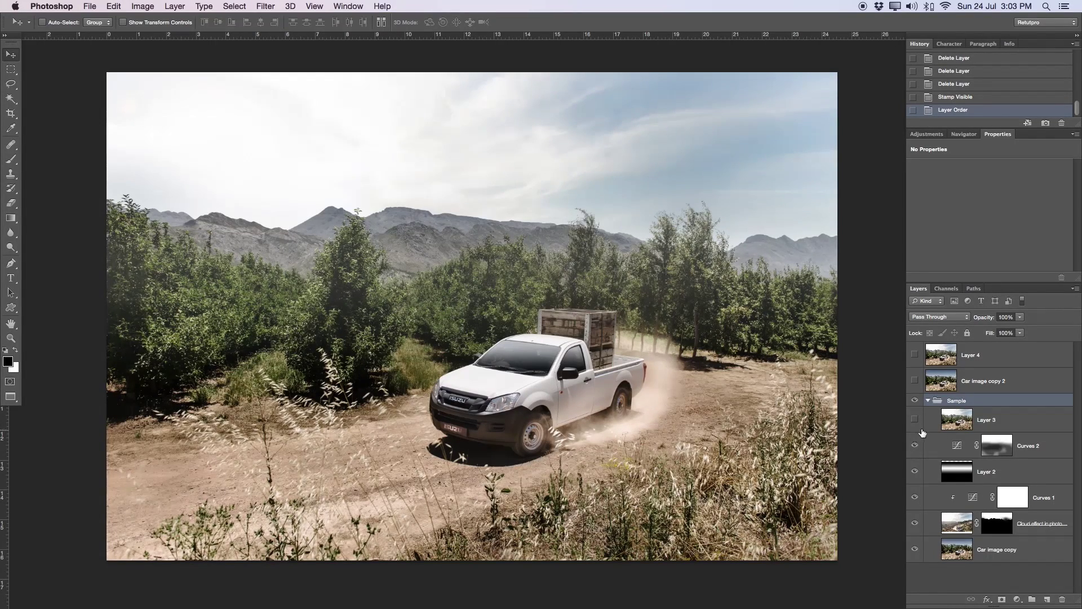
left_click(927, 401)
Step: Delete Layer 4, then rename Car image copy 2 to 'Start' and make it visible
left_click(986, 346)
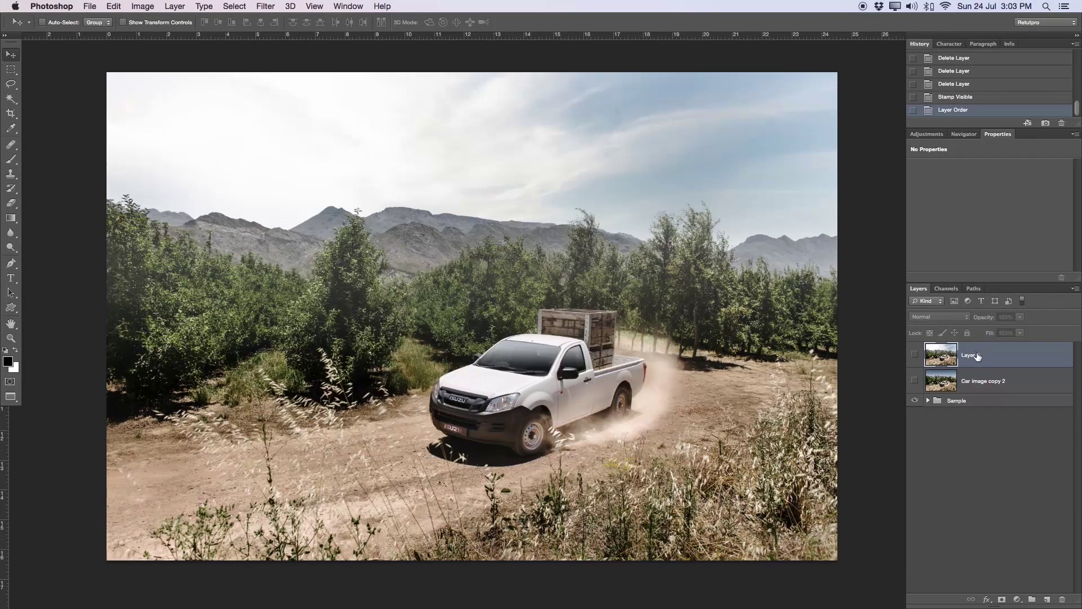
key("Delete")
double_click(992, 359)
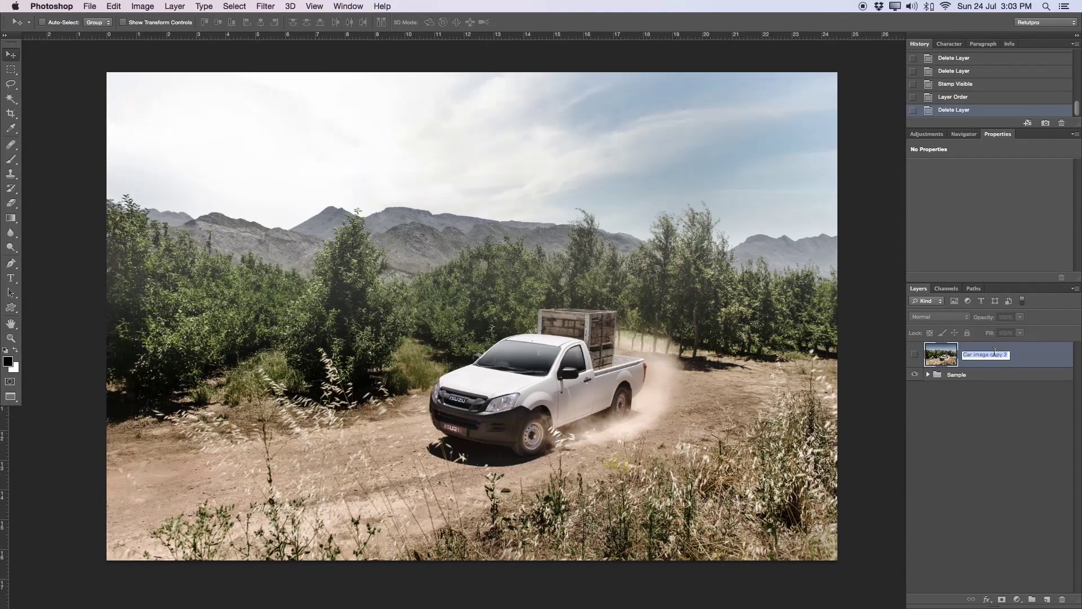
type("Start")
key("Return")
left_click(914, 354)
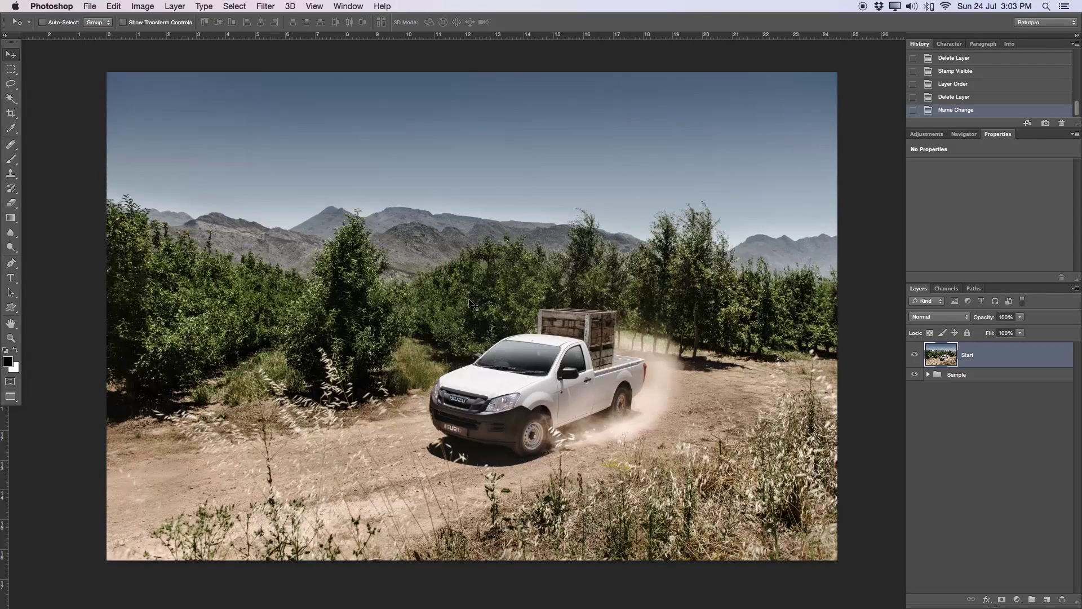
Step: Place the Cloud effect in photoshop image at the canvas top-left and add a horizon guide
key("Tab")
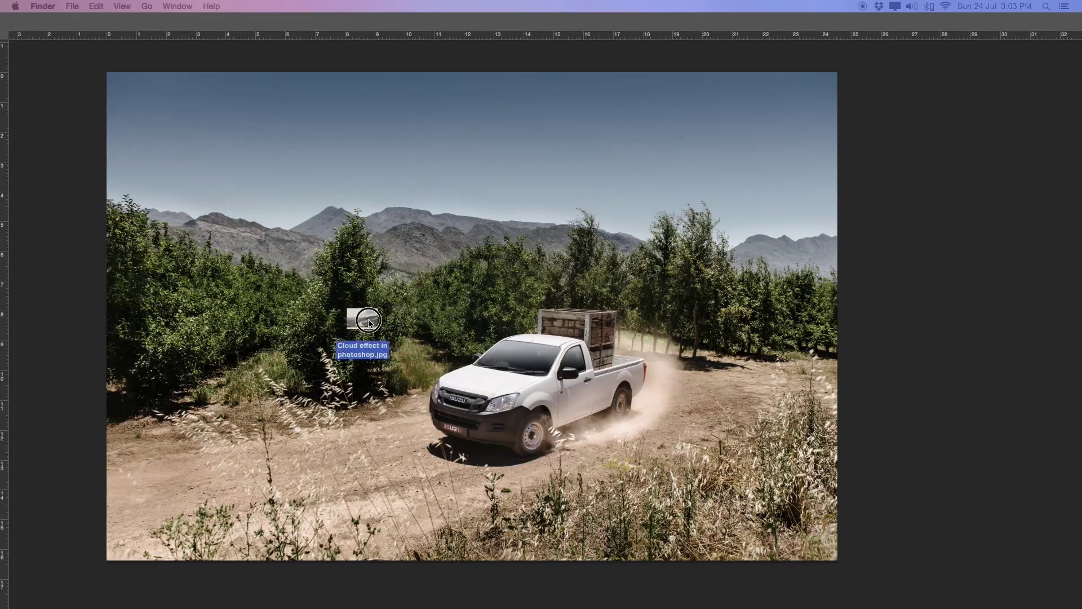
key("Tab")
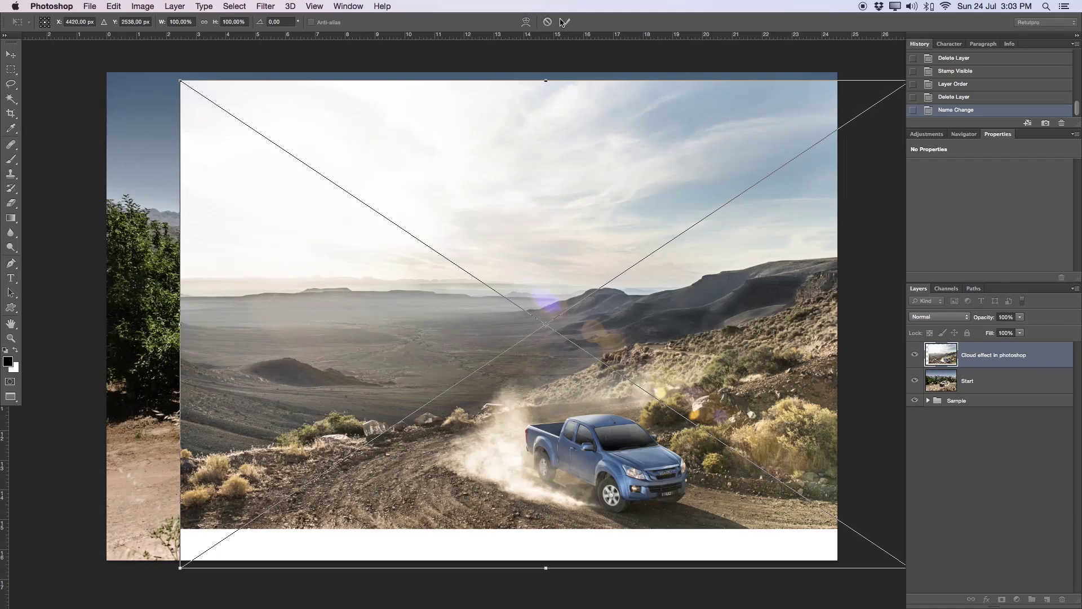
left_click(566, 22)
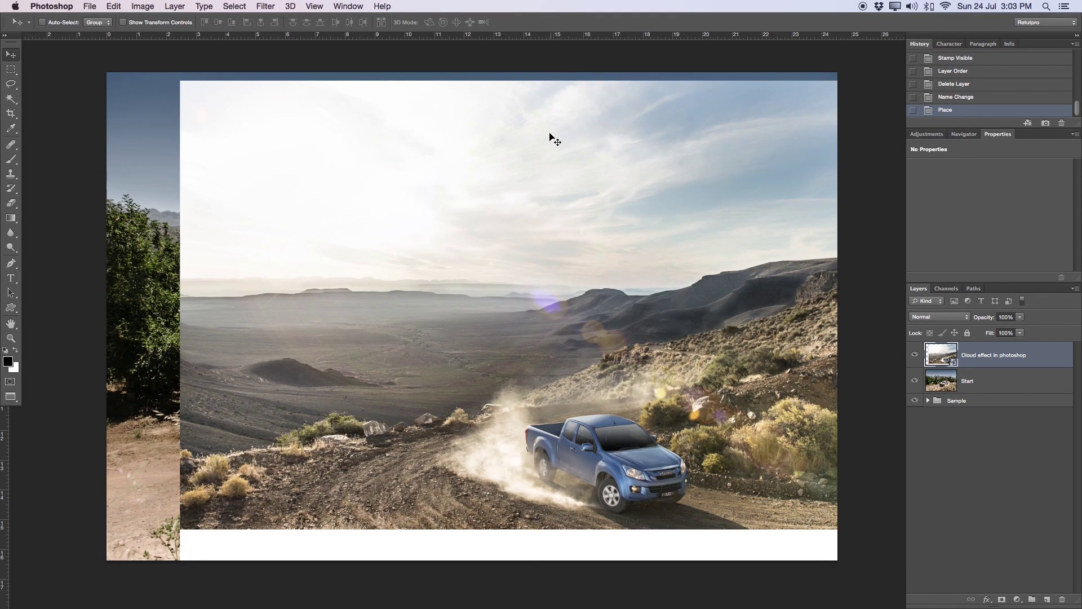
left_click_drag(544, 138, 472, 127)
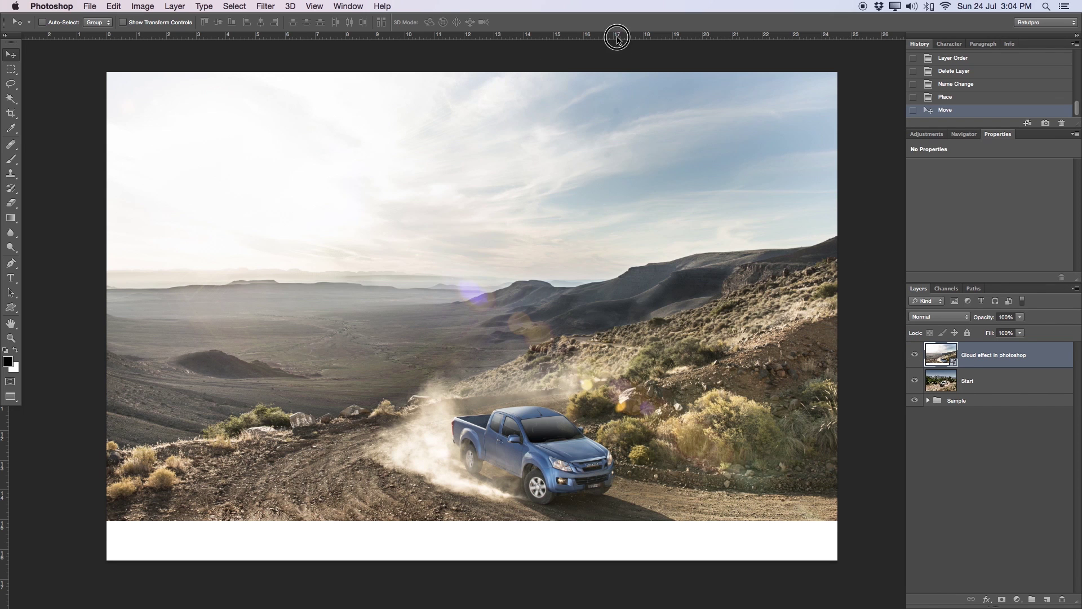
left_click_drag(620, 36, 619, 259)
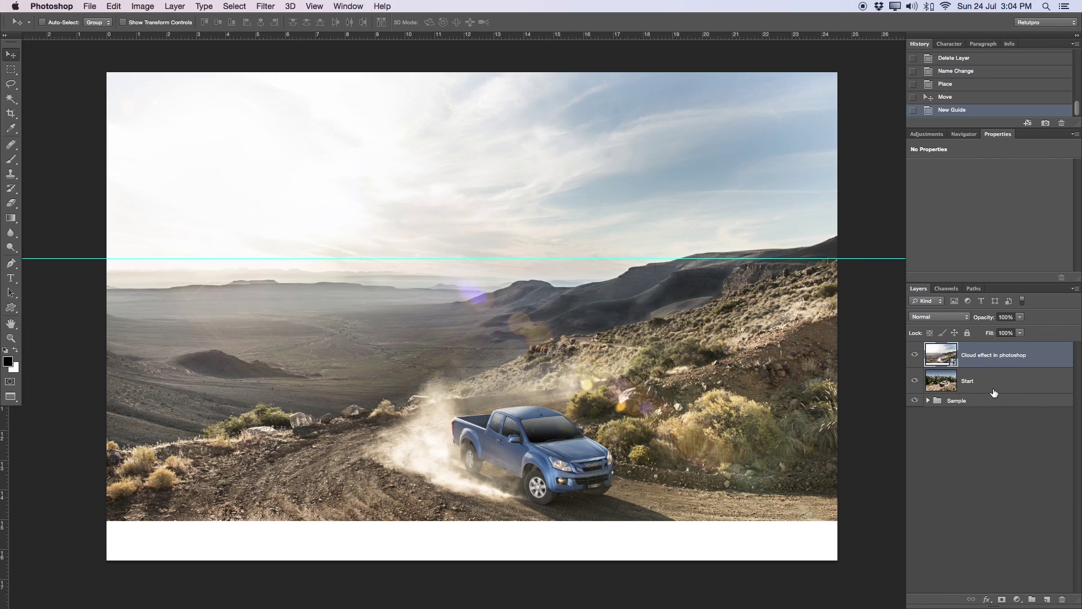
Step: Rasterize the placed cloud layer and lower its opacity to about 50%
right_click(976, 365)
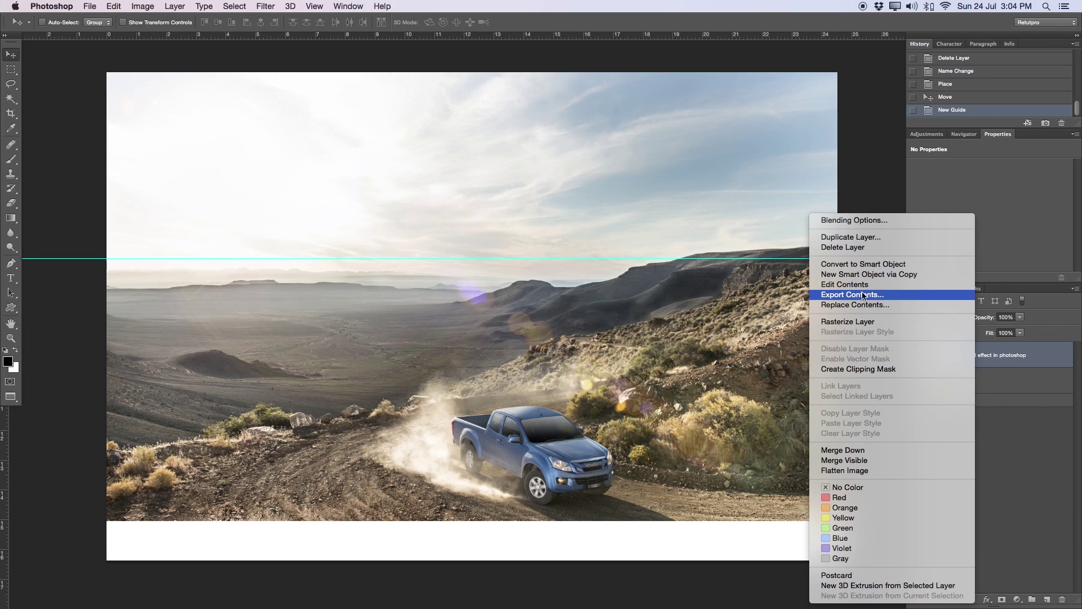
left_click(864, 321)
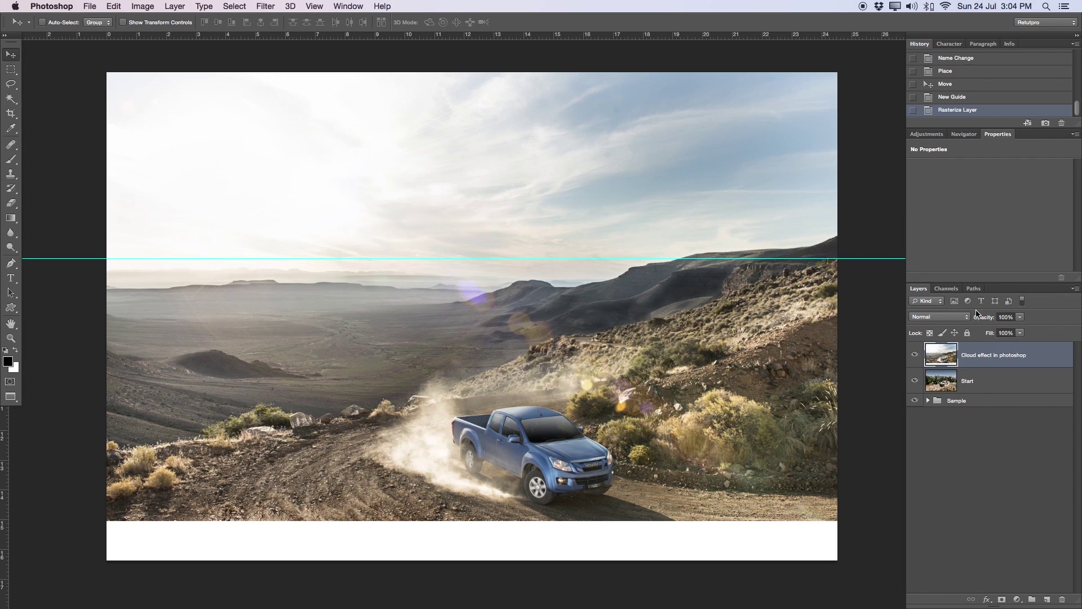
left_click_drag(979, 317, 939, 317)
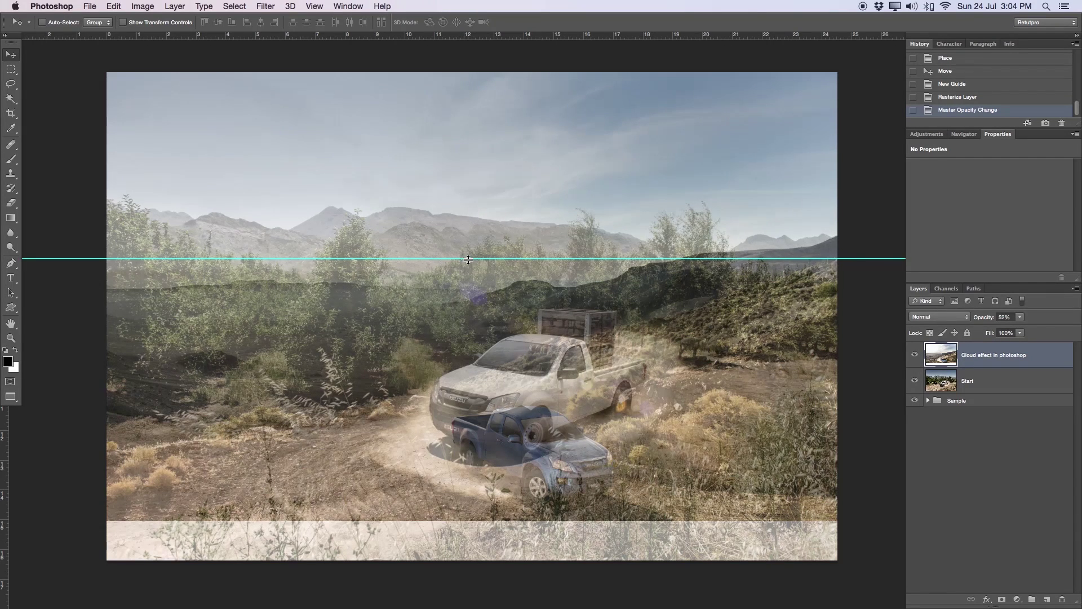
Step: Move the horizontal guide to the truck photo's horizon and check the layer against the photo
left_click_drag(468, 259, 483, 46)
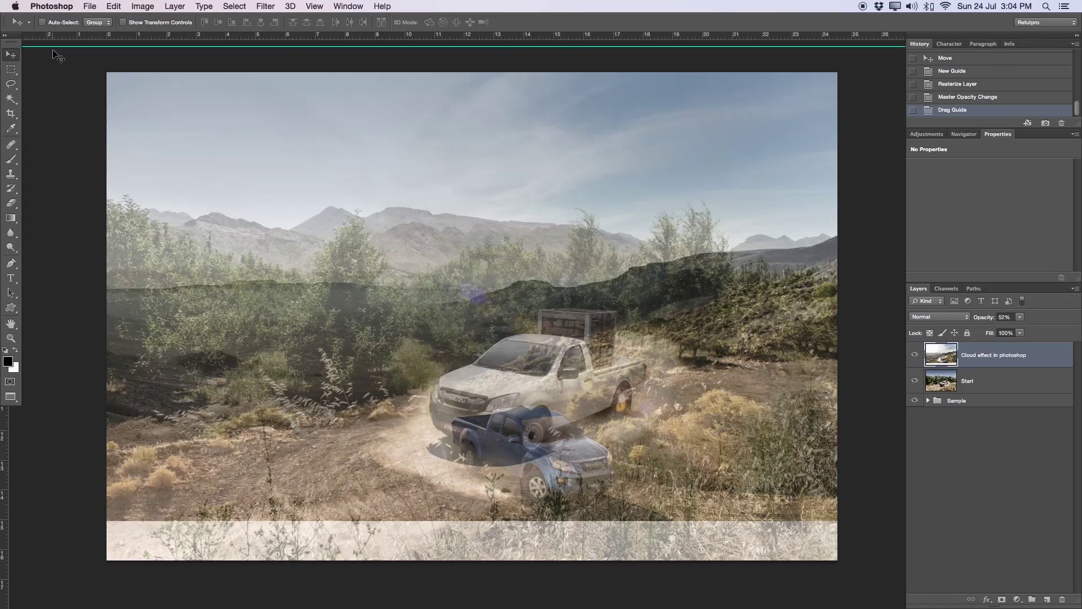
left_click_drag(53, 36, 699, 246)
left_click(914, 355)
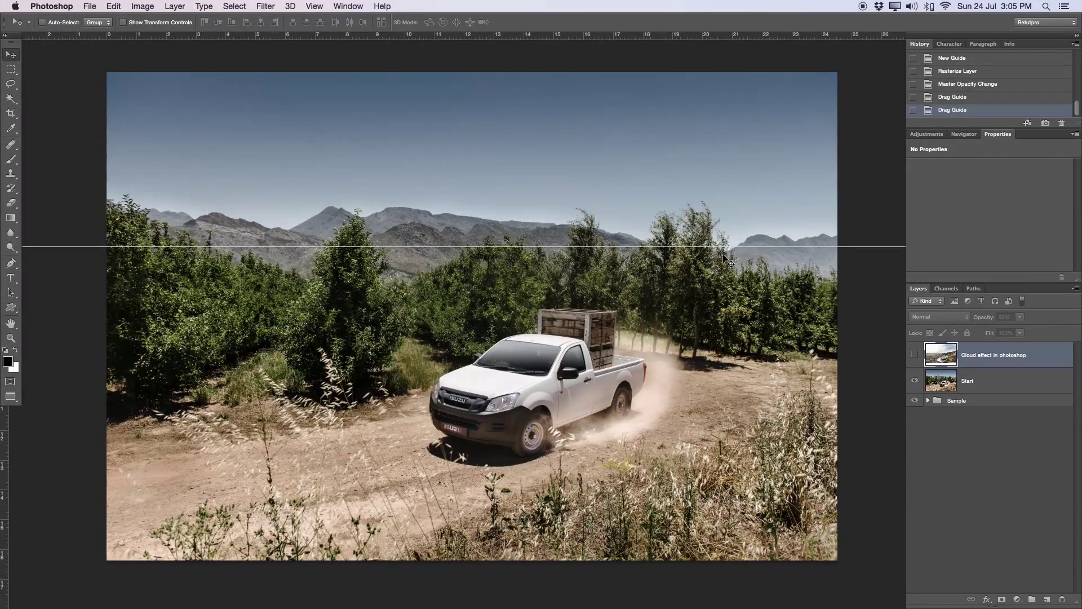
left_click(914, 353)
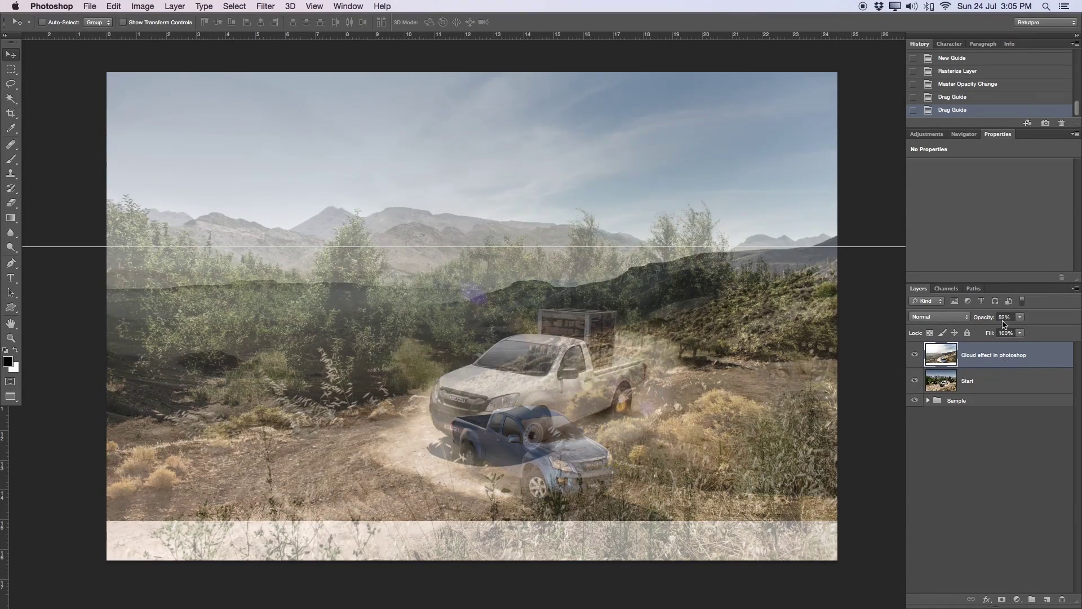
Step: Rename the cloud layer to 'Sky 2'
double_click(968, 356)
type("2")
key("Return")
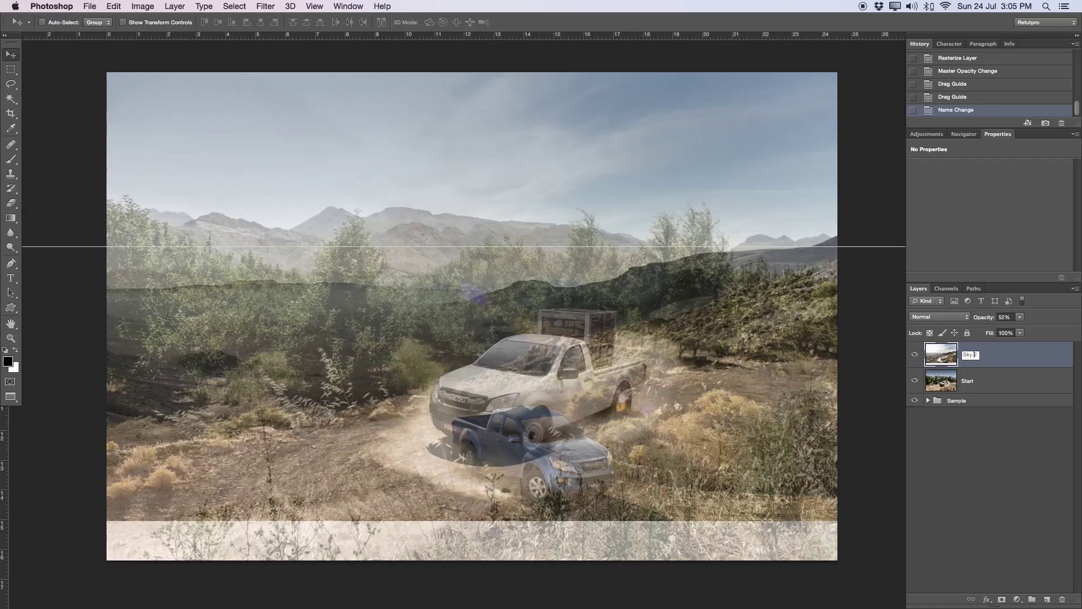
key("Return")
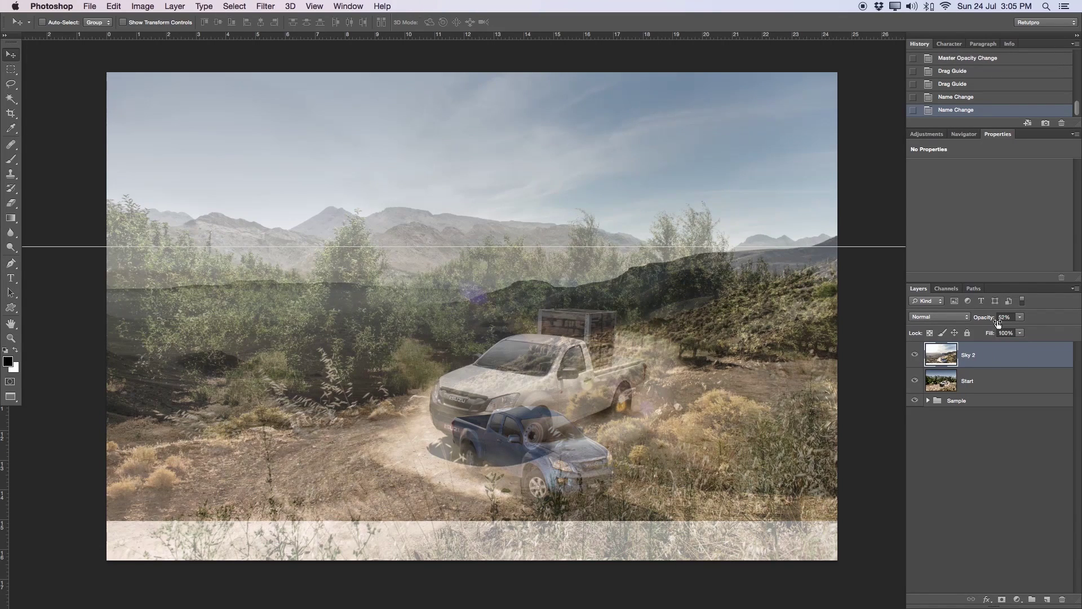
Step: Raise Sky 2 to 100% opacity, hide it, and drag the horizon guide off the image
left_click_drag(990, 318, 1064, 320)
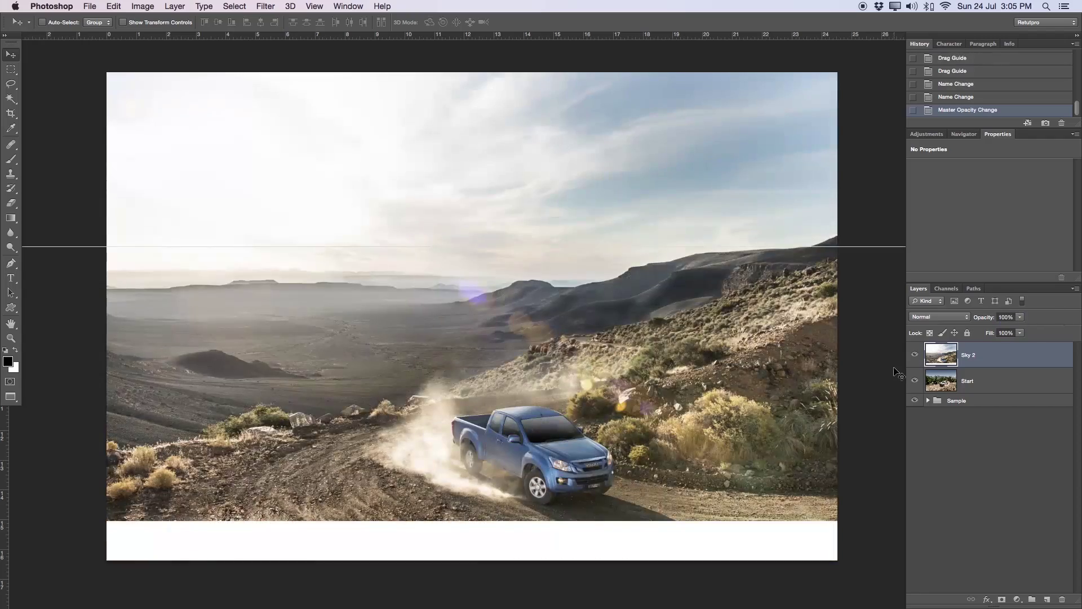
left_click(914, 356)
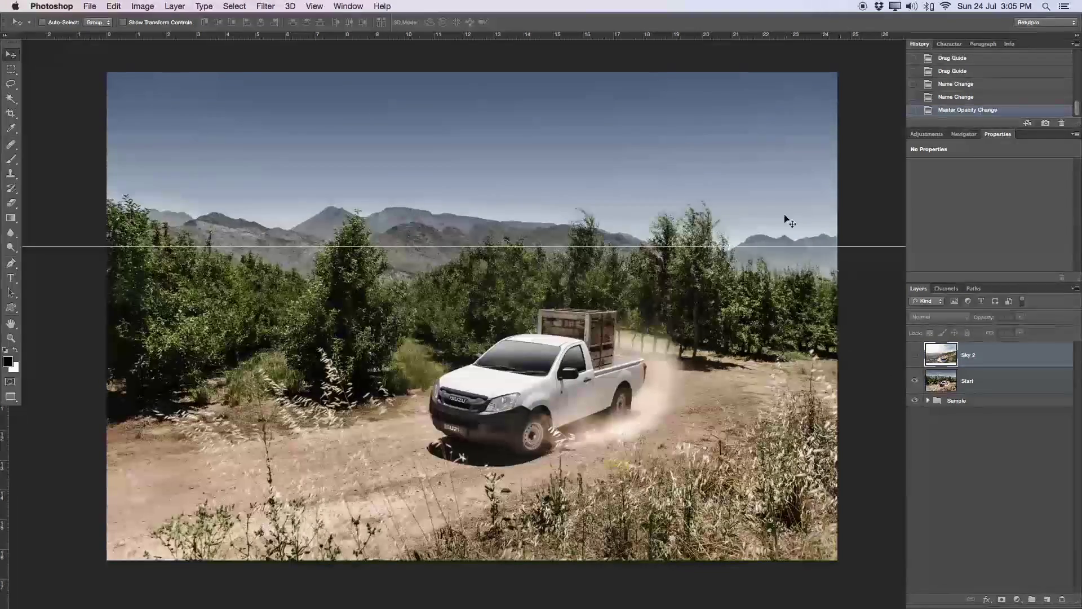
left_click_drag(845, 245, 840, 34)
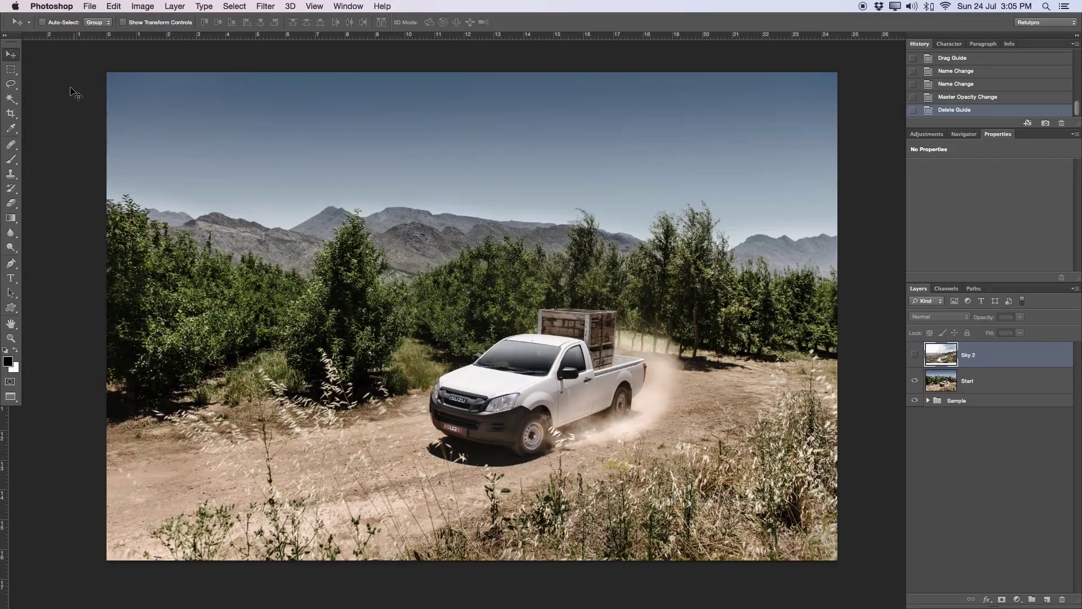
Step: Magic Wand select the Start photo's sky down to the mountain line, then show Sky 2 again
left_click(9, 100)
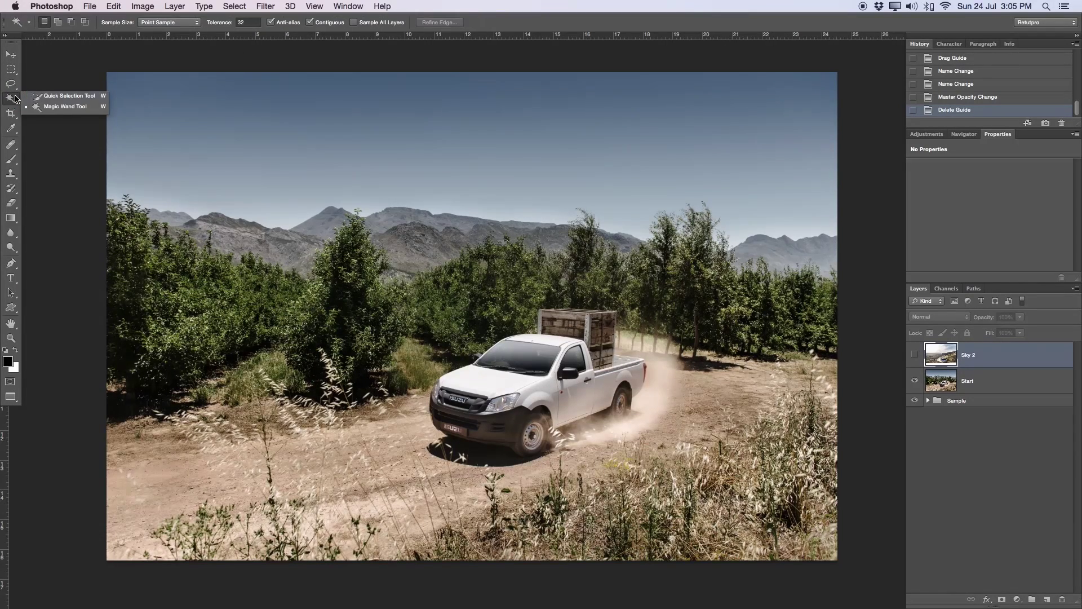
left_click(51, 110)
left_click(192, 111)
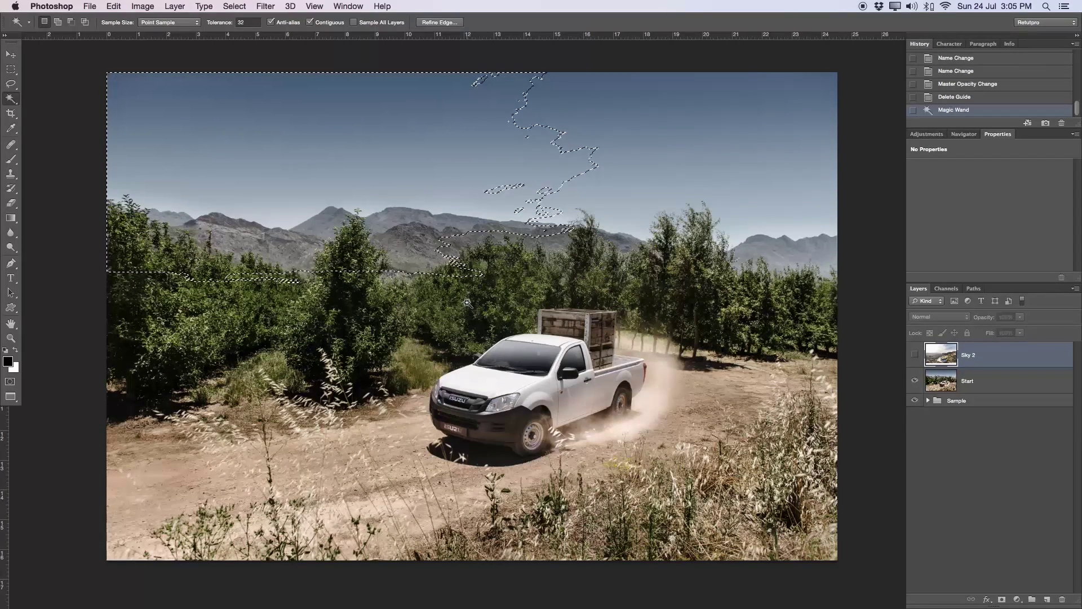
key("super+d")
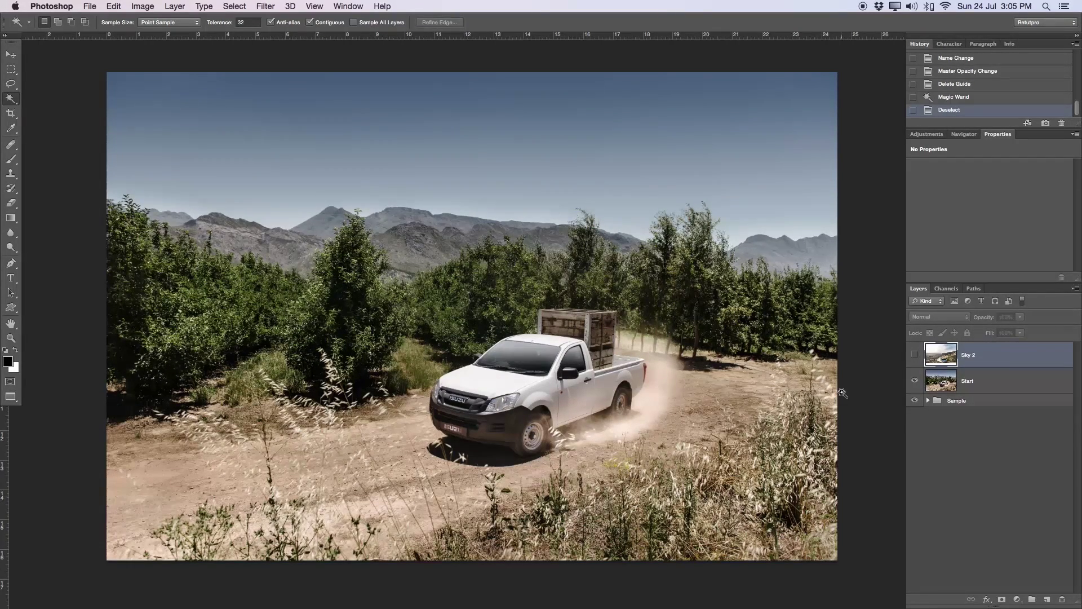
left_click(940, 386)
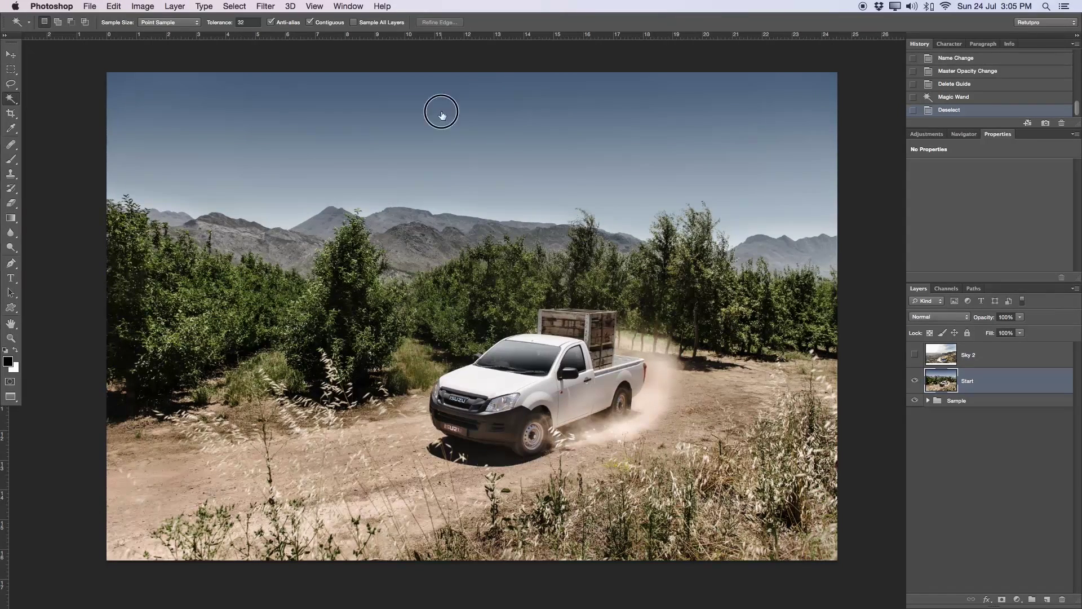
left_click(428, 118)
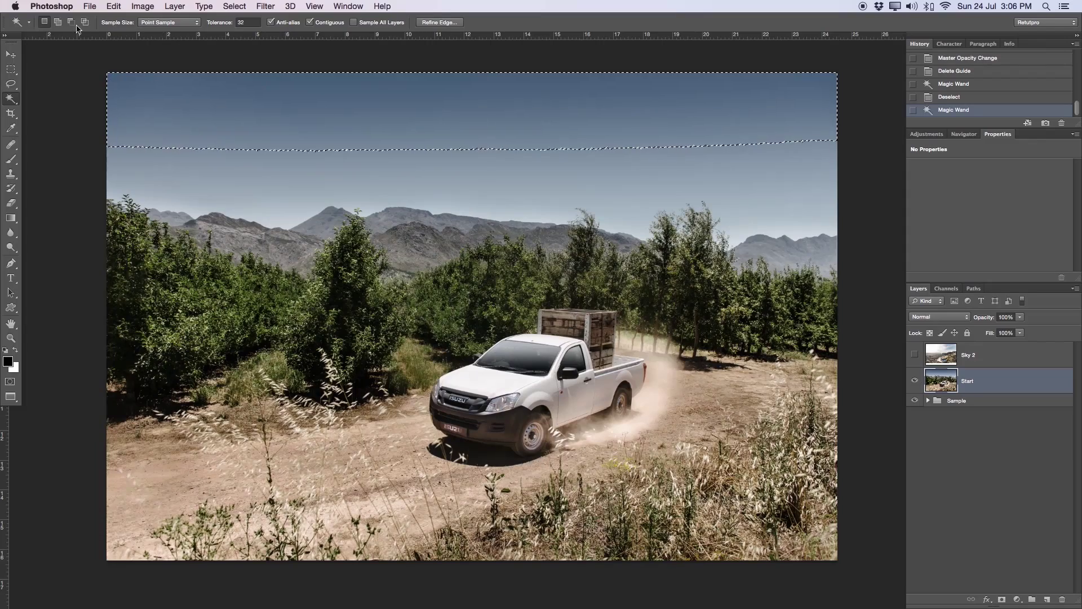
key("shift")
left_click(181, 167)
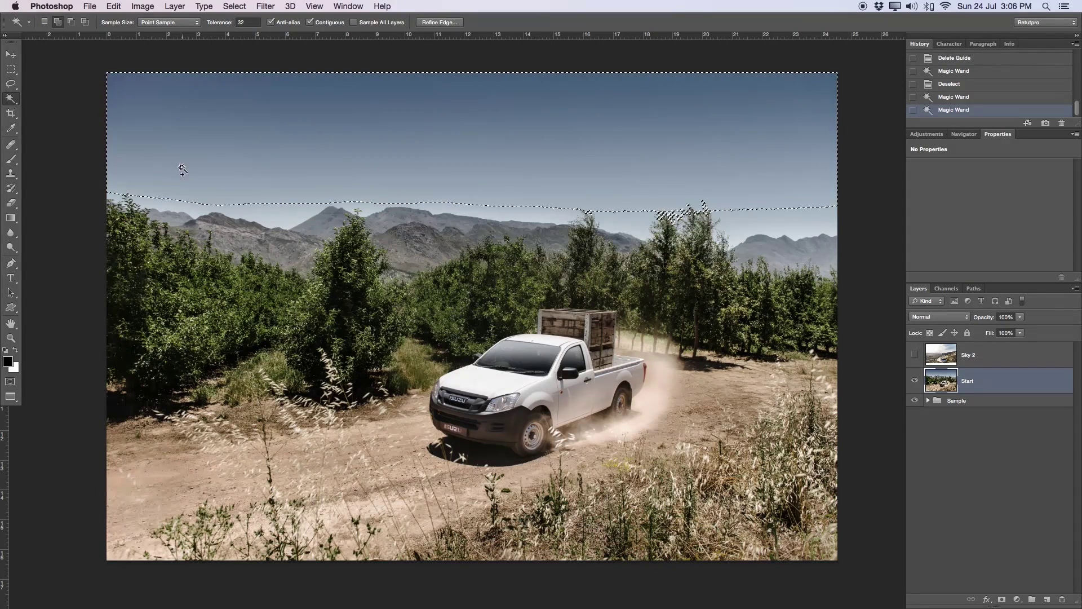
left_click(340, 220)
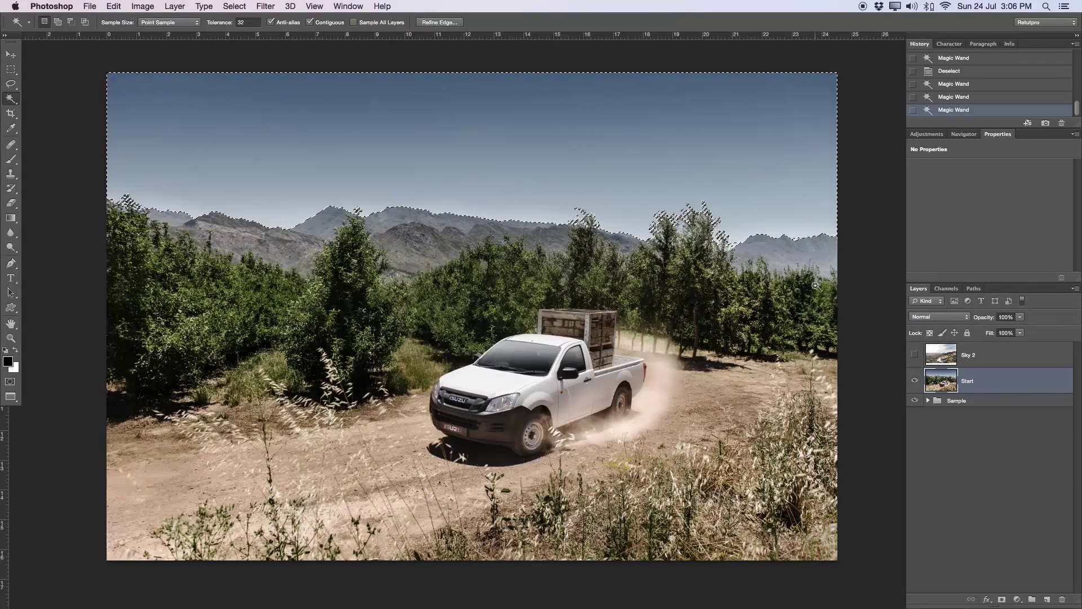
left_click(983, 356)
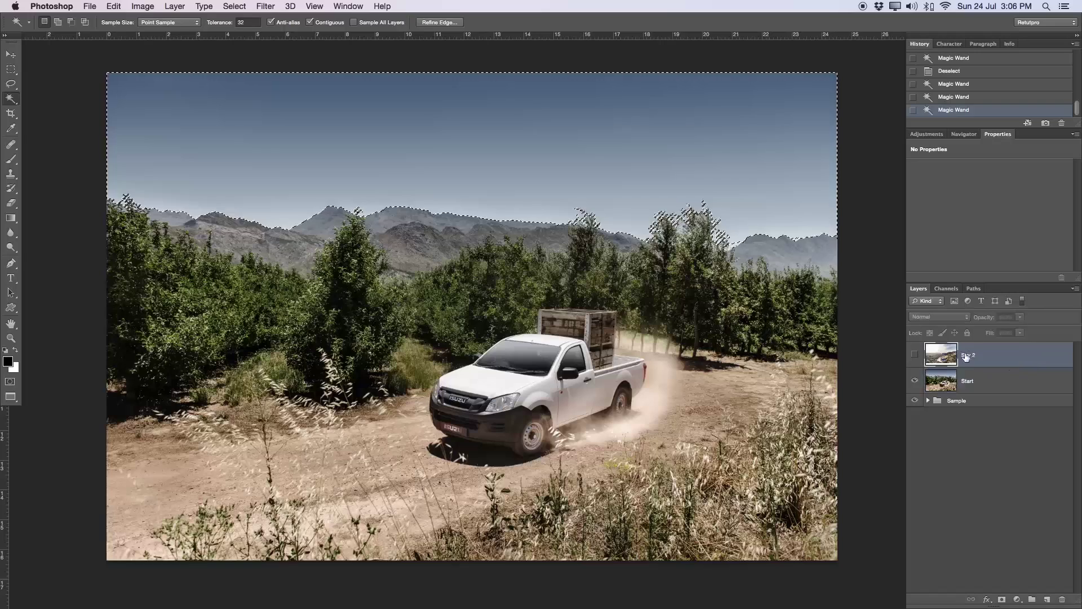
left_click(915, 355)
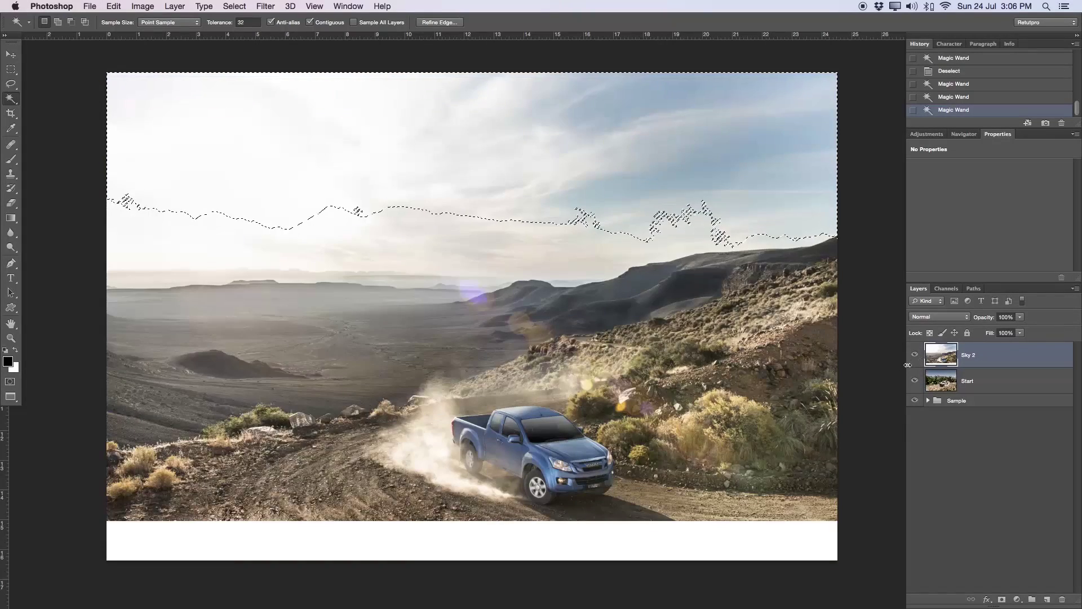
Step: Add a layer mask to Sky 2 from the sky selection so clouds appear only above the treeline
left_click(1002, 599)
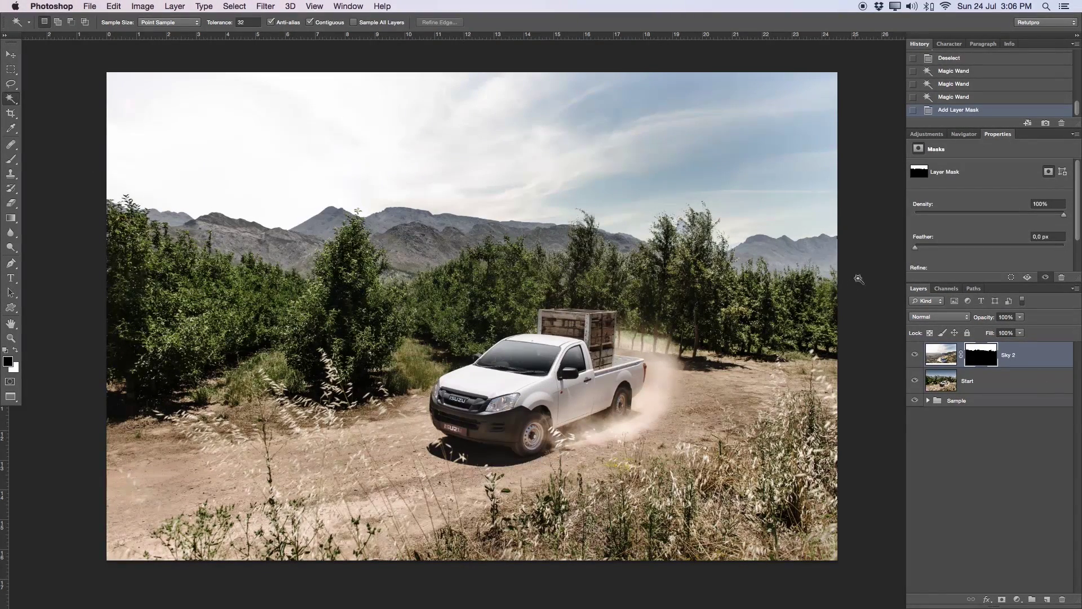
right_click(984, 365)
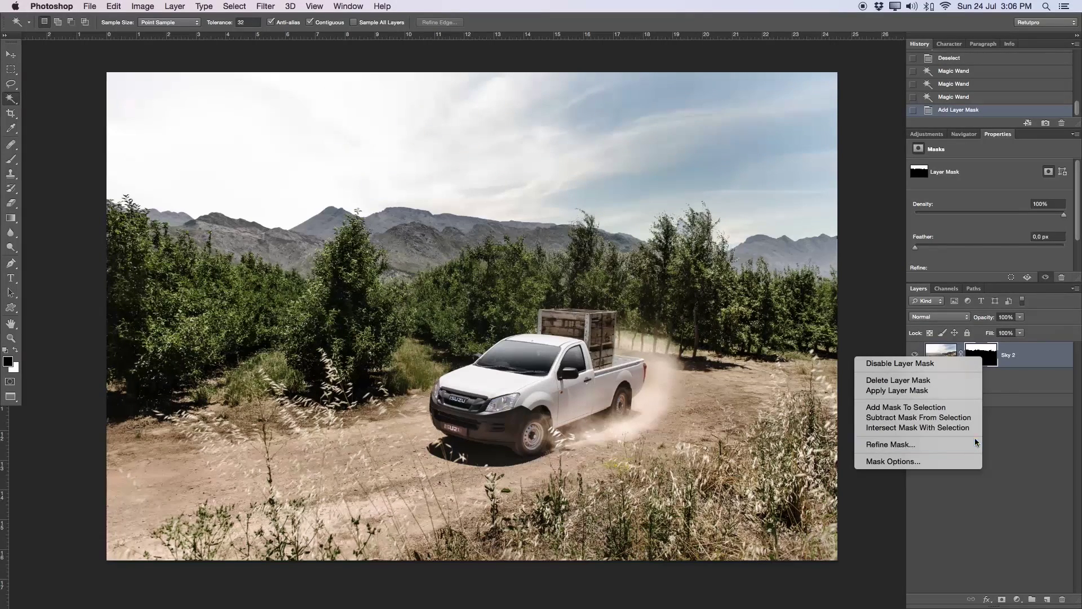
left_click(888, 303)
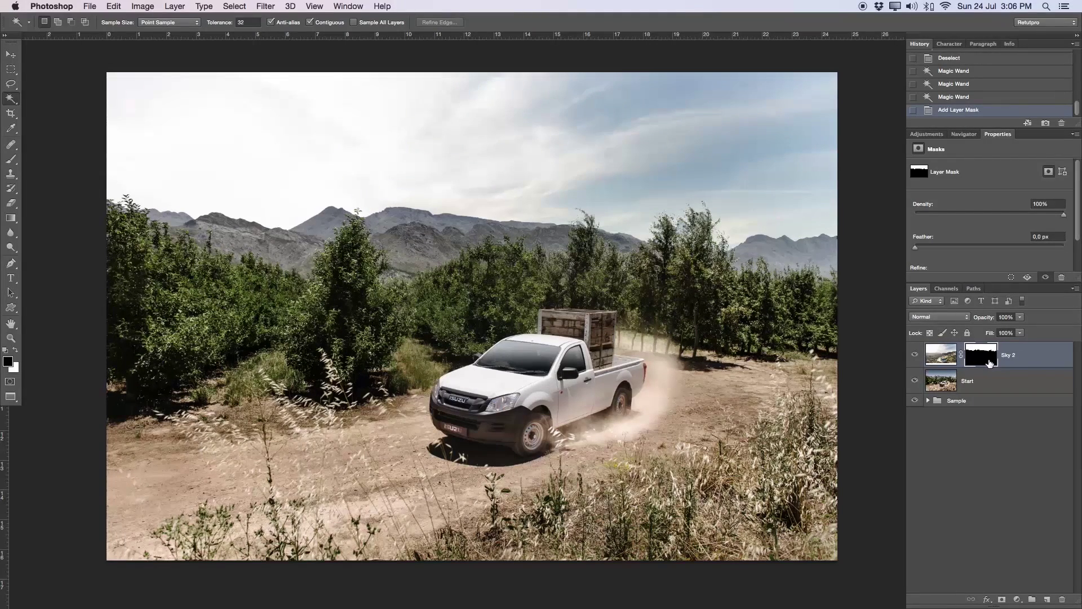
Step: Set up a standard brush at about 800 px with hardness softened to 29%
left_click(13, 161)
left_click_drag(10, 161, 34, 160)
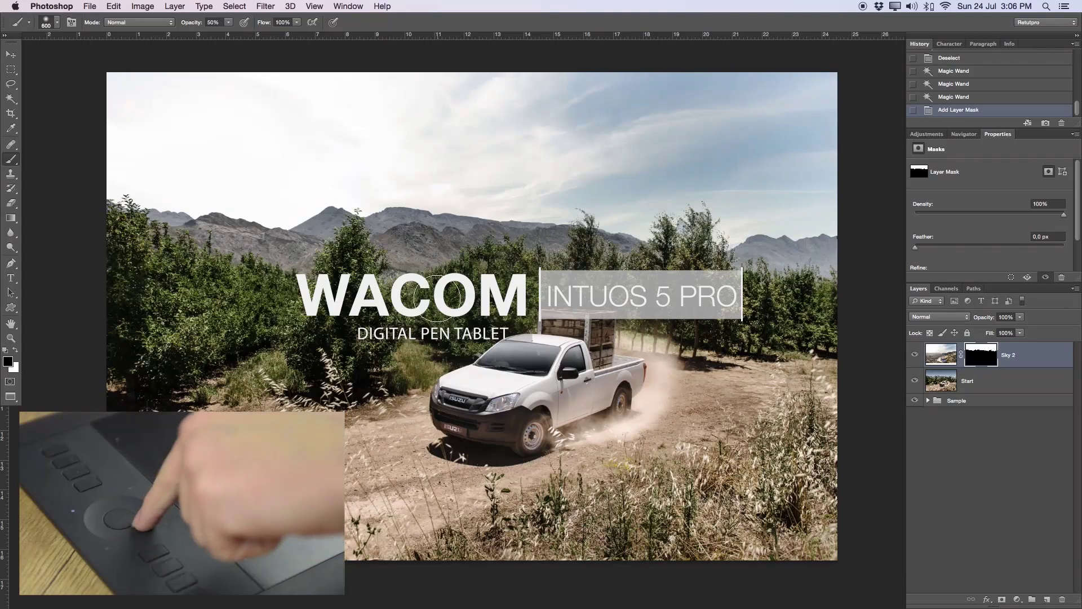
key("bracketright")
key("bracketright")
key("bracketright")
key("bracketright")
key("bracketright")
key("bracketright")
key("bracketright")
key("bracketright")
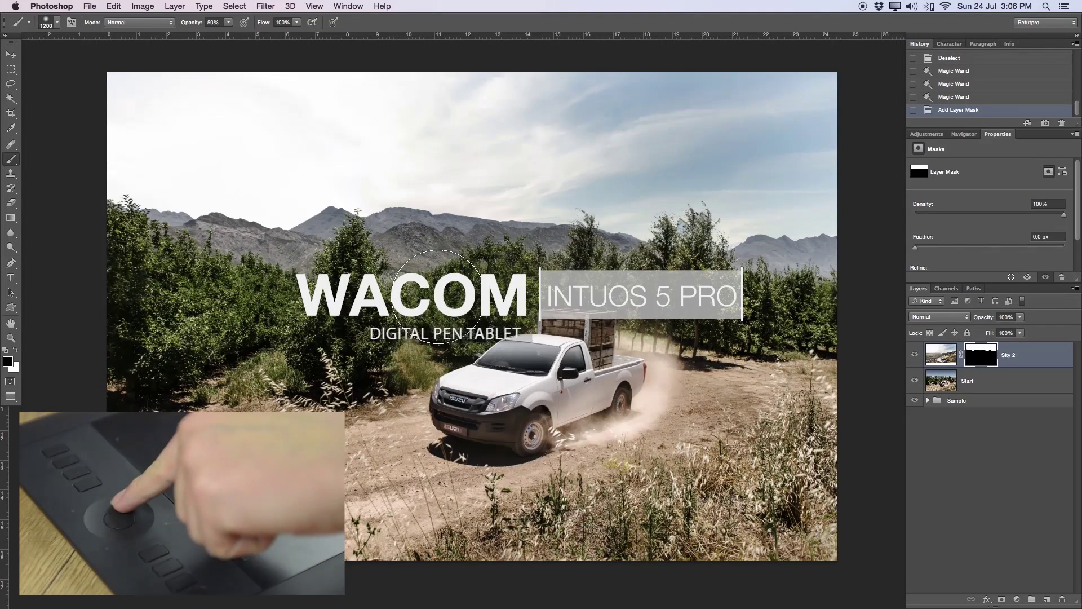
key("bracketleft")
key("bracketleft")
key("bracketleft")
key("bracketleft")
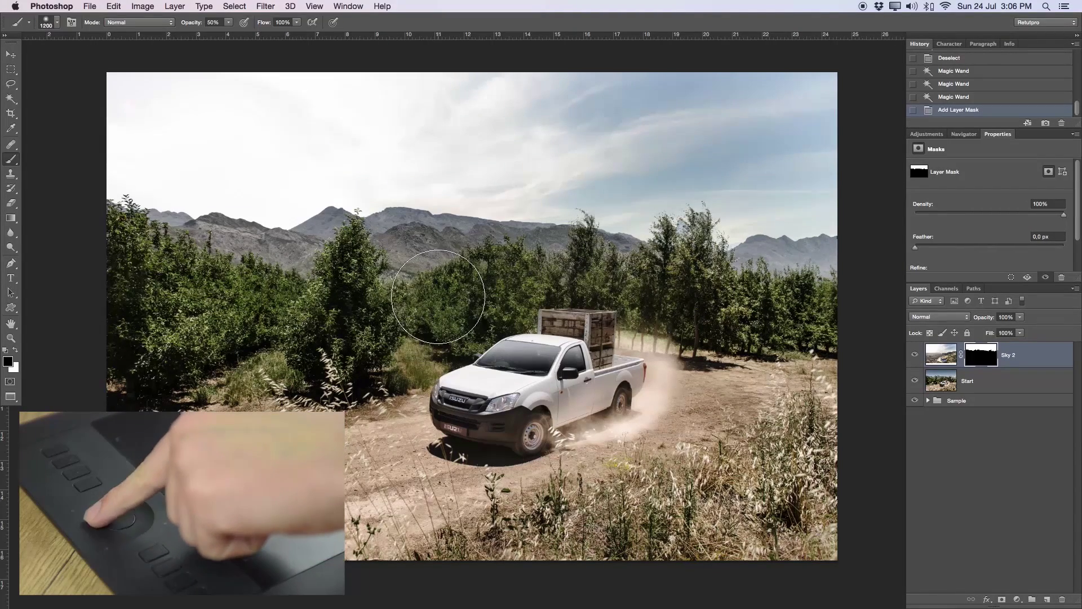
key("bracketleft")
key("bracketleft")
key("bracketleft")
key("bracketleft")
key("bracketleft")
key("bracketleft")
key("bracketleft")
key("bracketleft")
key("bracketleft")
key("bracketleft")
key("bracketleft")
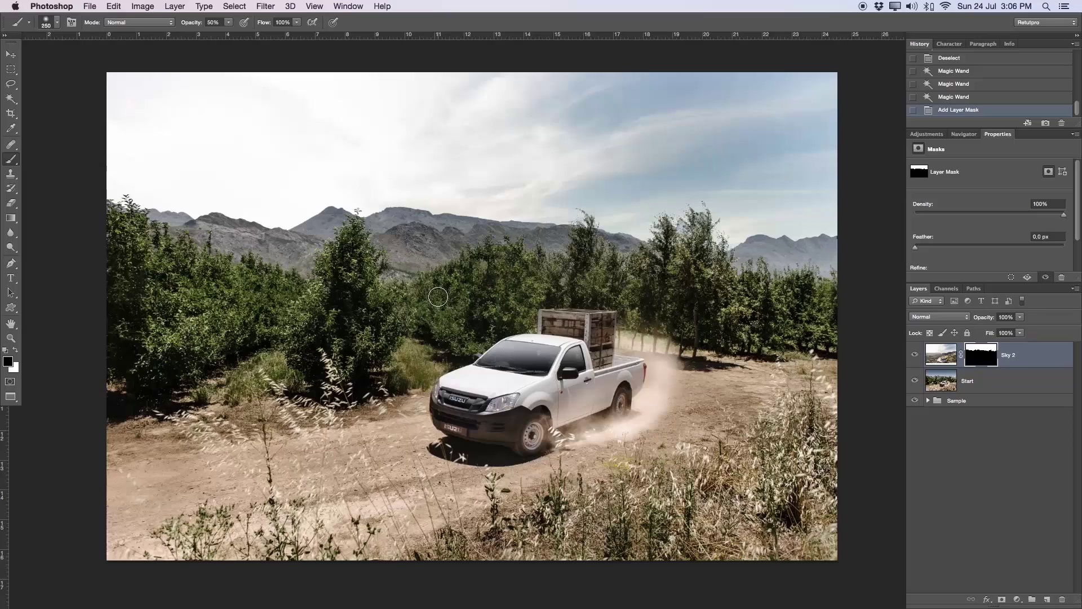
key("bracketright")
key("bracketright")
key("bracketright")
mouse_move(460, 264)
left_mouse_down()
mouse_move(499, 265)
mouse_move(493, 340)
mouse_move(494, 96)
mouse_move(487, 444)
mouse_move(490, 307)
mouse_move(489, 384)
left_mouse_up()
left_click_drag(507, 289, 508, 152)
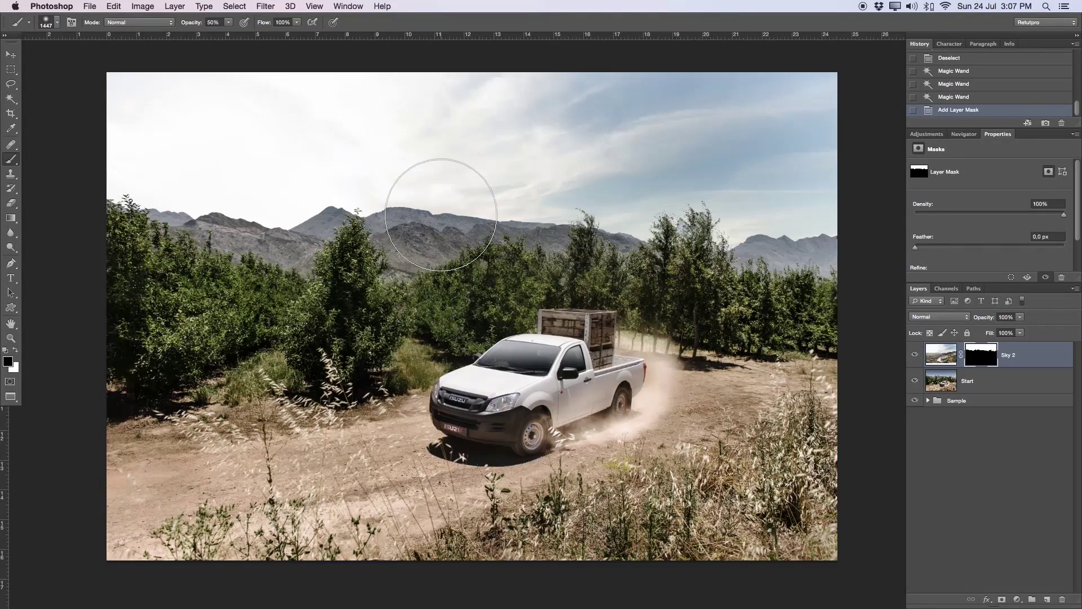
key("bracketleft")
key("bracketleft")
key("bracketleft")
key("bracketleft")
key("bracketleft")
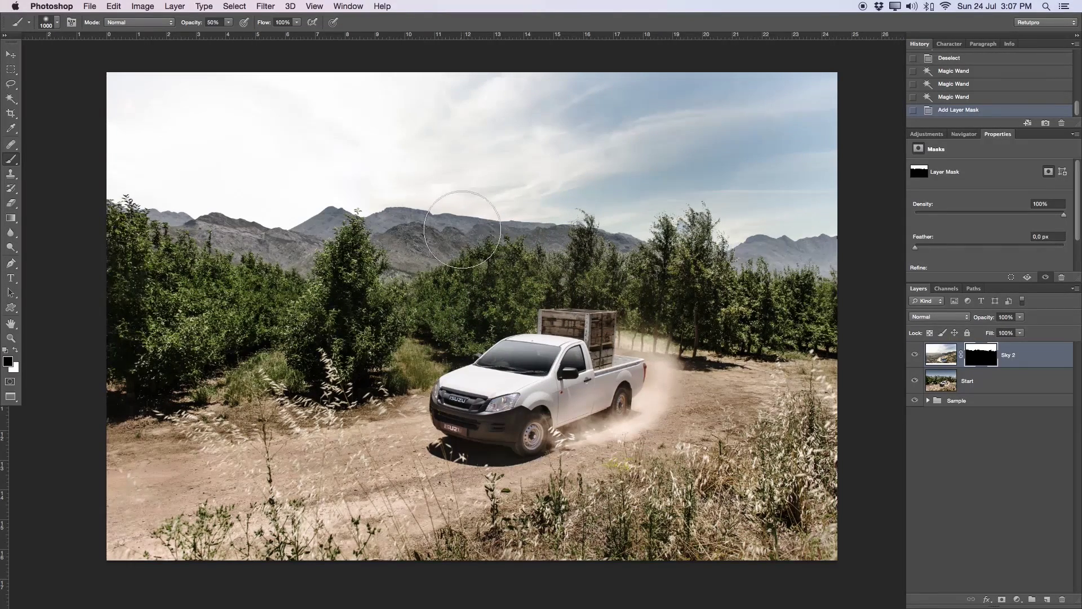
key("bracketleft")
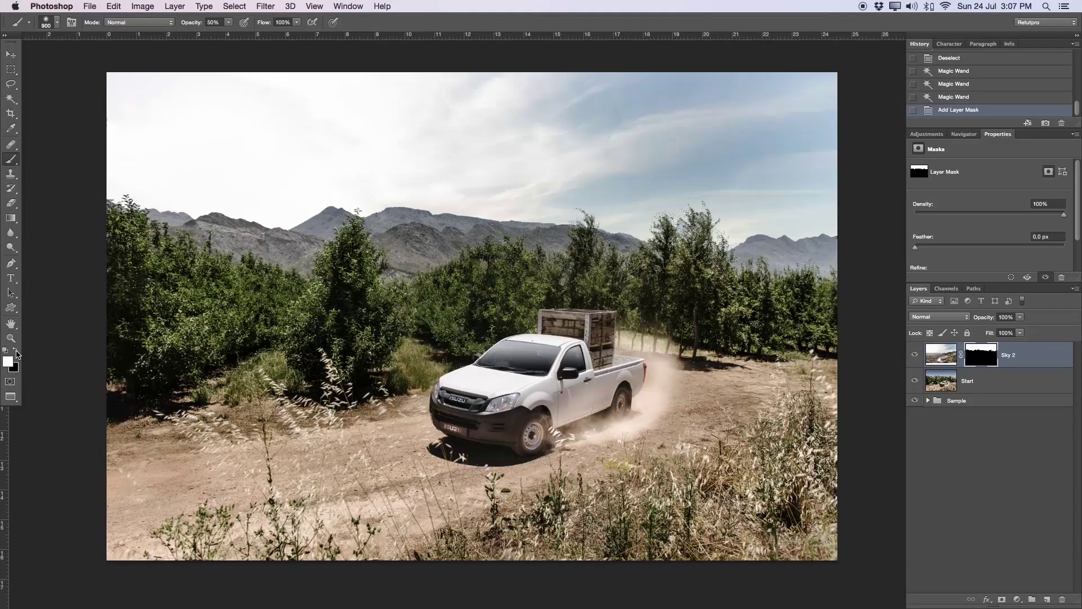
key("bracketleft")
Step: Paint the Sky 2 mask along the treeline in black, undoing test strokes and adjusting brush opacity
left_click_drag(699, 234, 681, 227)
key("ctrl+z")
key("x")
key("ctrl+z")
mouse_move(198, 25)
left_mouse_down()
mouse_move(238, 25)
mouse_move(206, 30)
left_mouse_up()
key("bracketleft")
left_click_drag(648, 256, 639, 238)
Step: Zoom in on the right-hand treeline and paint the mask over the treetops with a 1000 px brush
key("z")
left_click(755, 206)
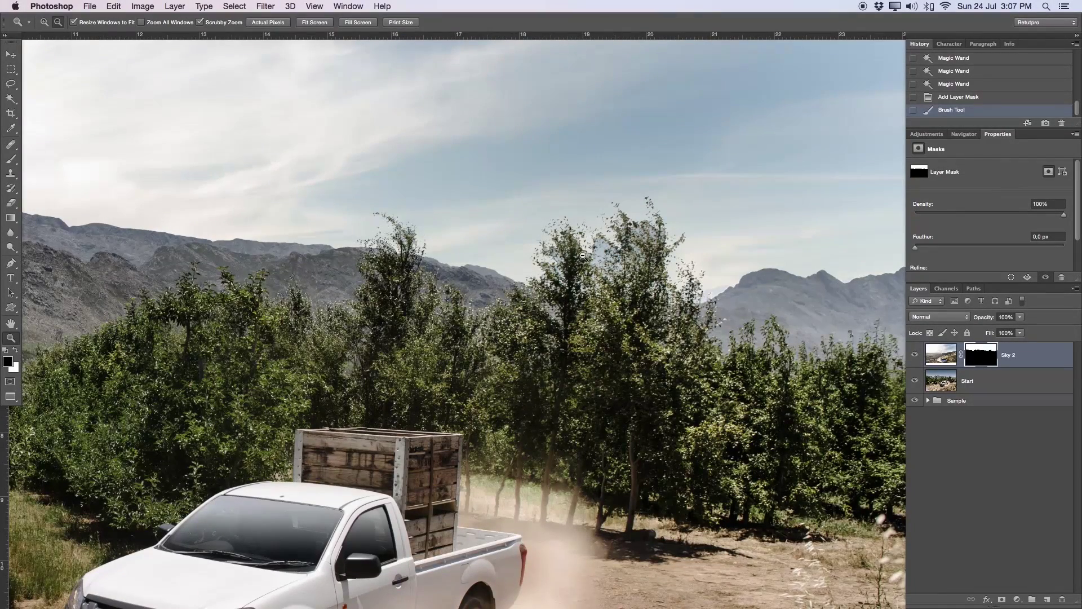
key("b")
key("bracketright")
key("bracketright")
key("bracketright")
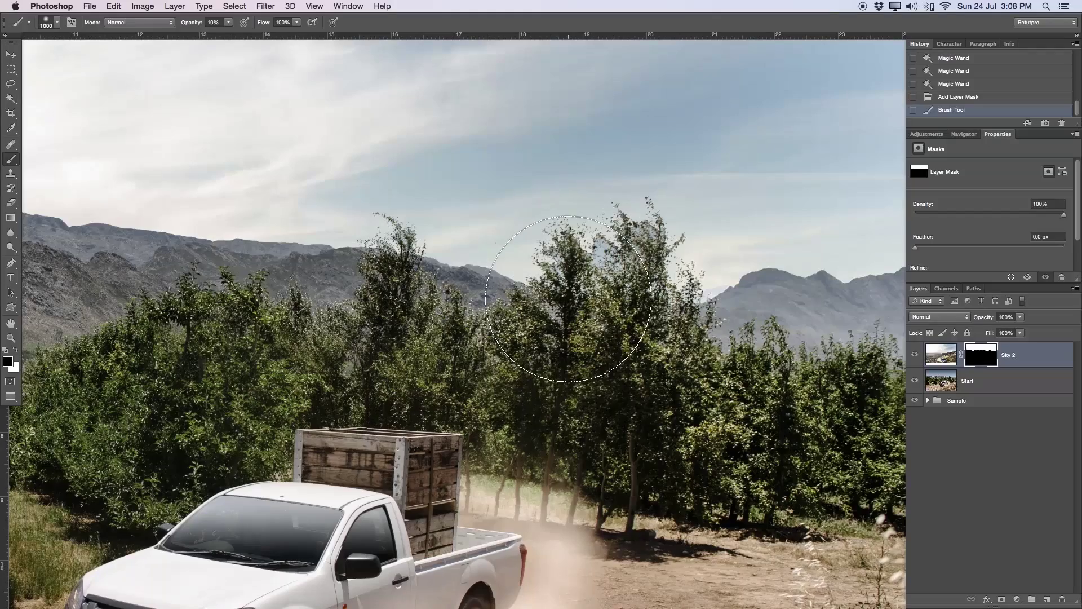
mouse_move(568, 298)
left_mouse_down()
mouse_move(564, 333)
mouse_move(550, 242)
mouse_move(622, 291)
mouse_move(606, 280)
mouse_move(635, 273)
mouse_move(550, 247)
mouse_move(684, 230)
mouse_move(568, 218)
mouse_move(577, 233)
mouse_move(626, 238)
mouse_move(573, 222)
mouse_move(558, 247)
mouse_move(530, 244)
mouse_move(733, 273)
mouse_move(633, 278)
mouse_move(609, 255)
mouse_move(543, 261)
mouse_move(540, 282)
mouse_move(428, 265)
mouse_move(361, 217)
left_mouse_up()
key("x")
key("x")
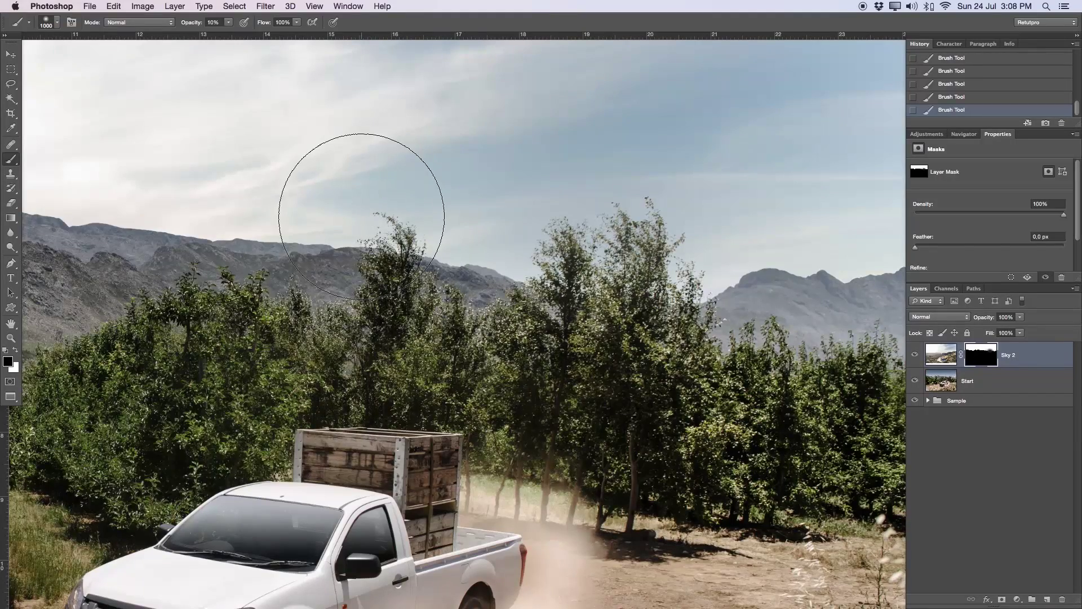
mouse_move(707, 283)
left_mouse_down()
mouse_move(543, 302)
mouse_move(601, 285)
mouse_move(730, 297)
mouse_move(688, 298)
left_mouse_up()
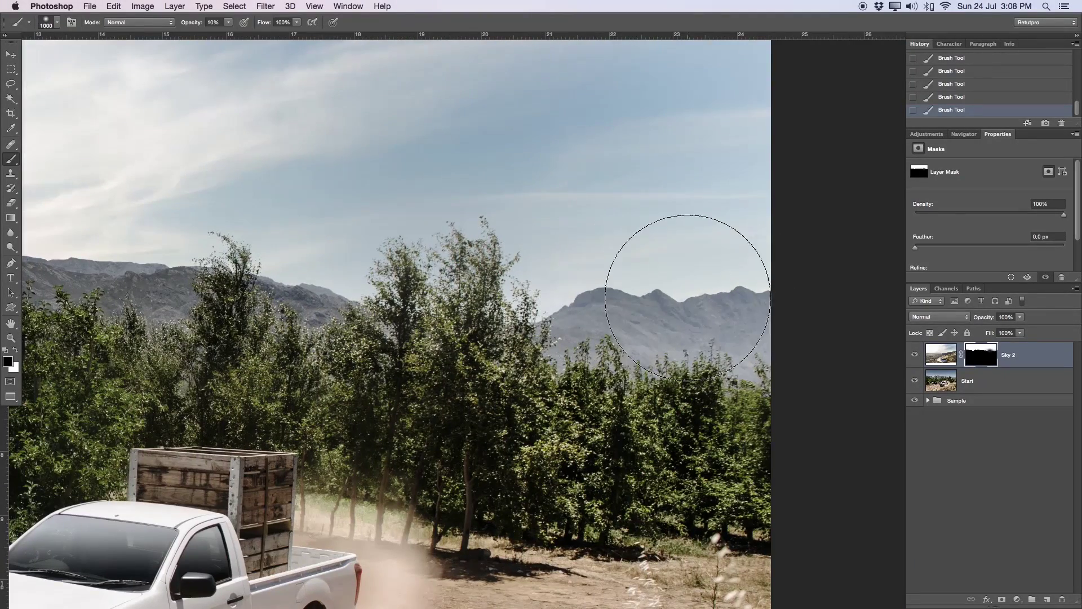
left_click_drag(191, 22, 261, 34)
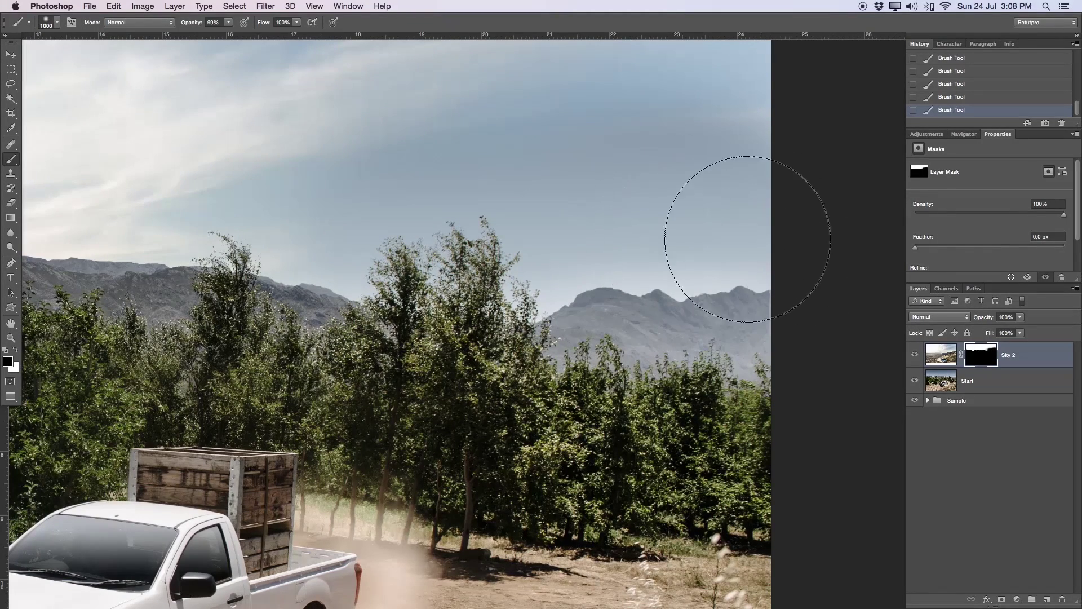
Step: Set the brush opacity to 10%, paint faintly over the mountains, then zoom out one step
left_click(964, 98)
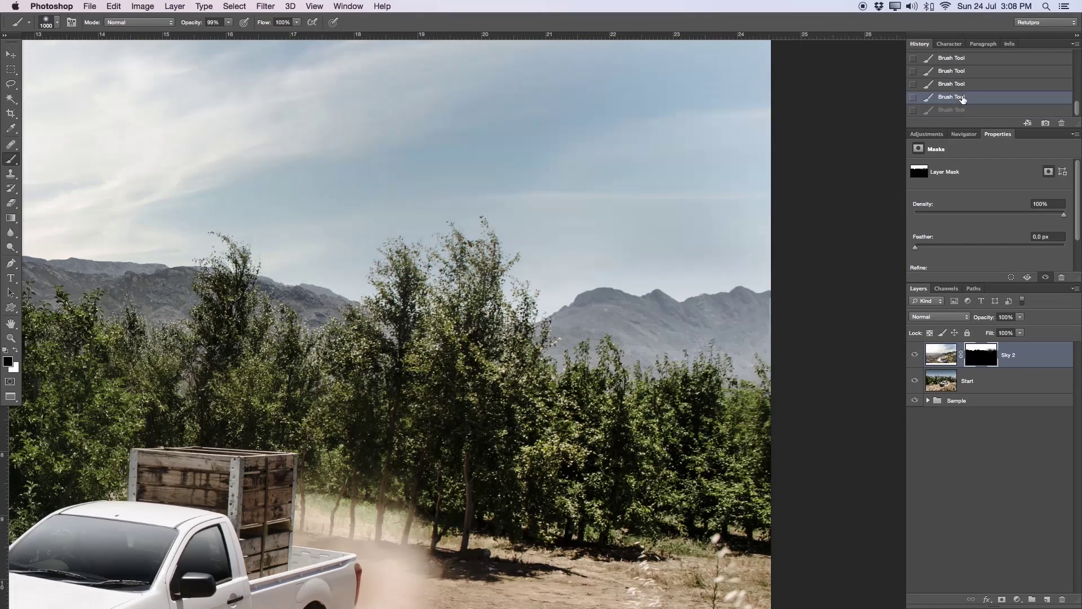
left_click(220, 23)
type("10")
key("Return")
left_click_drag(519, 362, 586, 309)
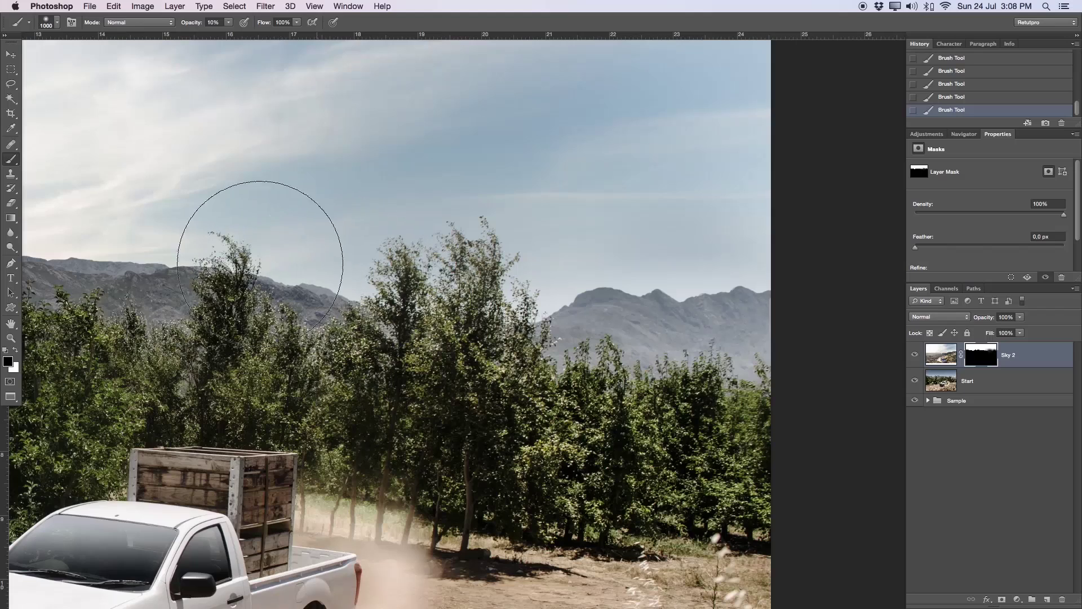
key("bracketleft")
key("bracketleft")
key("bracketleft")
key("bracketleft")
key("bracketleft")
key("bracketleft")
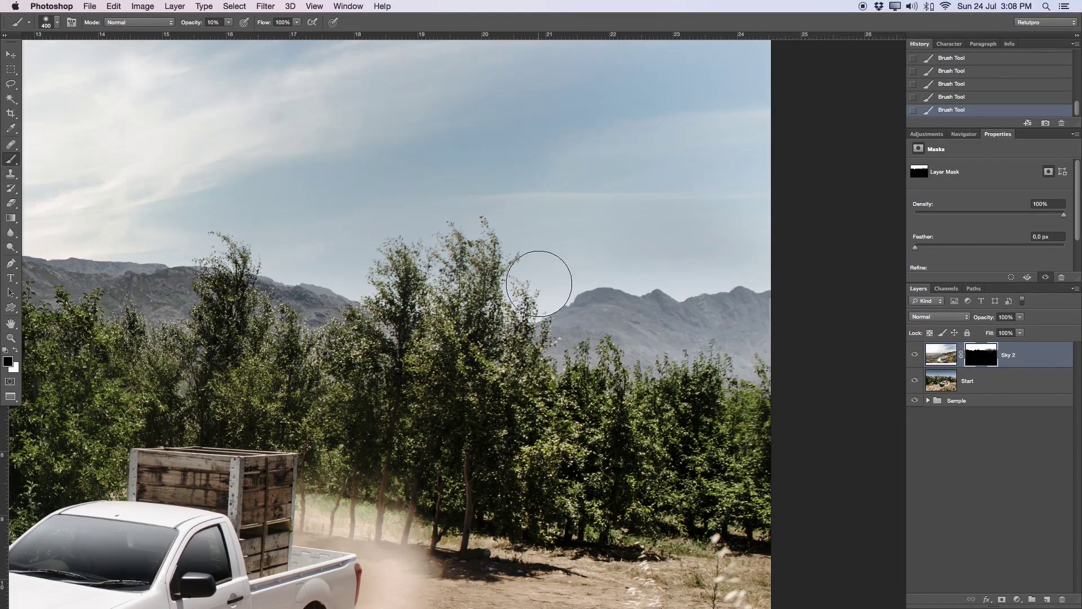
key("z")
left_click(762, 265, "alt")
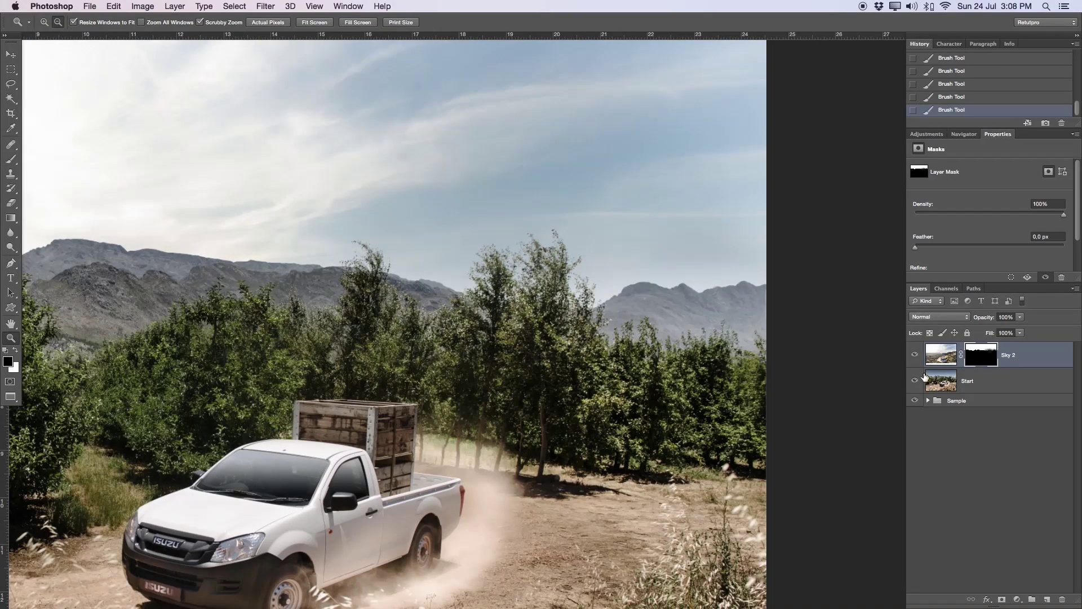
left_click(914, 355)
left_click(914, 355)
left_click(914, 355)
left_click(915, 354)
left_click(914, 354)
left_click(914, 355)
right_click(986, 354)
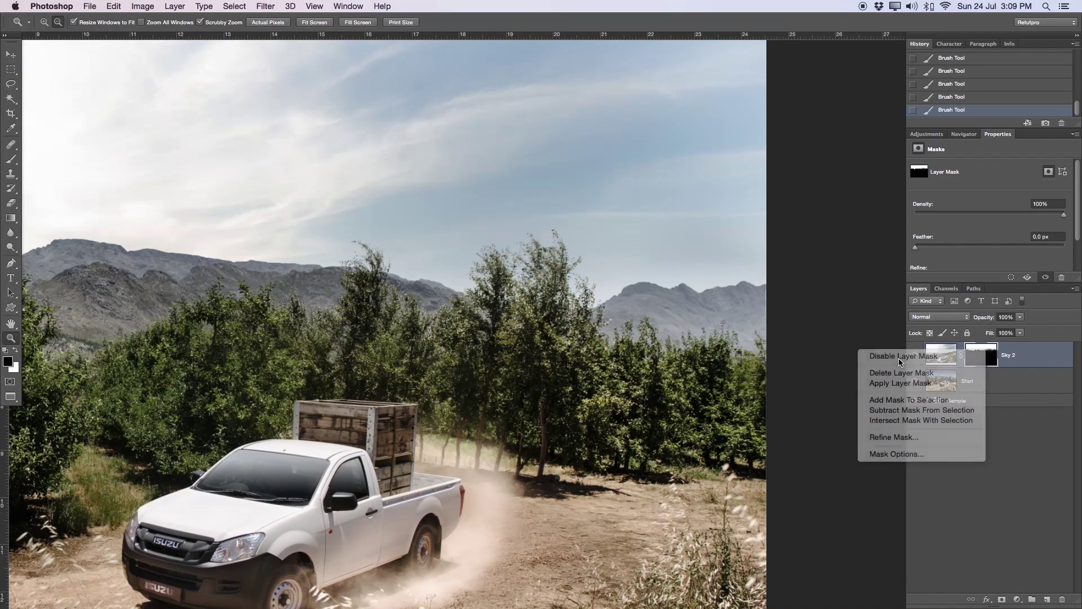
left_click(891, 355)
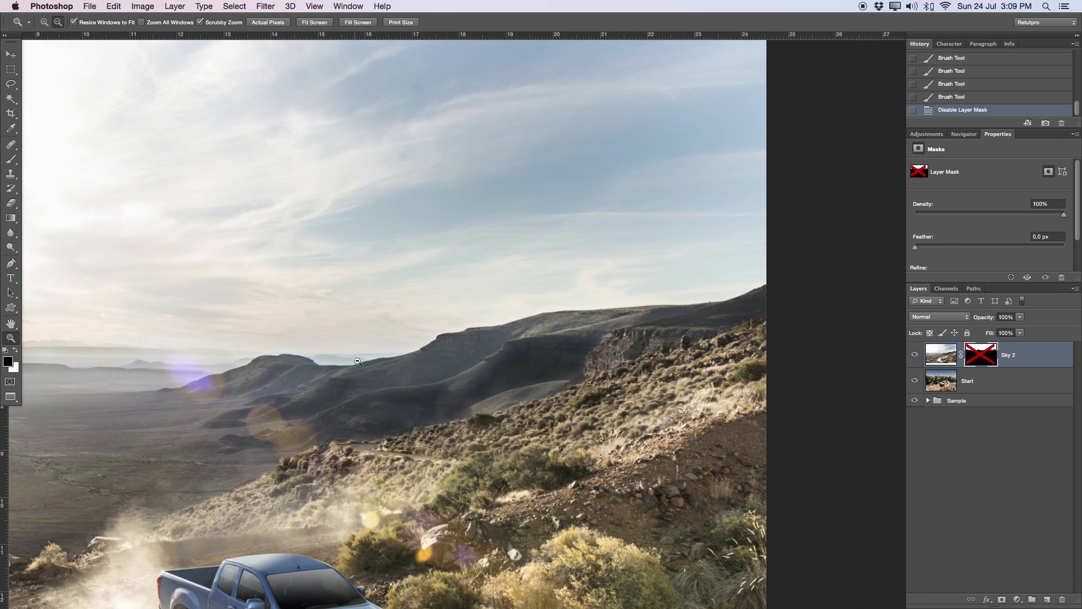
right_click(981, 360)
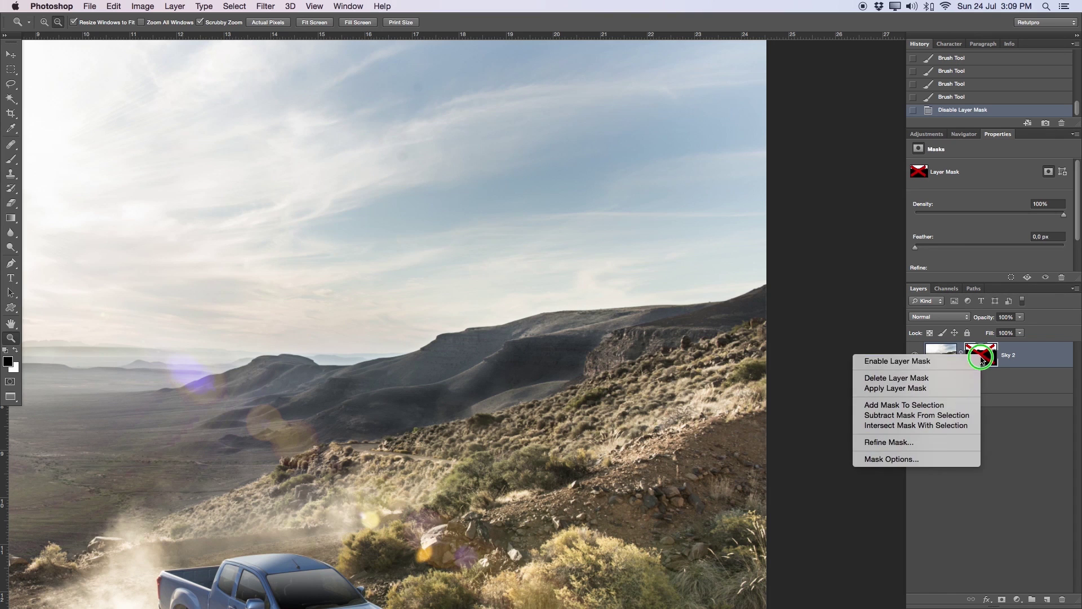
left_click(959, 361)
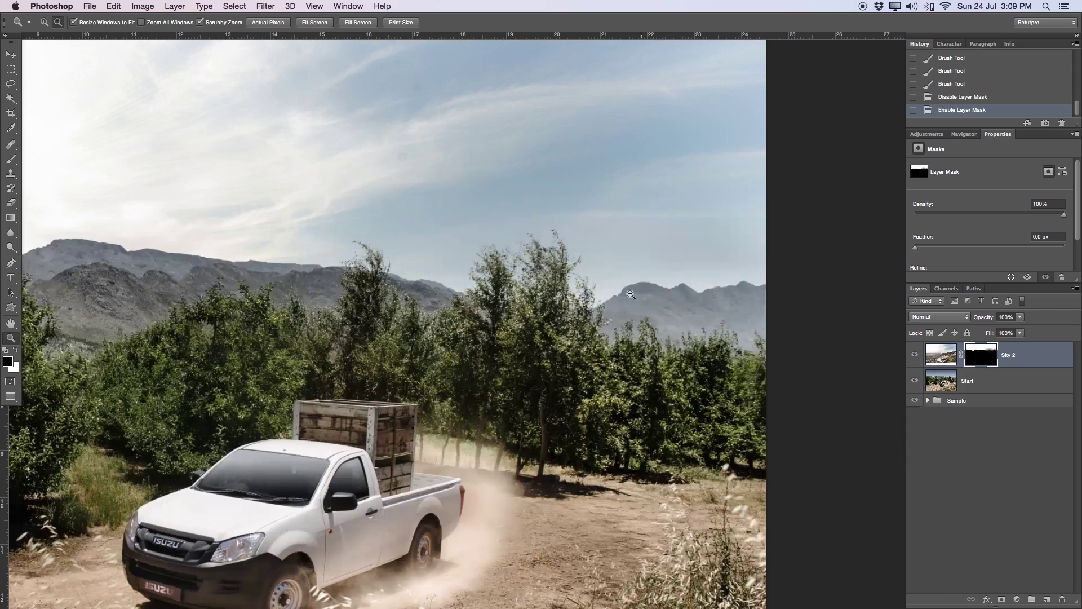
left_click(522, 324, "alt")
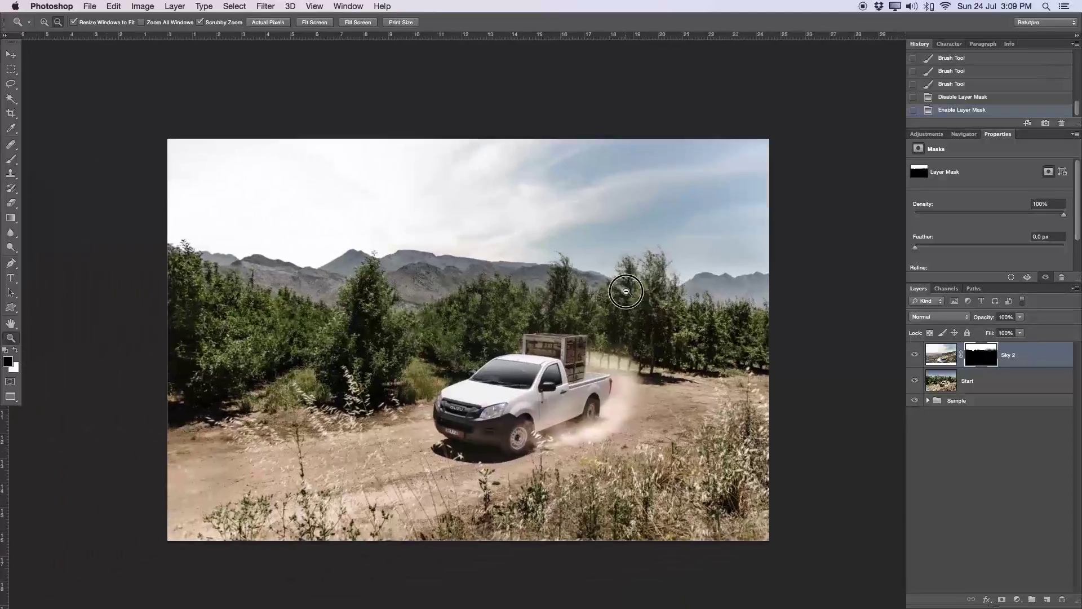
Step: Switch to a 900 px white brush on the Sky 2 mask, then zoom in around the truck
key("b")
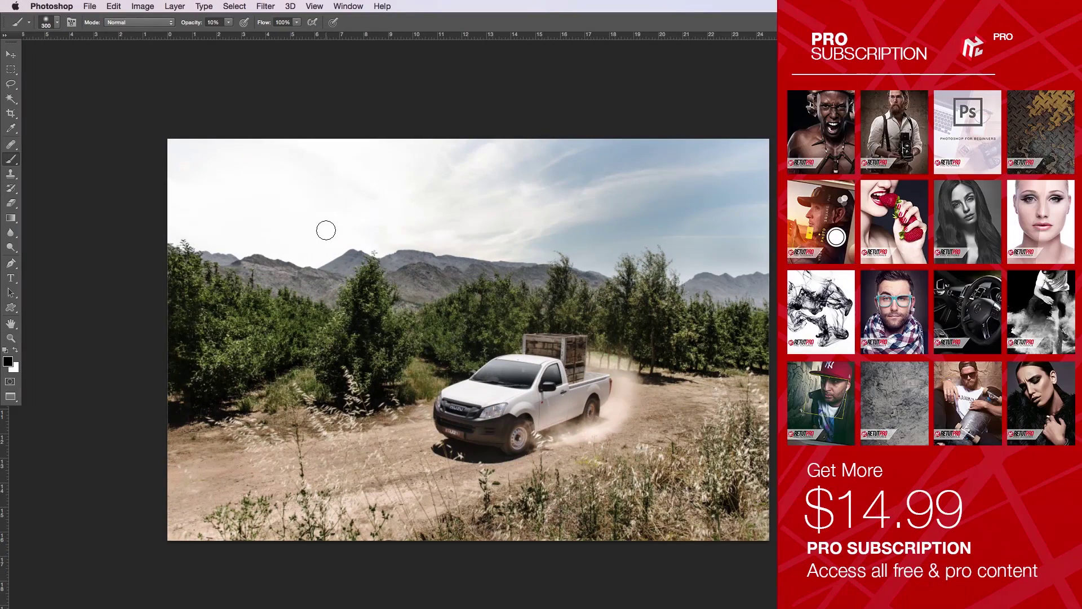
key("bracketright")
key("bracketright")
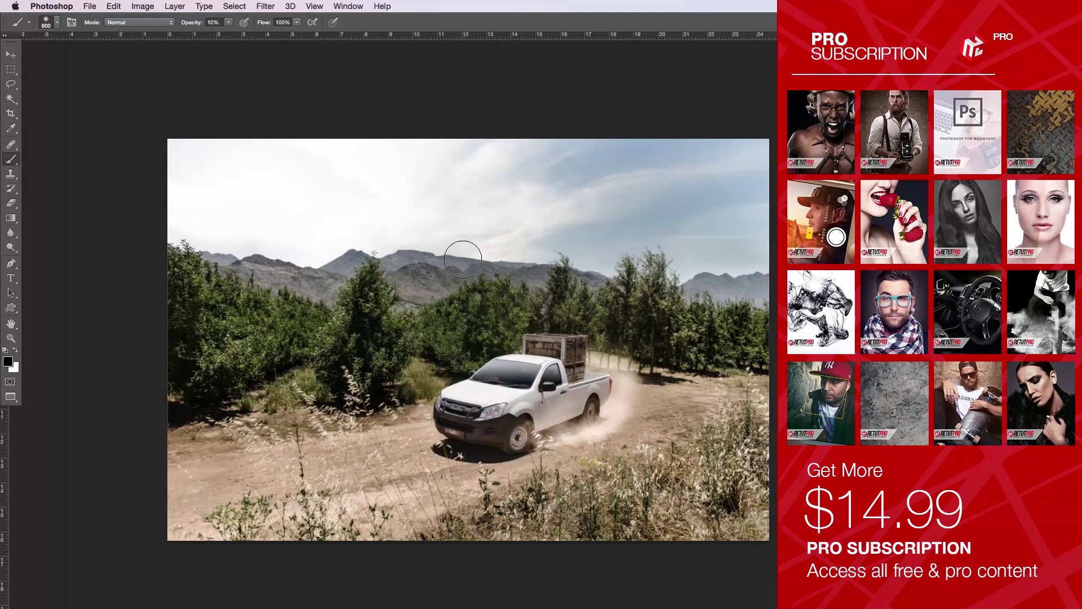
key("bracketright")
key("bracketright")
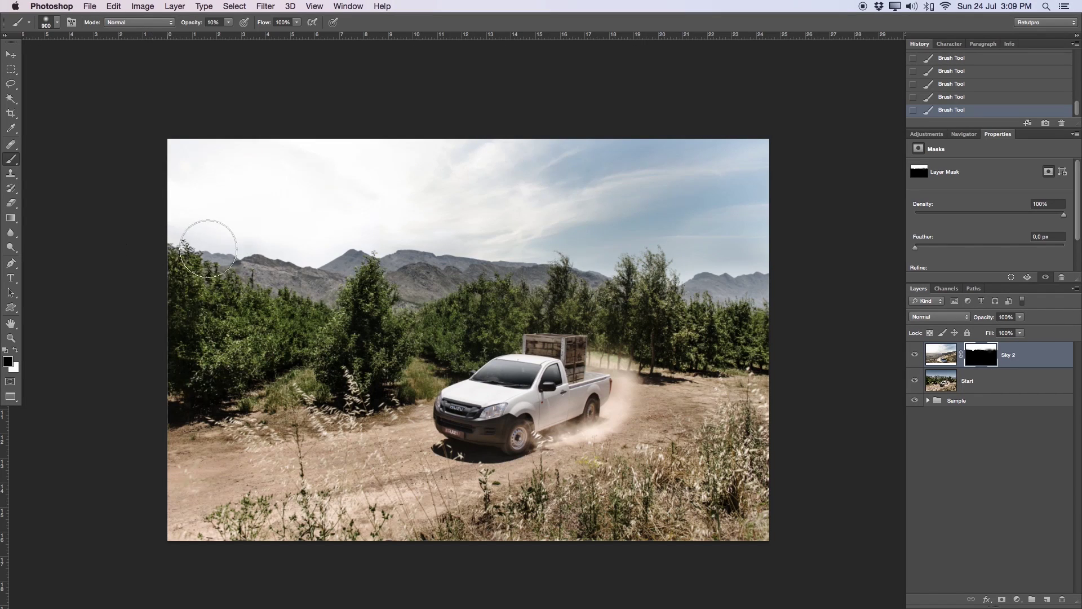
key("bracketright")
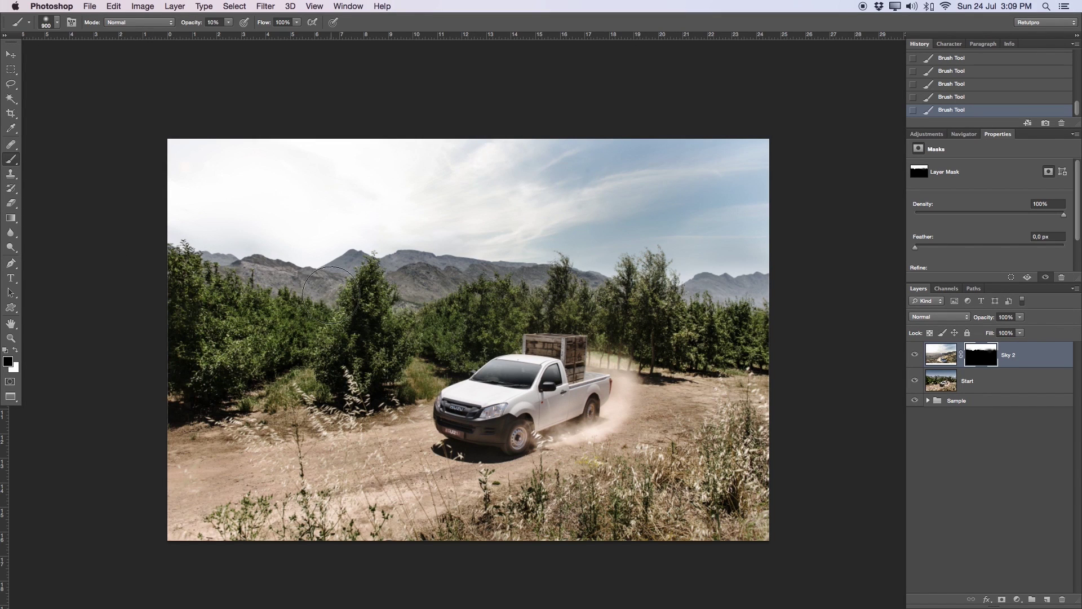
key("x")
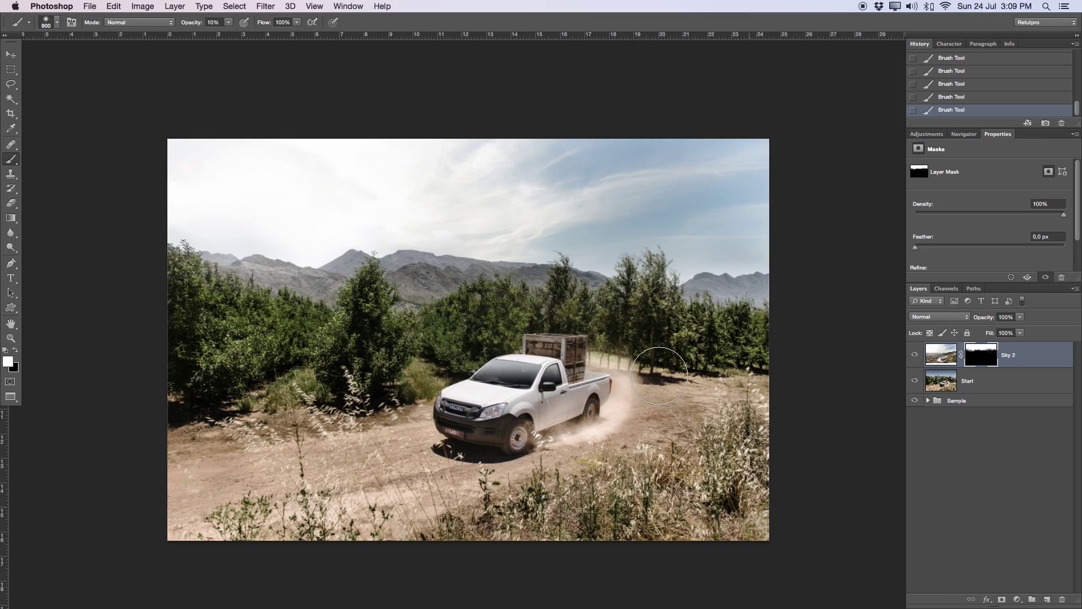
key("z")
left_click(523, 317)
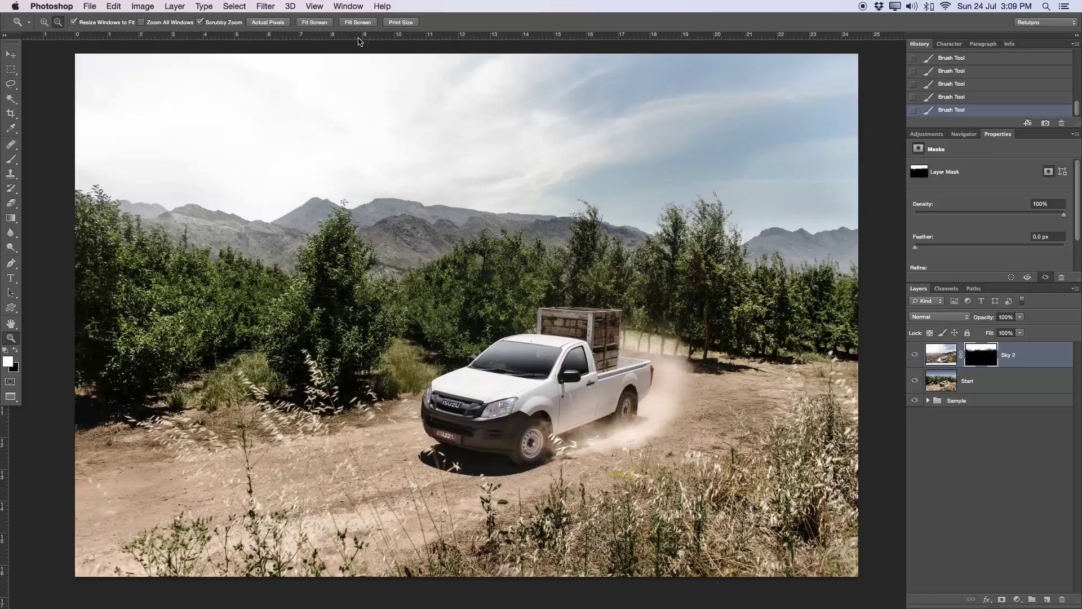
left_click_drag(357, 41, 388, 245)
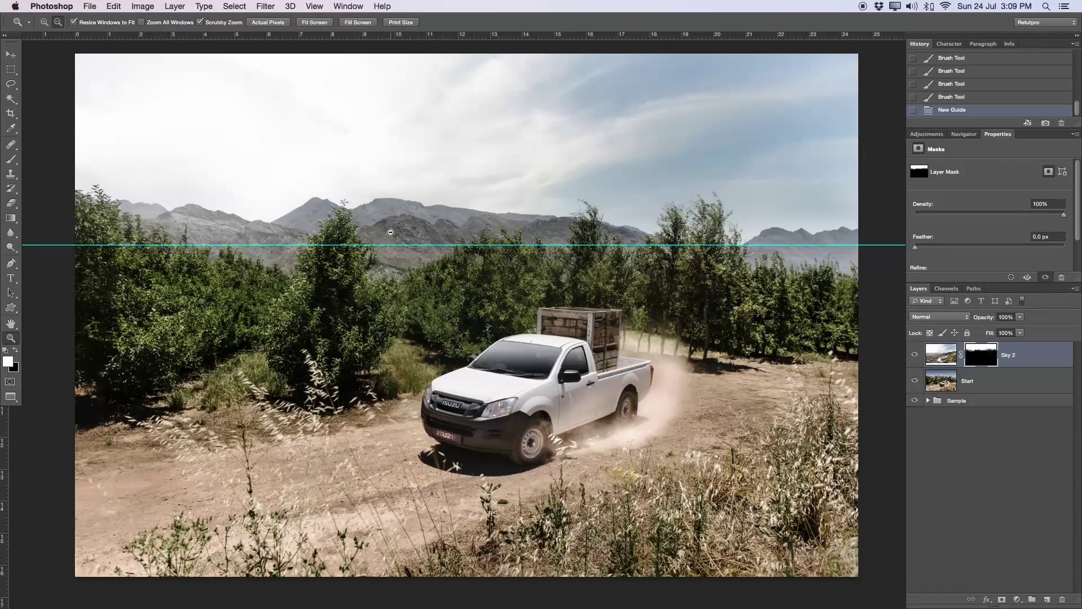
left_click_drag(417, 37, 425, 75)
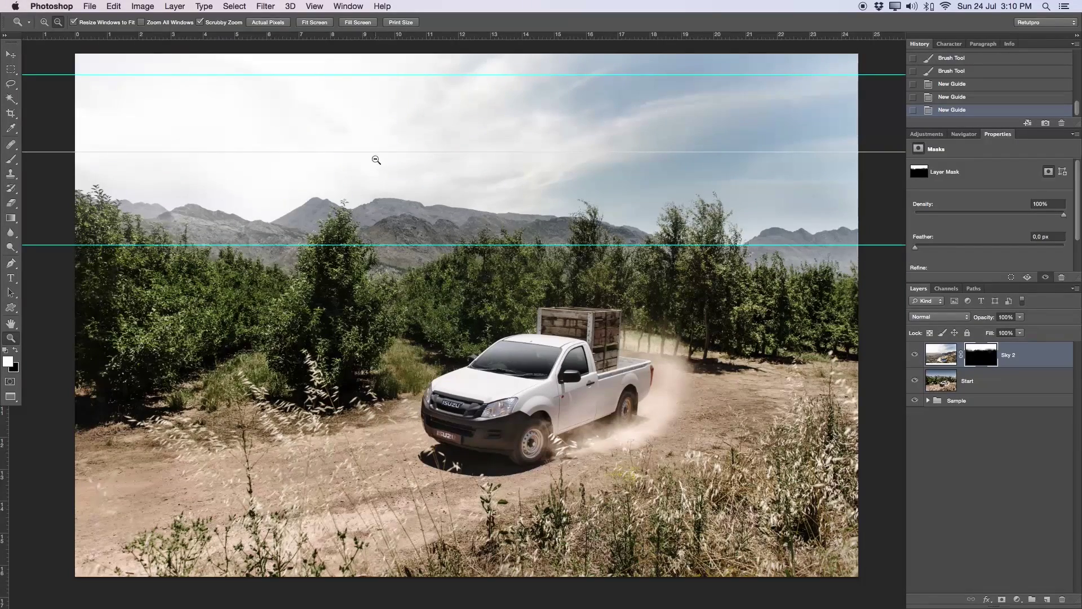
left_click(317, 7)
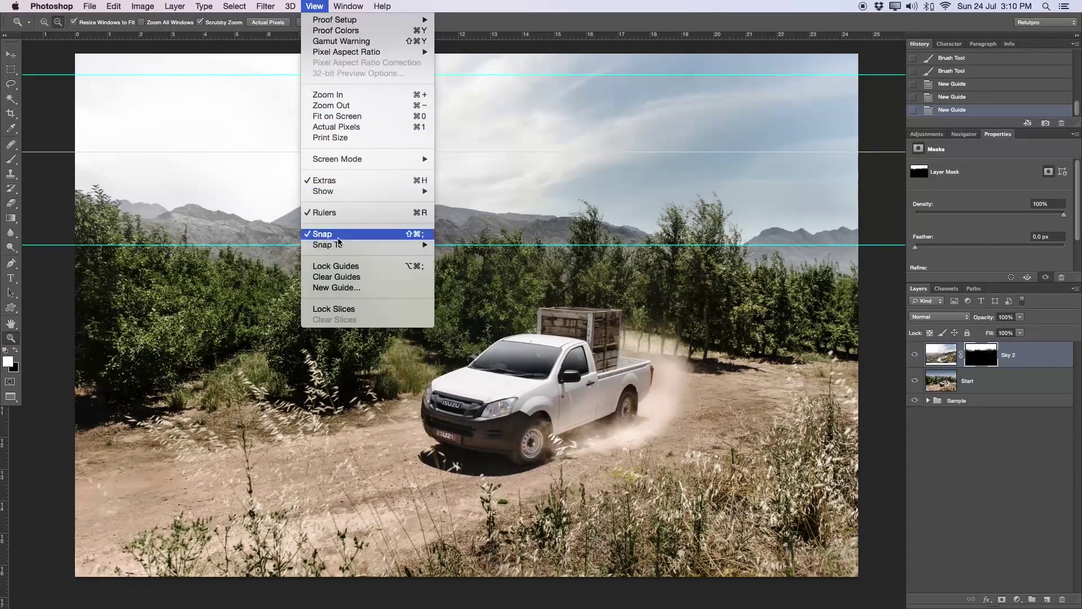
left_click(341, 277)
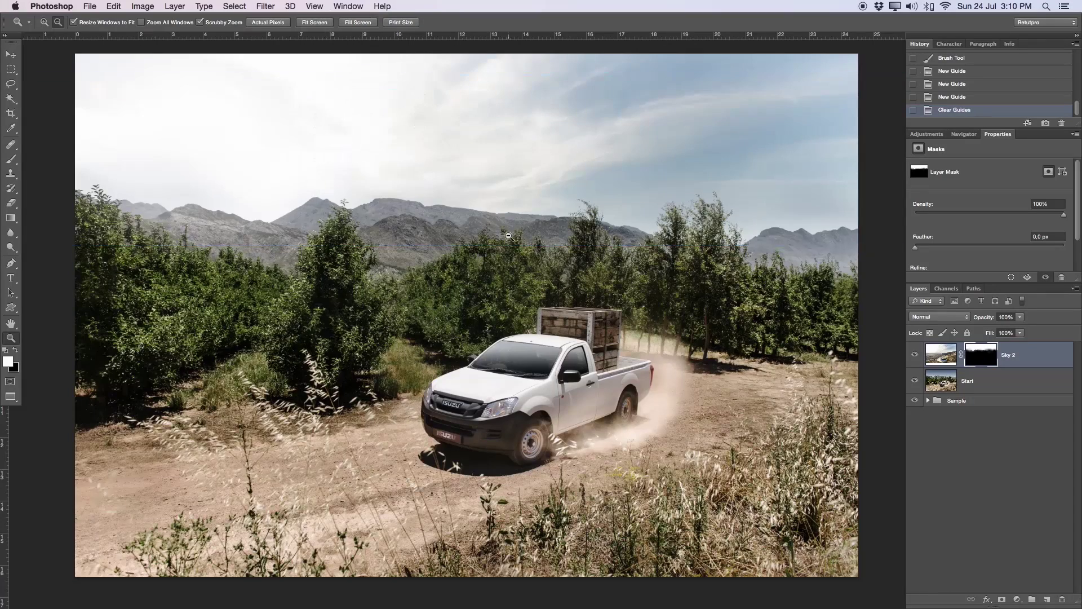
left_click(529, 239, "alt")
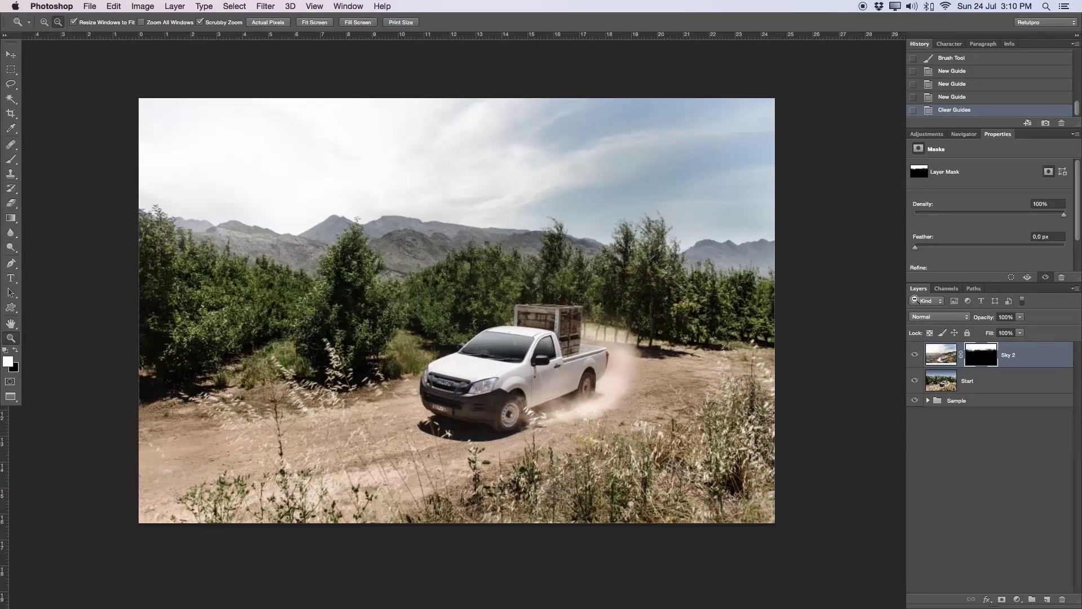
Step: Add a brightening Curves 3 adjustment, clip it to Sky 2, and toggle it to compare
left_click(925, 134)
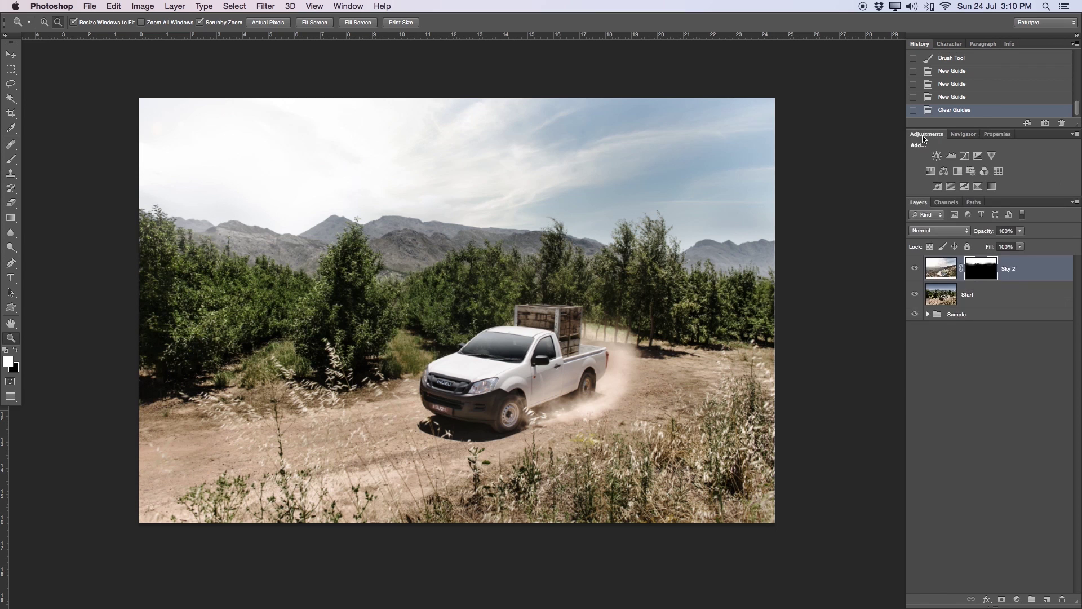
left_click(964, 156)
left_click_drag(977, 282, 978, 336)
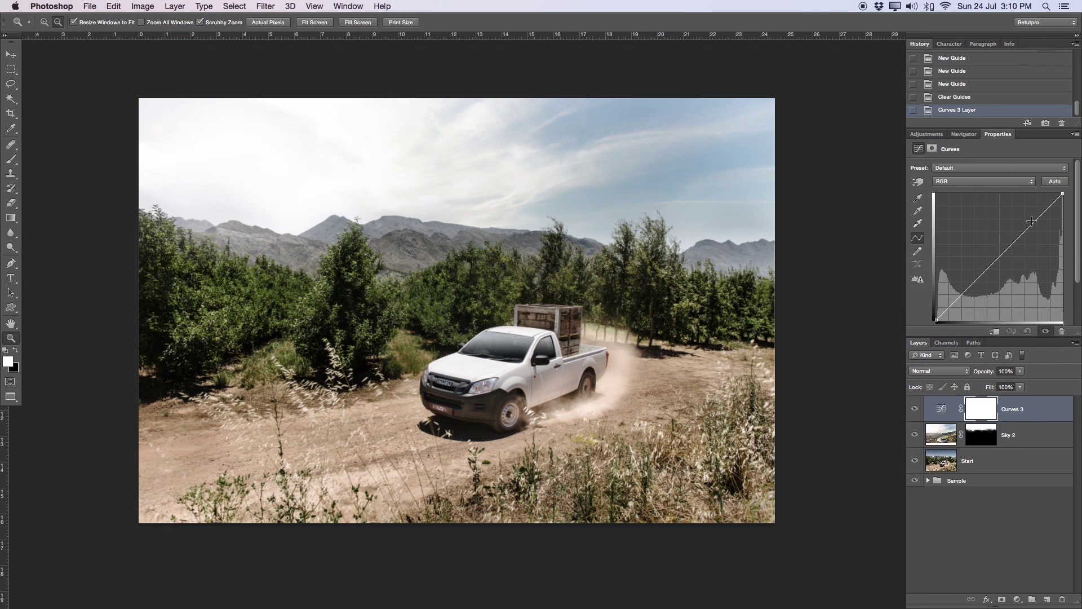
left_click_drag(1031, 221, 1026, 223)
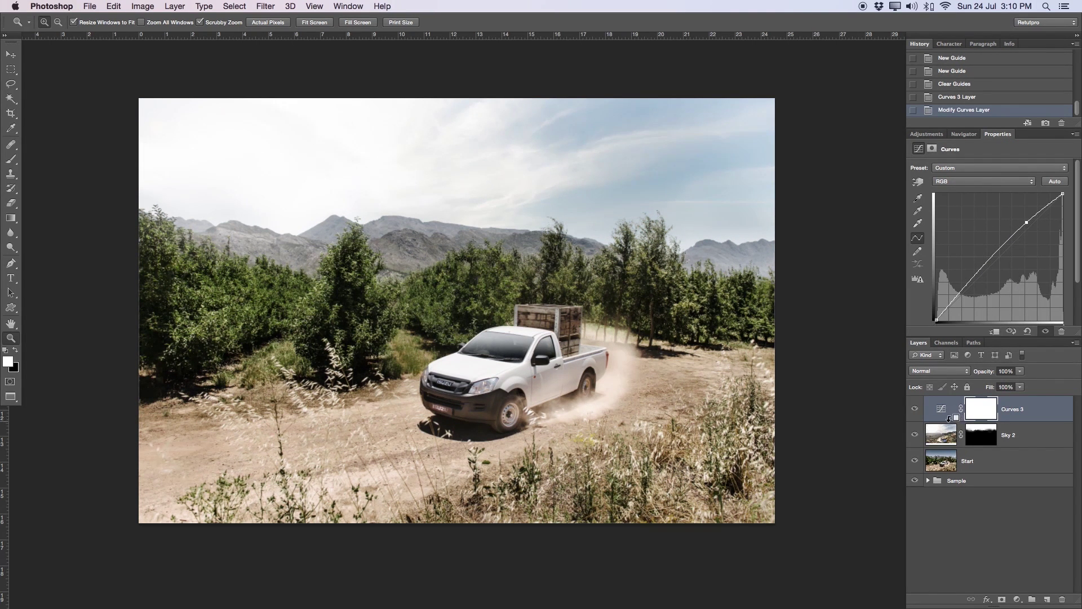
left_click(946, 419, "alt")
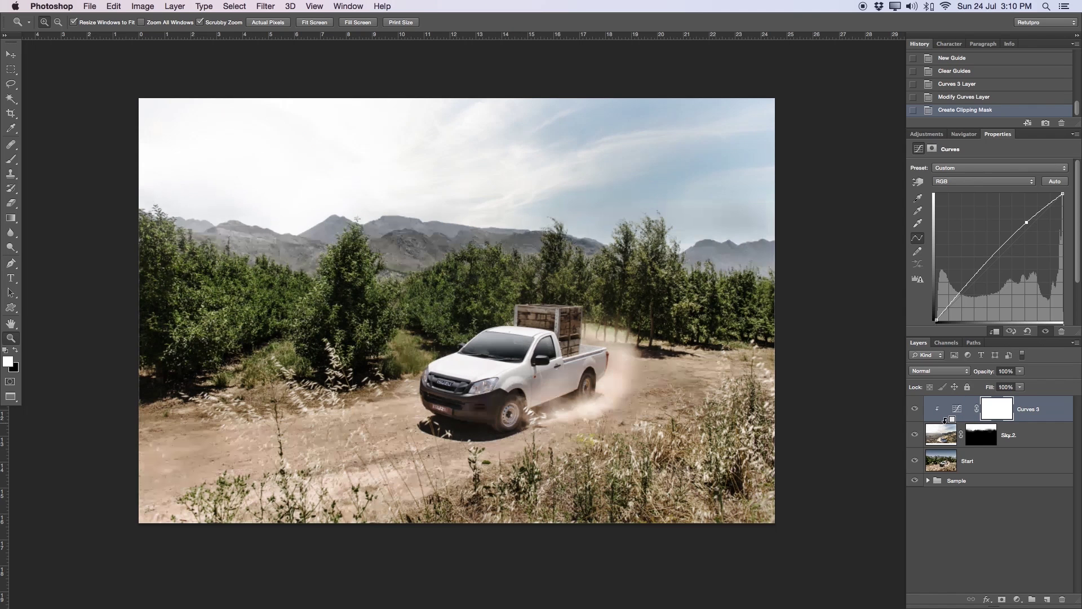
left_click(919, 416)
left_click(919, 415)
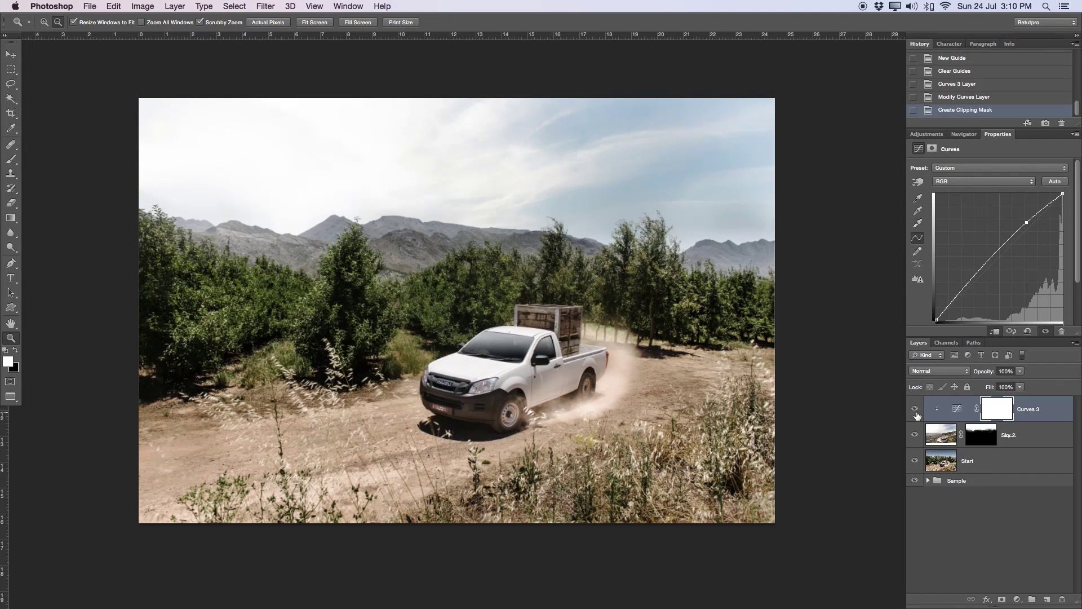
left_click(918, 415)
left_click(917, 416)
left_click(916, 416)
left_click(916, 418)
Step: Add an empty Layer 4, reset colours to black and white, and set up a reflected white-to-black gradient
left_click(1050, 602)
key("x")
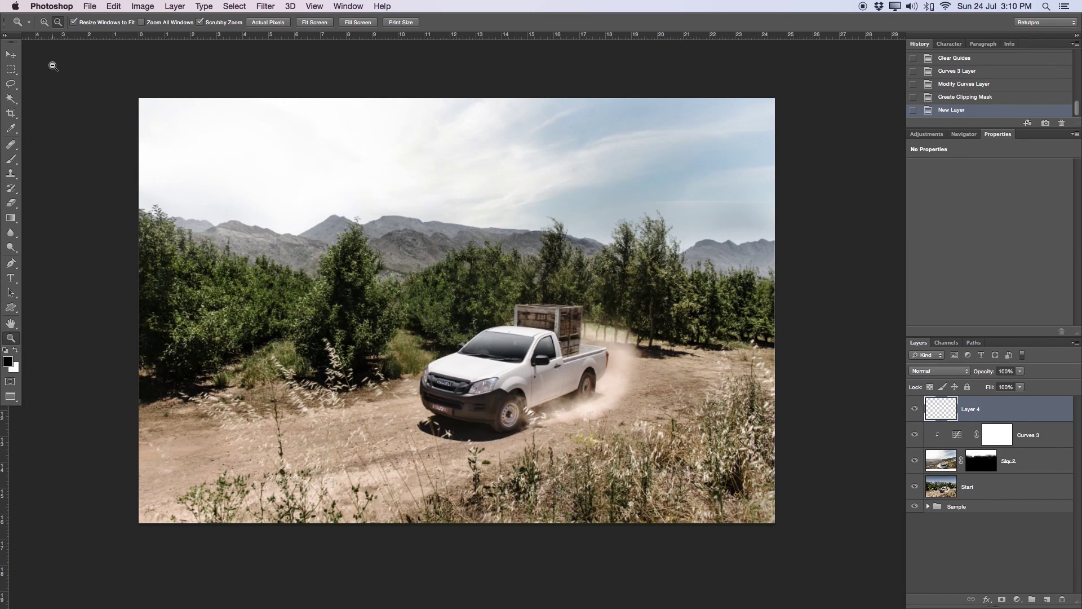
left_click(12, 218)
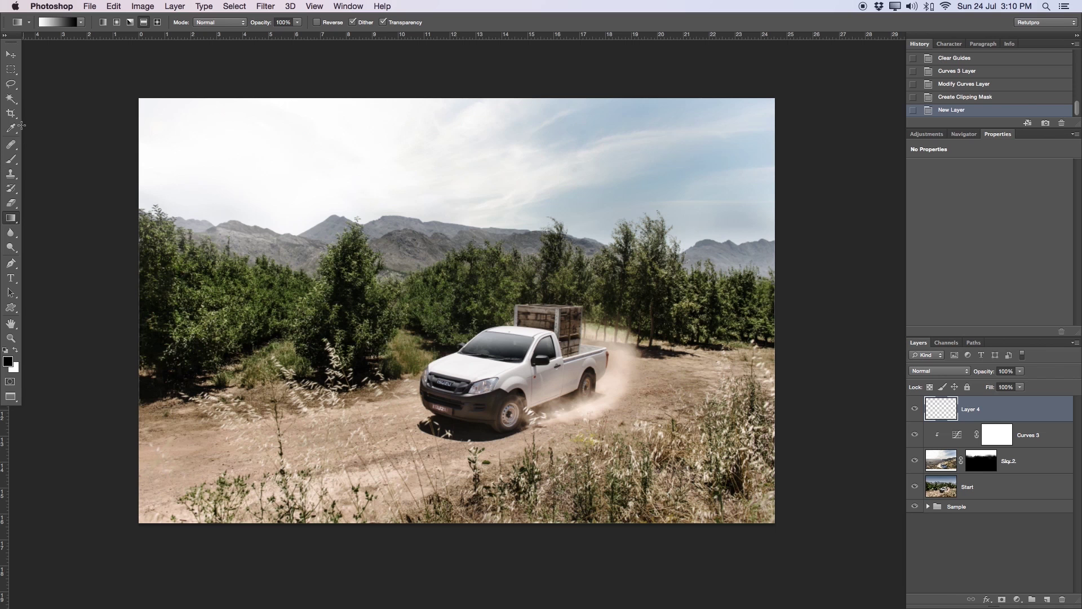
left_click_drag(495, 264, 486, 413)
key("ctrl+z")
left_click(57, 24)
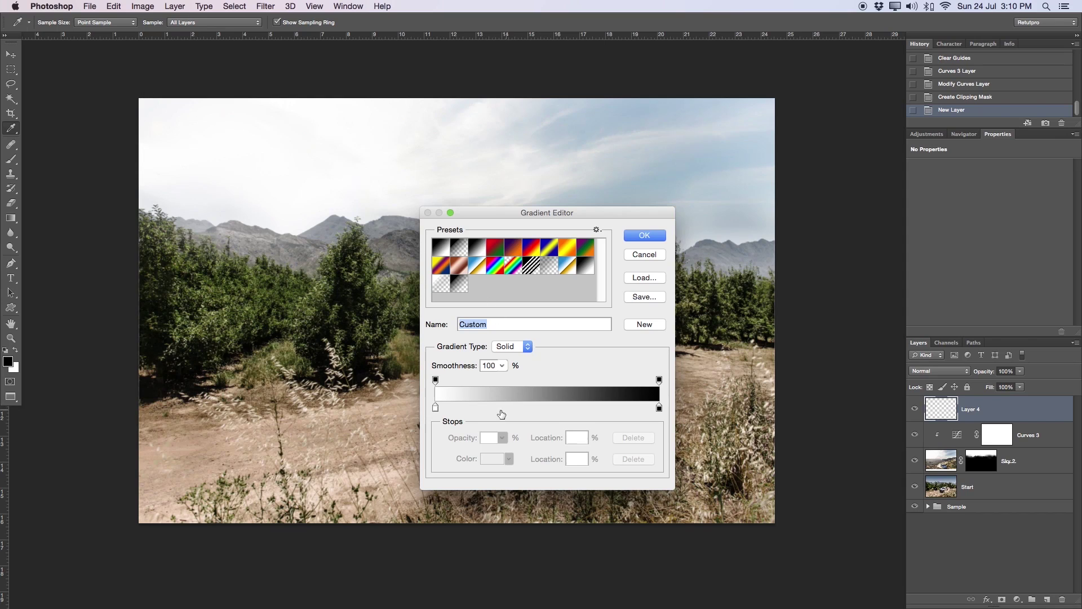
left_click(438, 409)
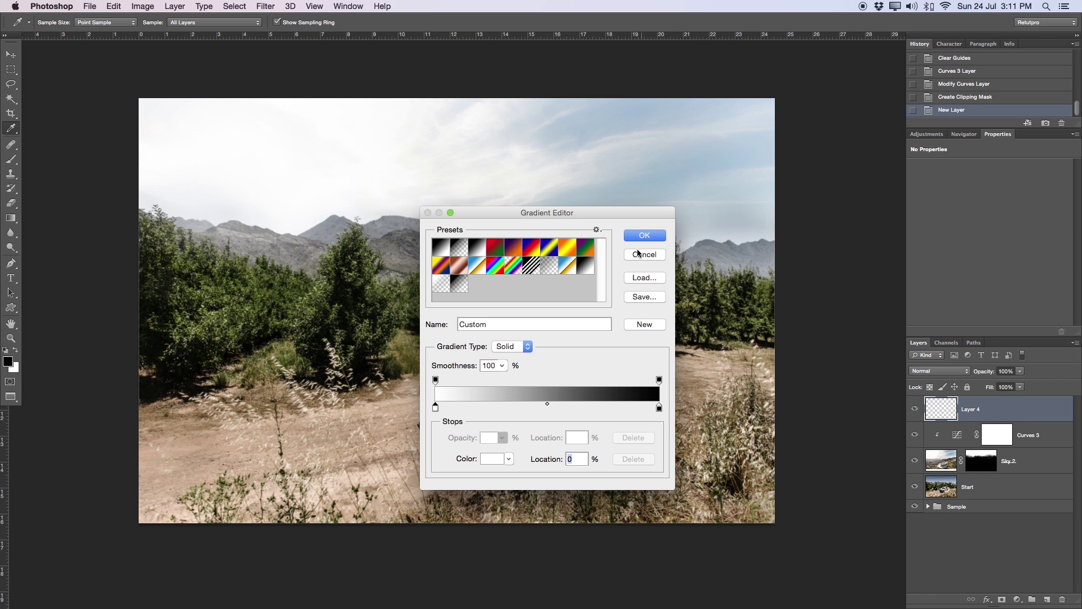
left_click(642, 237)
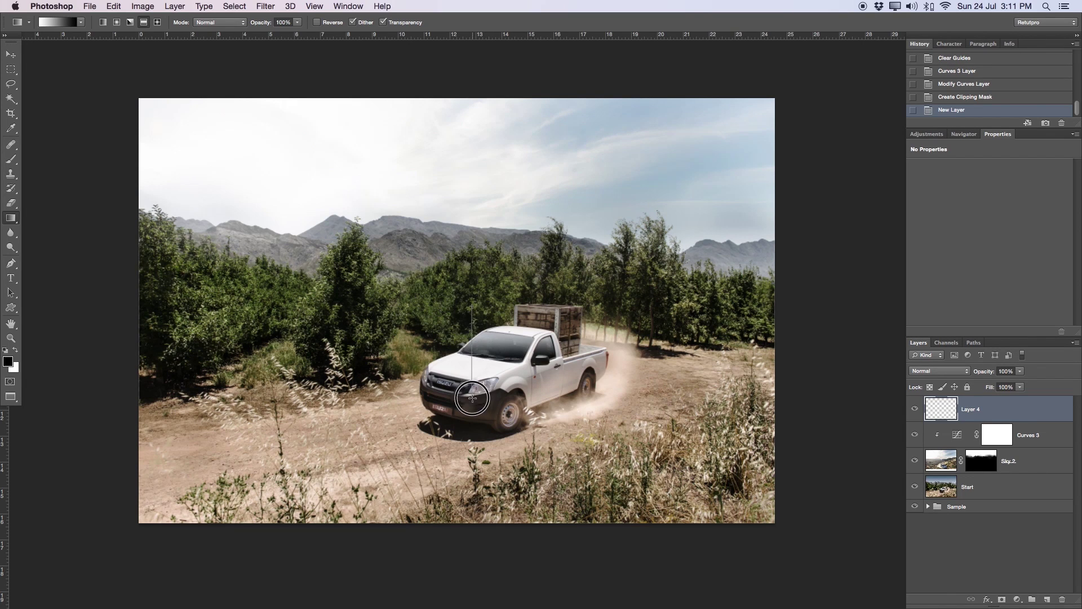
Step: Redraw the reflected gradient on Layer 4 several times until a soft white band crosses the middle
left_click_drag(475, 399, 473, 402)
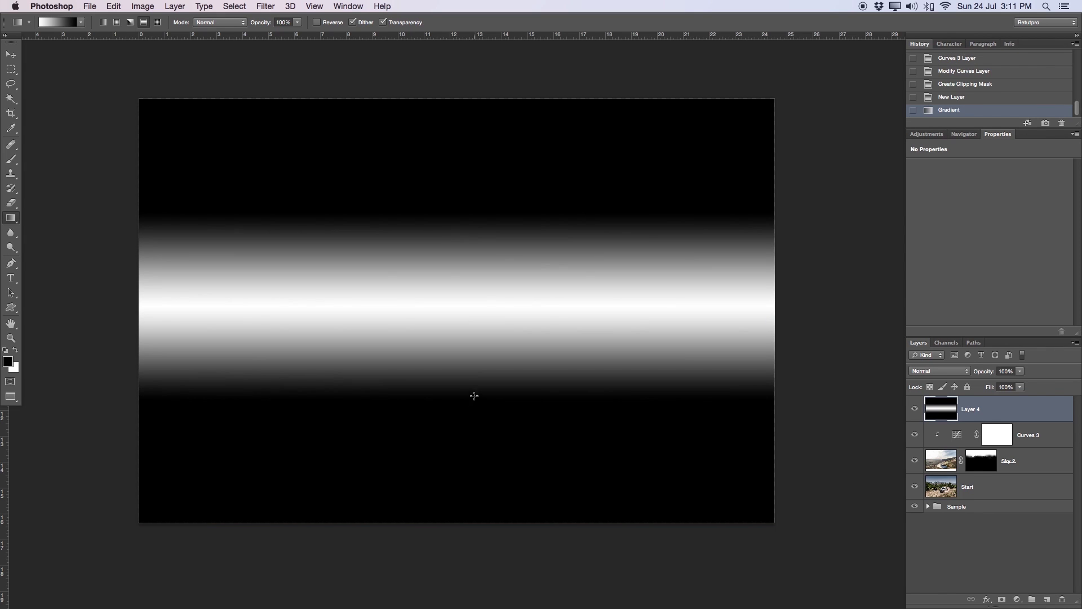
key("super+z")
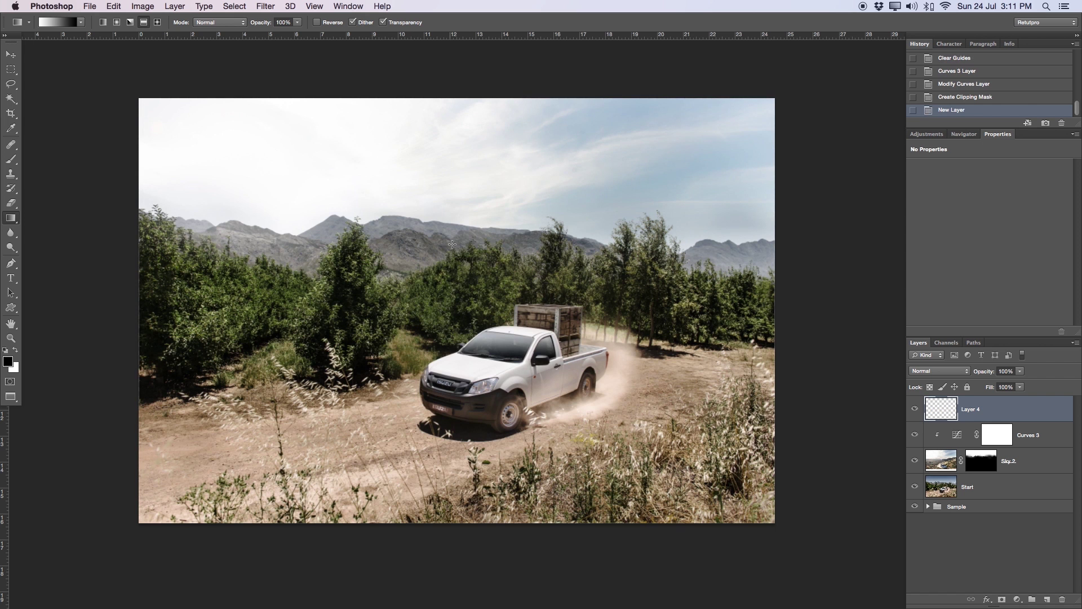
left_click_drag(454, 245, 464, 345)
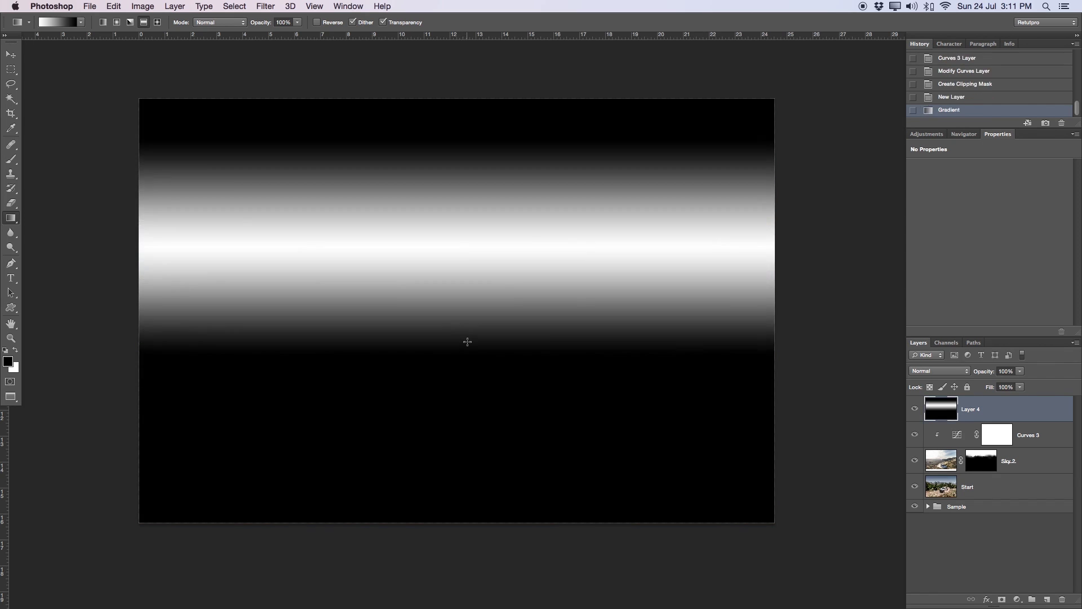
key("super+z")
left_click_drag(490, 248, 498, 397)
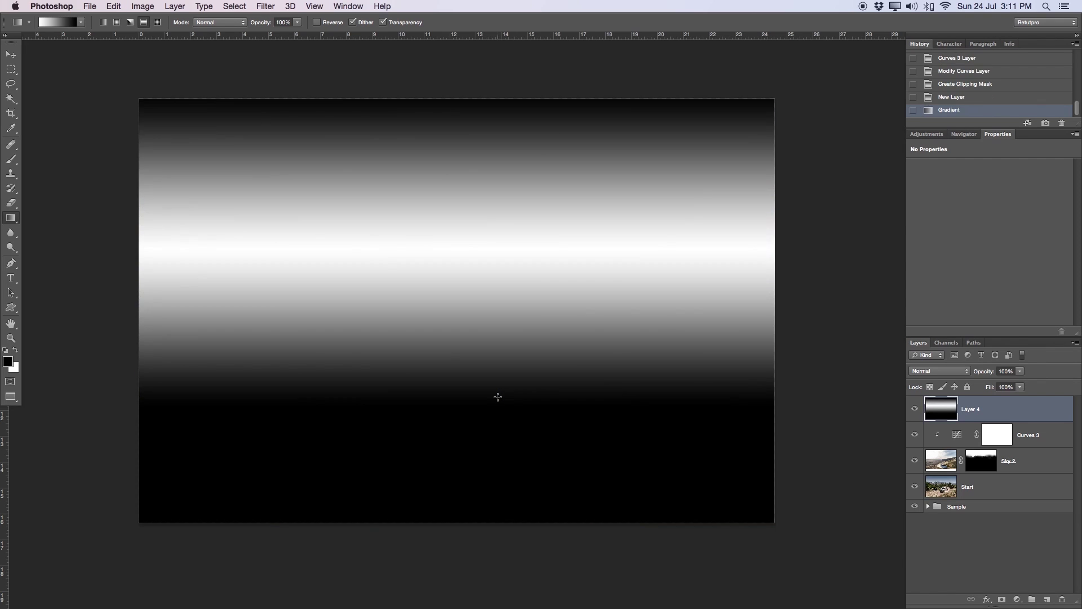
key("super+z")
left_click_drag(495, 274, 505, 376)
key("super+z")
left_click_drag(494, 299, 507, 381)
key("super+z")
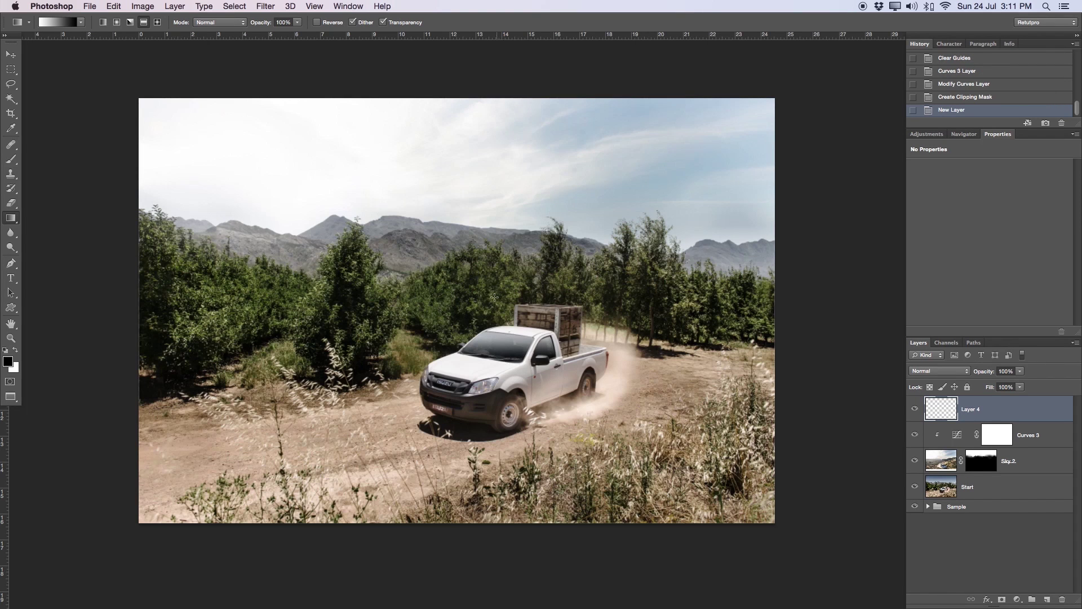
left_click_drag(494, 297, 505, 422)
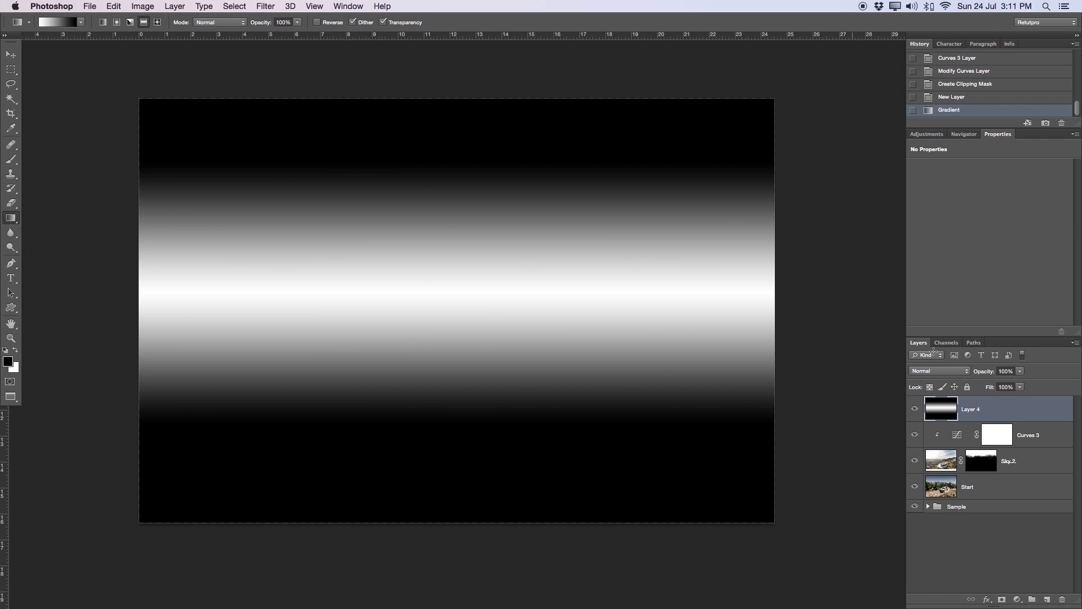
left_click(927, 372)
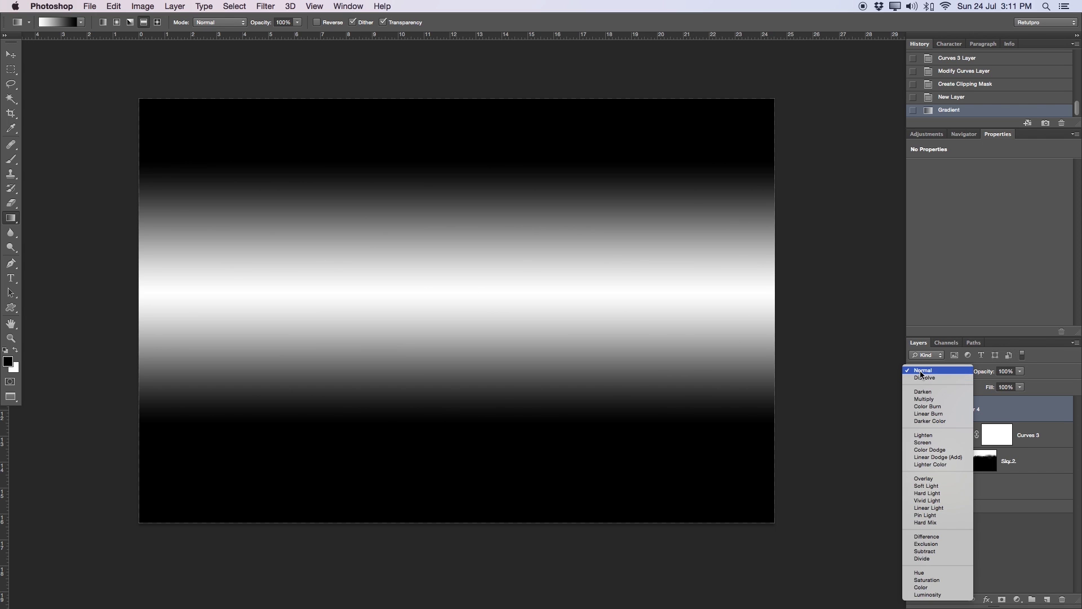
Step: Set Layer 4 to Screen and move the glow band up to the mountain horizon using a temporary guide
left_click(932, 443)
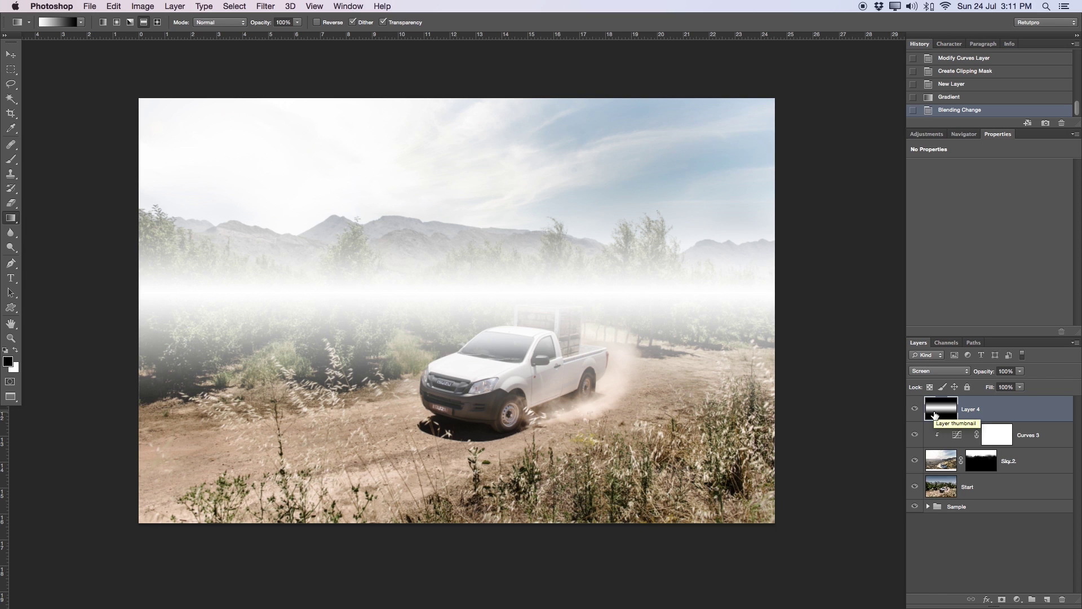
key("v")
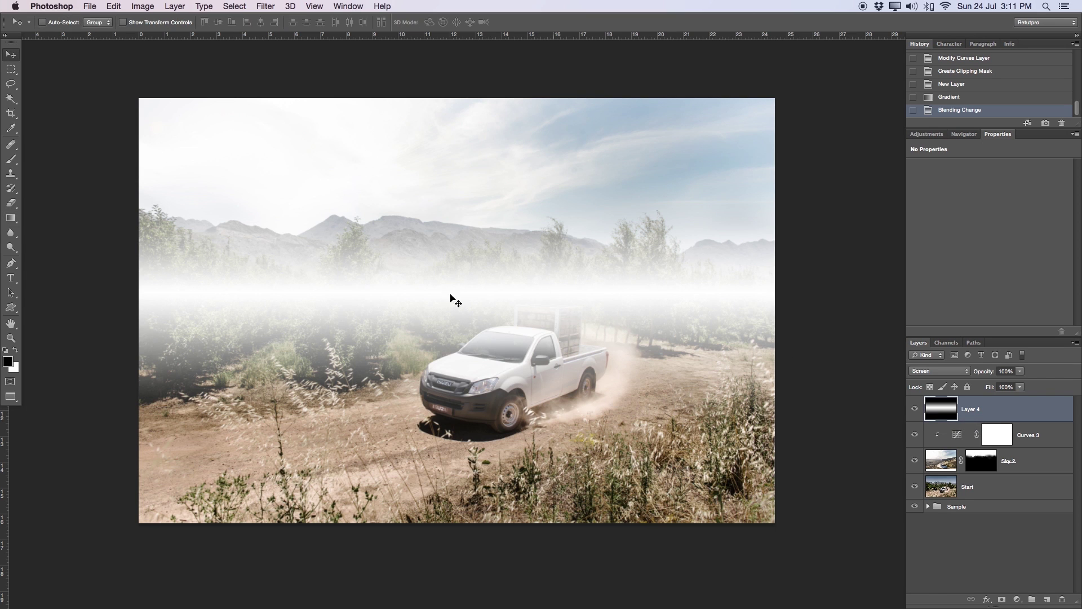
left_click_drag(447, 37, 446, 233)
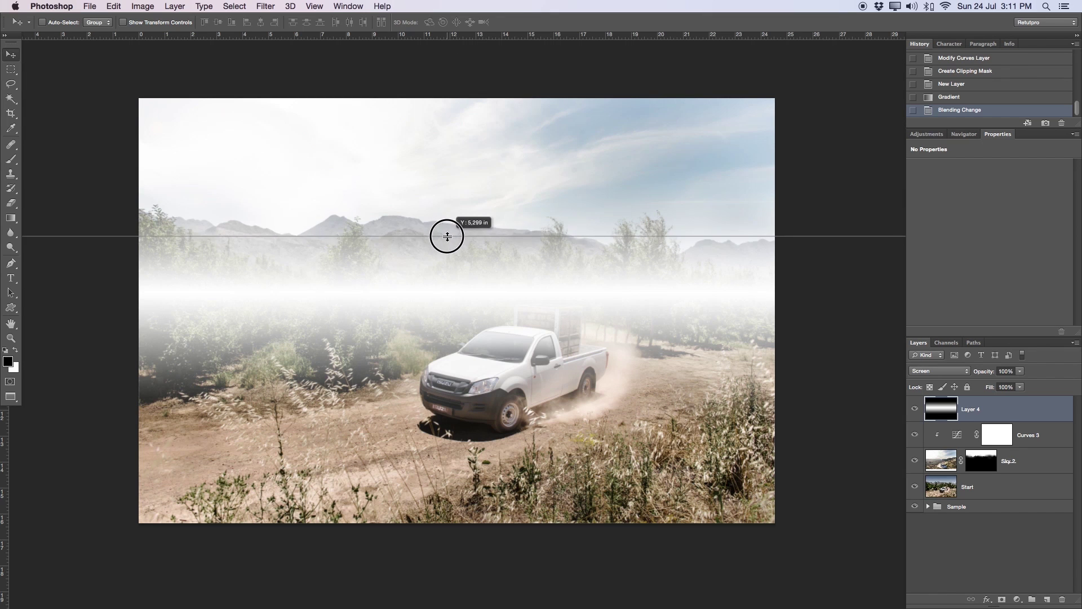
left_click_drag(447, 237, 447, 239)
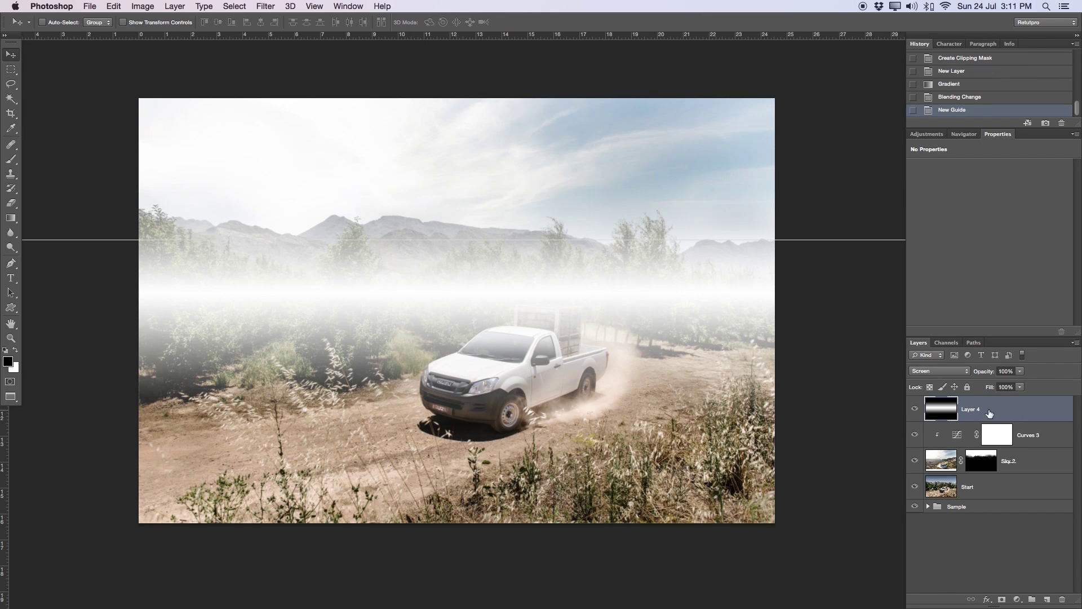
left_click_drag(519, 358, 523, 314)
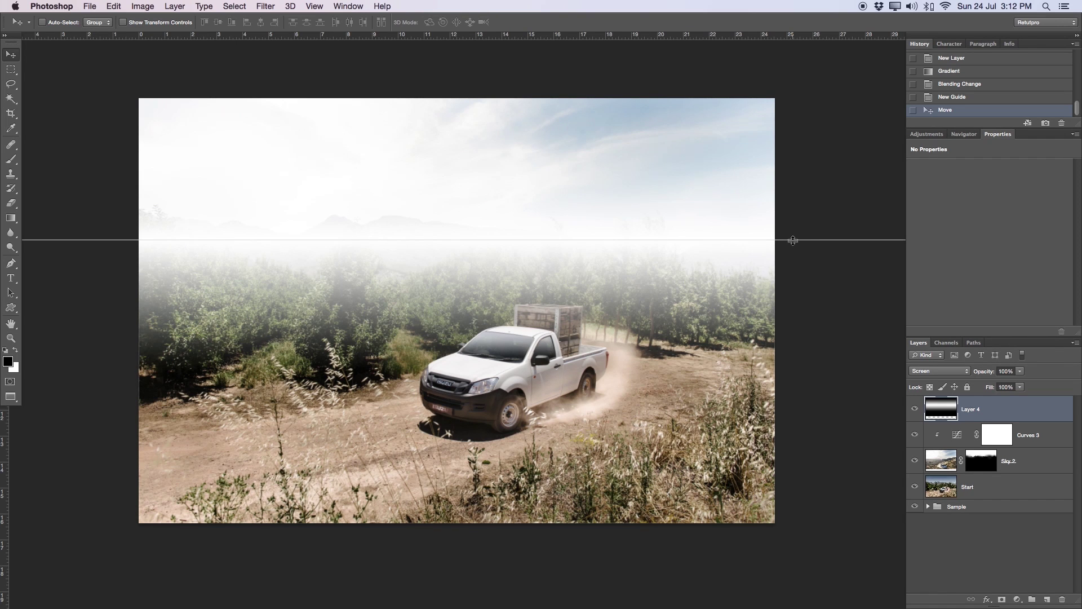
left_click_drag(792, 240, 754, 3)
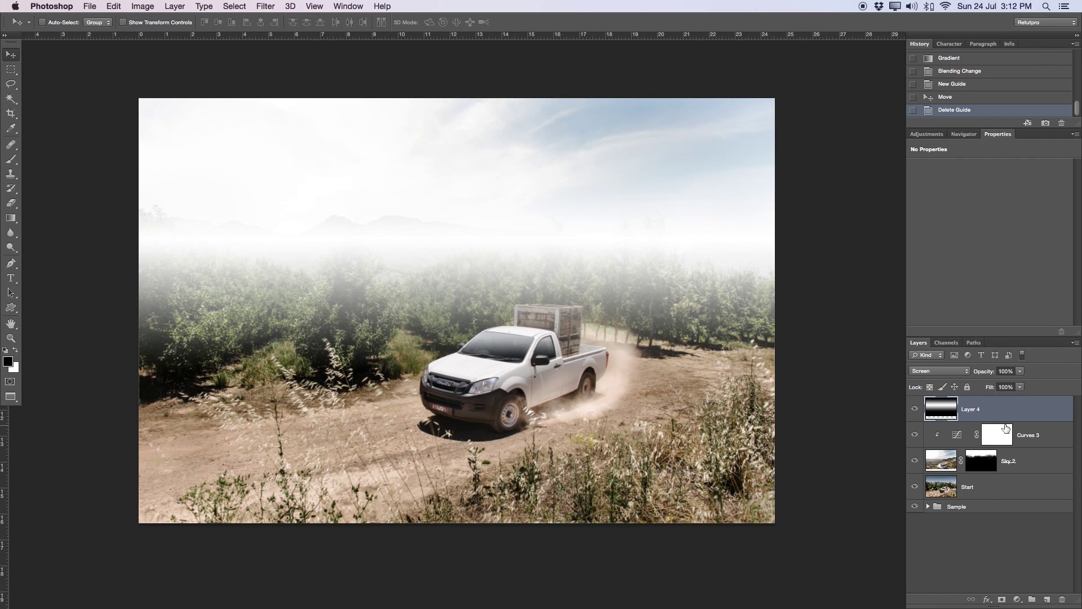
Step: Lower Layer 4's opacity to 30% and add a white layer mask to it
left_click_drag(986, 375, 949, 372)
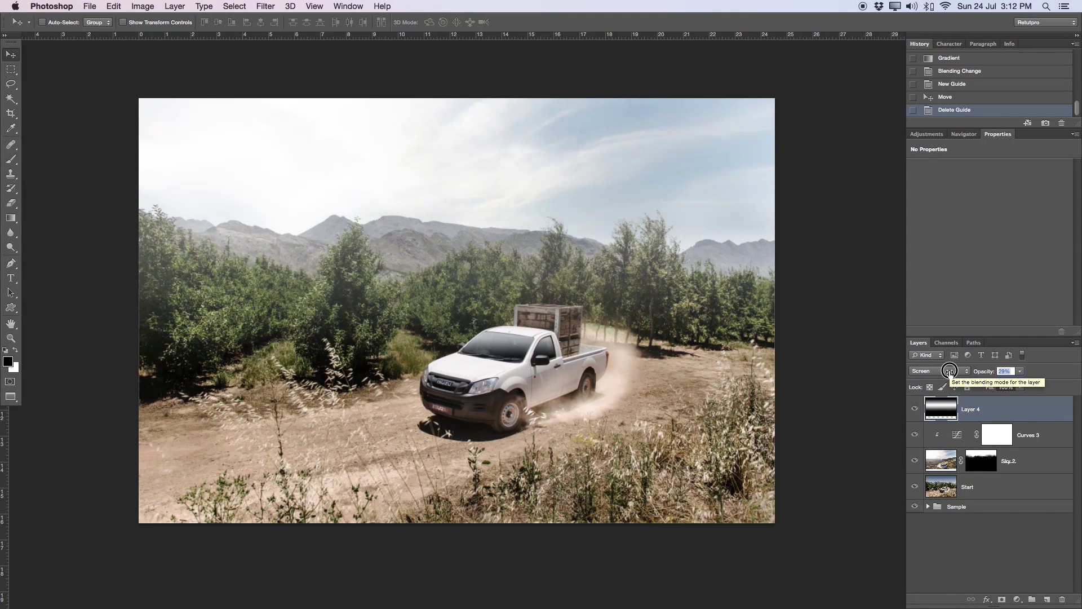
left_click_drag(950, 372, 951, 372)
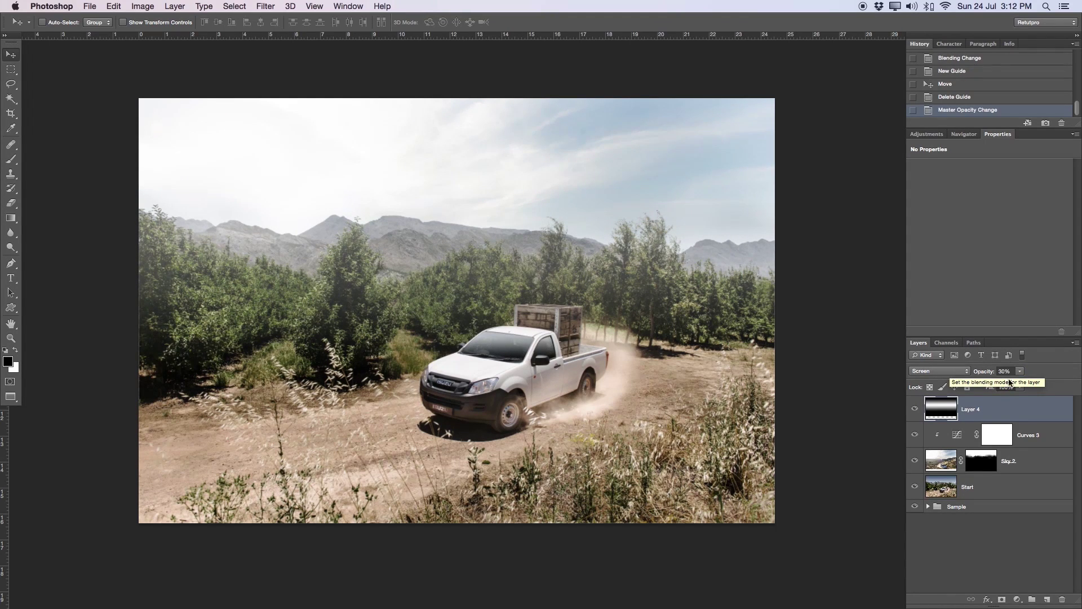
left_click(914, 409)
left_click(914, 409)
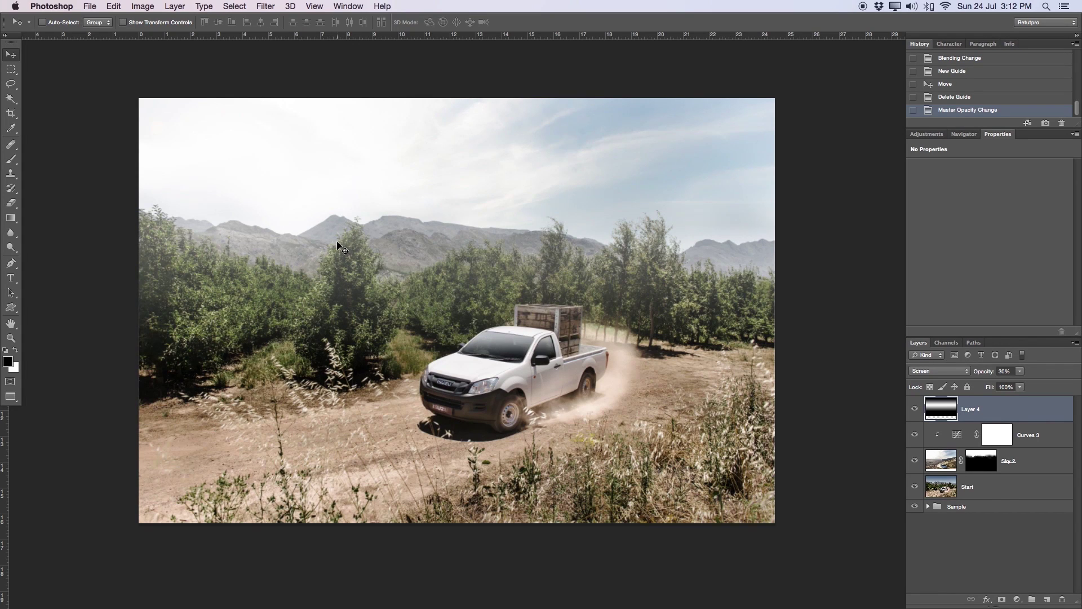
left_click(1002, 599)
Step: Brush black onto Layer 4's mask at 40% opacity over the trees left of the truck
key("b")
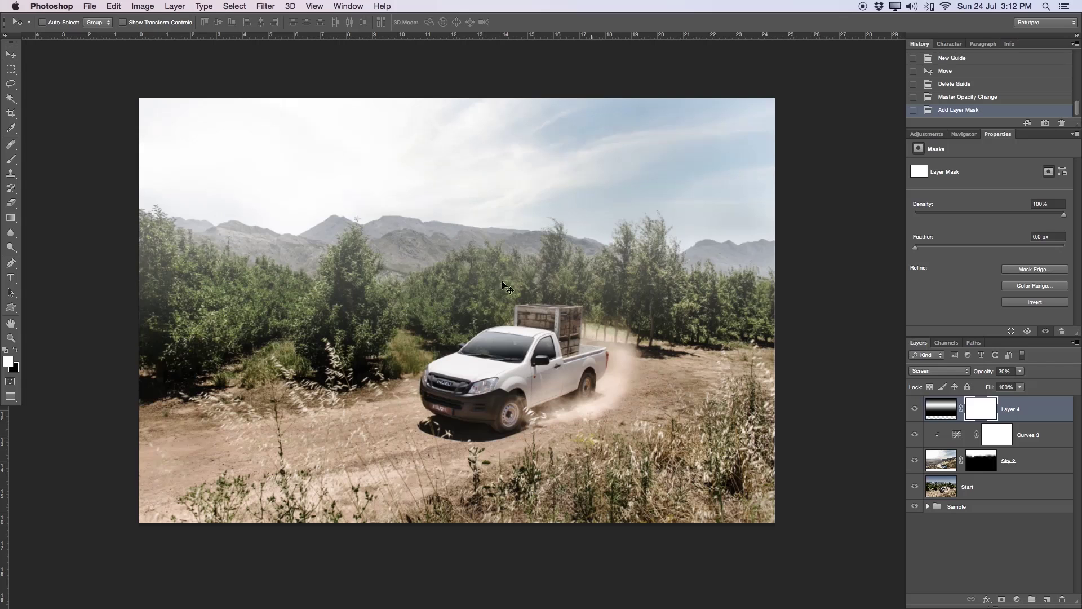
left_click(429, 305)
left_click(431, 302)
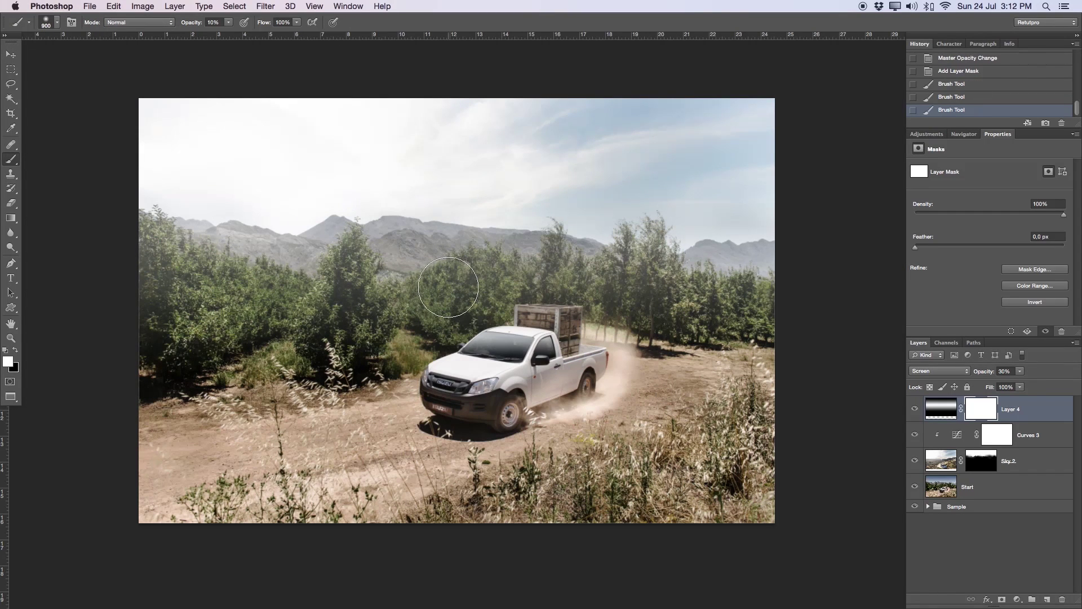
left_click(459, 283)
key("4")
left_click(362, 283)
left_click(353, 269)
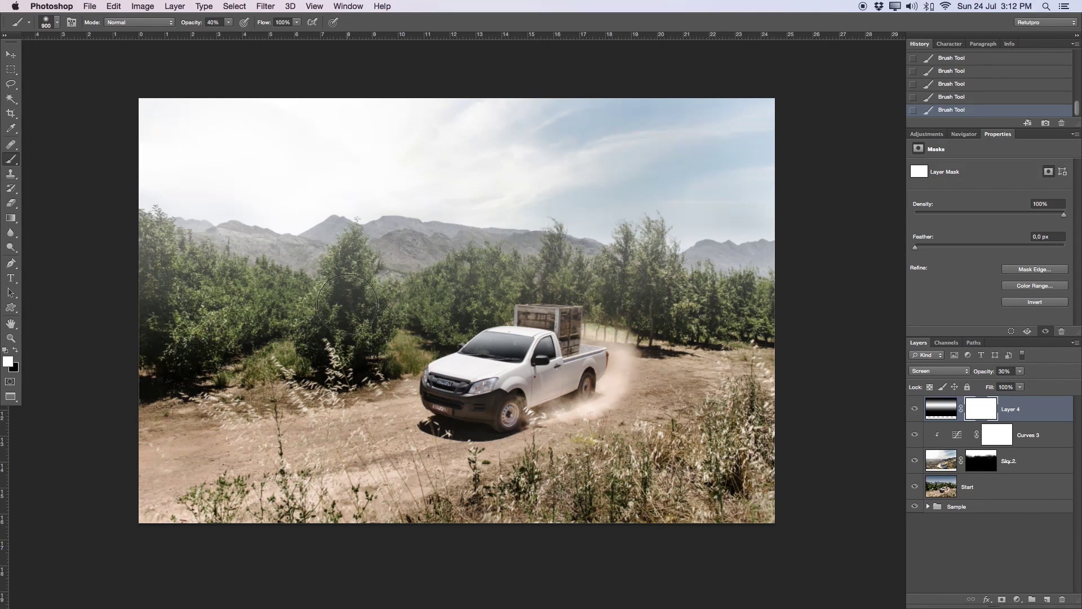
key("x")
left_click(345, 269)
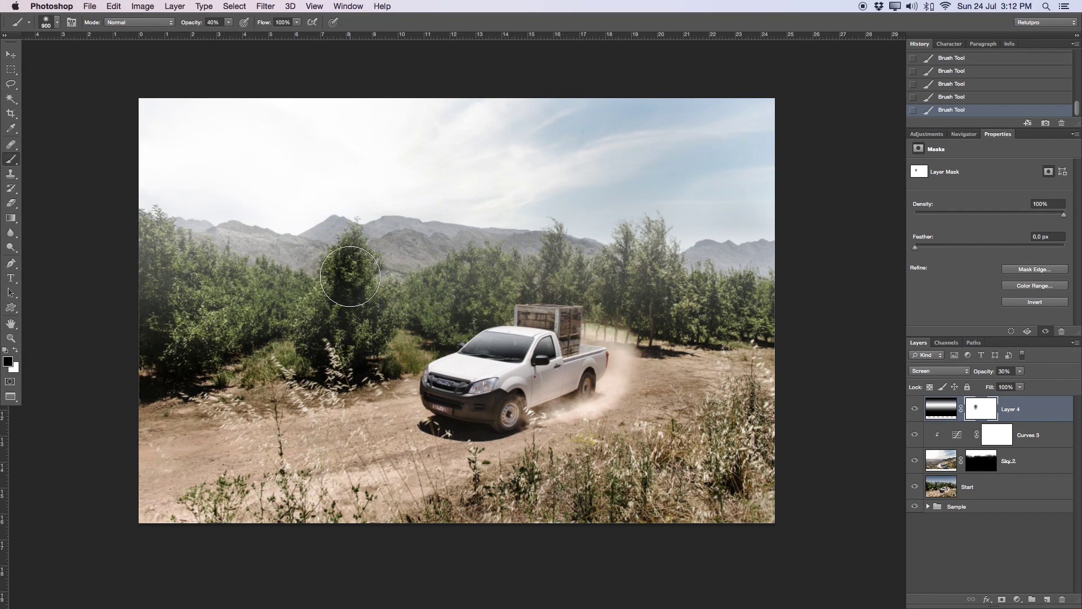
Step: At 20% brush opacity, paint the haze off the tall tree and the trees behind the truck
key("bracketleft")
key("bracketleft")
key("bracketleft")
key("bracketleft")
left_click_drag(210, 18, 222, 22)
key("Return")
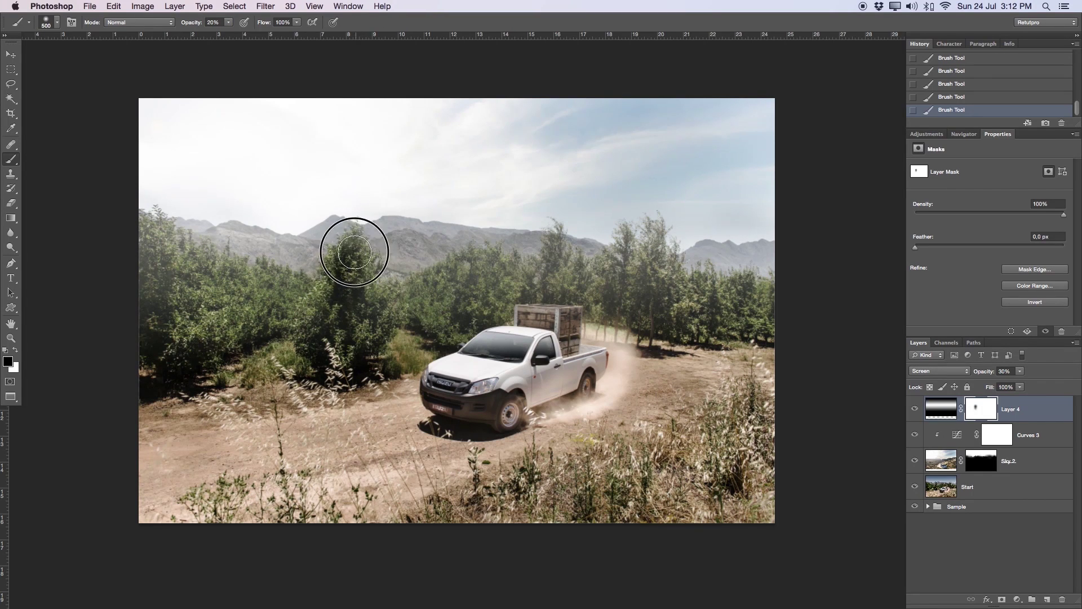
mouse_move(354, 252)
left_mouse_down()
mouse_move(324, 299)
mouse_move(335, 264)
mouse_move(346, 286)
mouse_move(381, 308)
left_mouse_up()
key("bracketright")
key("bracketright")
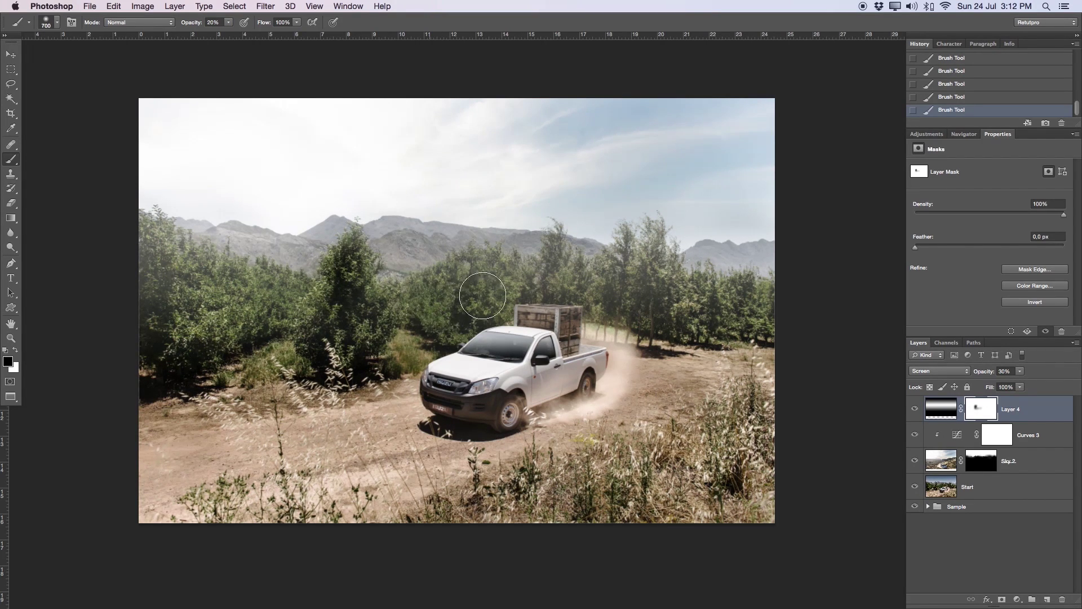
key("bracketright")
key("bracketright")
mouse_move(468, 282)
left_mouse_down()
mouse_move(567, 305)
mouse_move(602, 301)
mouse_move(538, 291)
mouse_move(669, 294)
mouse_move(648, 269)
mouse_move(651, 290)
mouse_move(753, 308)
left_mouse_up()
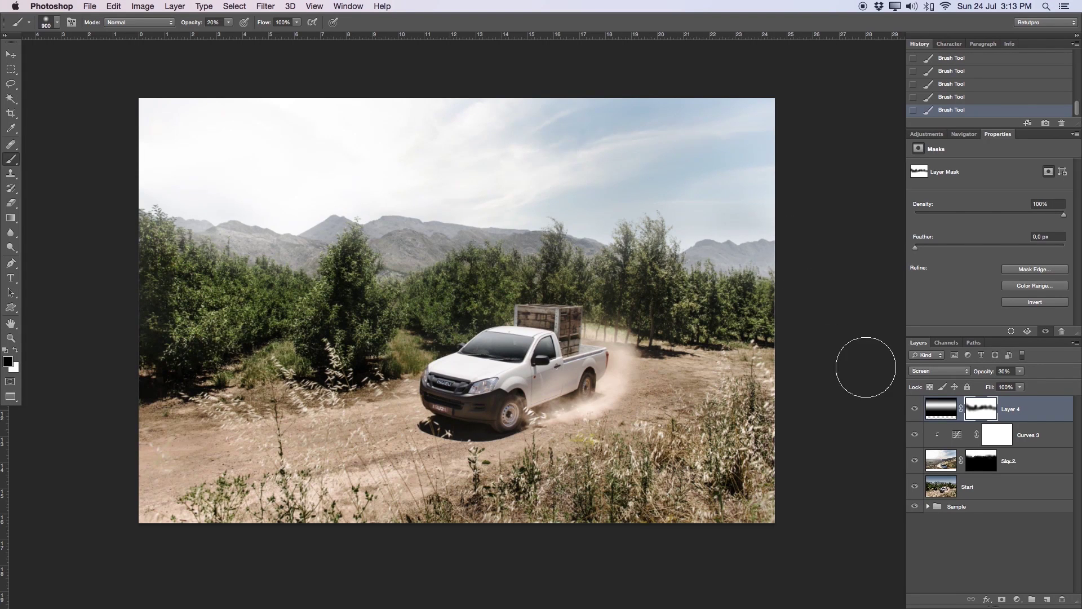
Step: Compare with Layer 4 hidden and shown, then lower its opacity to 22%
left_click(914, 409)
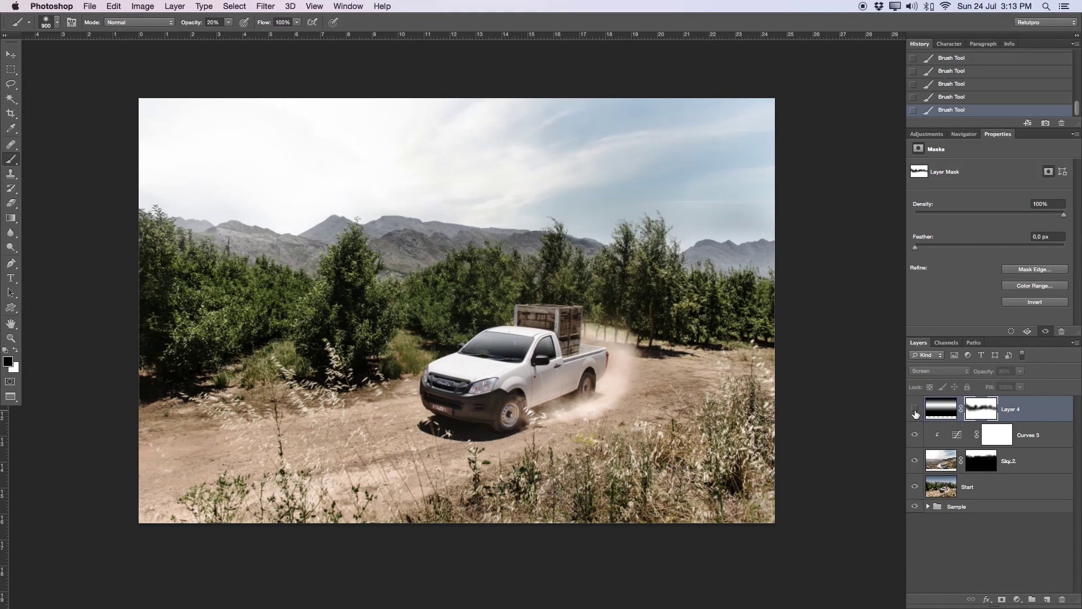
left_click(915, 410)
left_click(915, 411)
left_click(915, 410)
left_click_drag(990, 373, 989, 373)
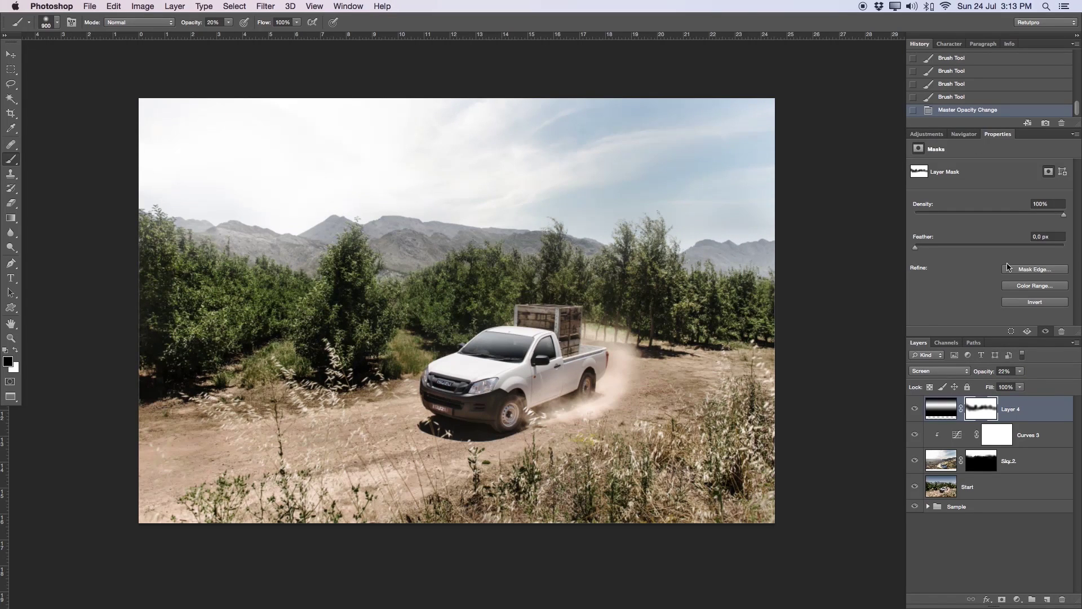
Step: Add a Curves 4 layer pulling shadows down and highlights up, set to 77% opacity
left_click(925, 133)
left_click(962, 156)
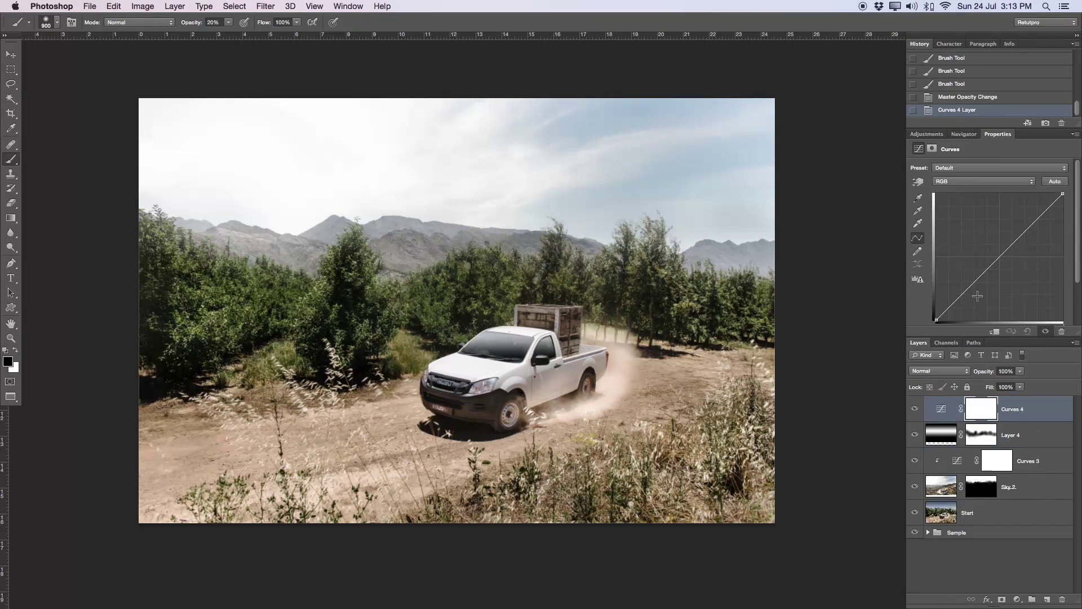
left_click_drag(958, 296, 962, 298)
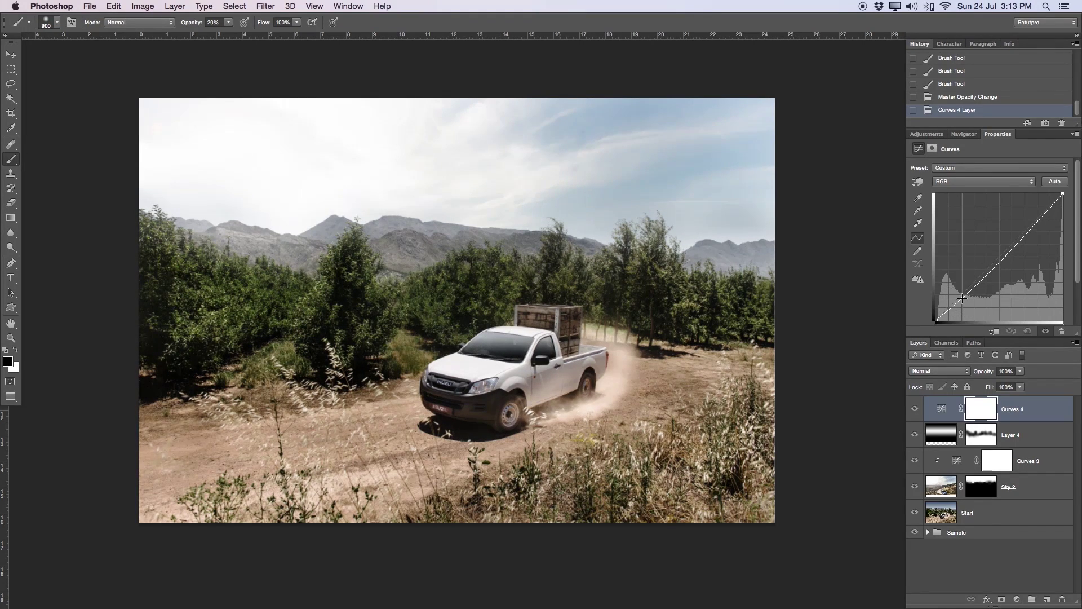
left_click_drag(1012, 246, 1016, 243)
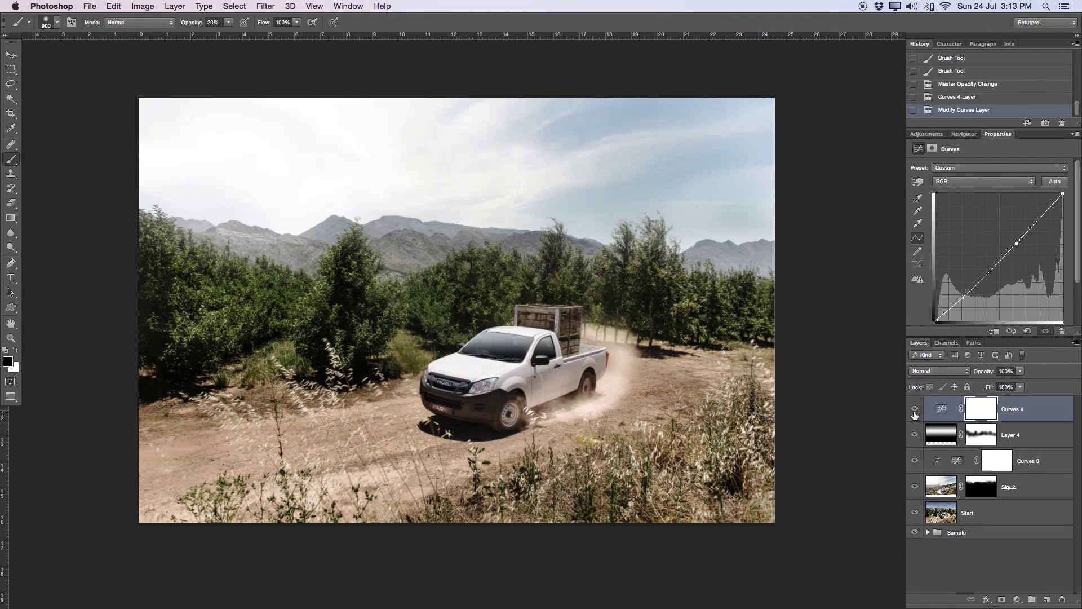
left_click(915, 409)
left_click(915, 409)
left_click_drag(996, 373, 974, 374)
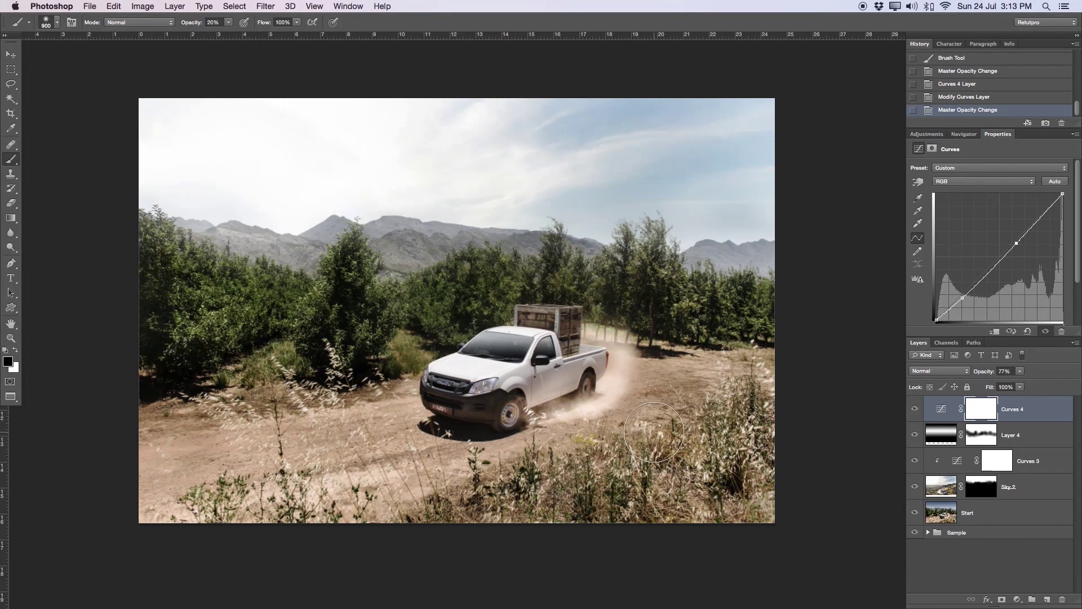
Step: Group the edit layers down to Start into a group named 'Sample 2'
left_click(1034, 432, "shift")
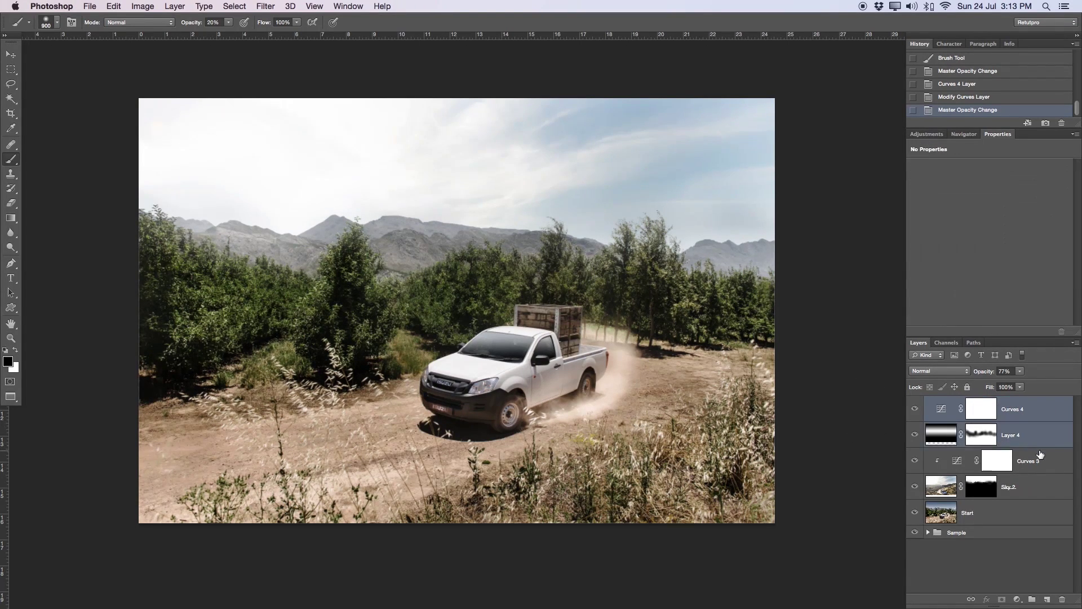
left_click(1039, 484, "shift")
left_click(1030, 516, "shift")
key("super+g")
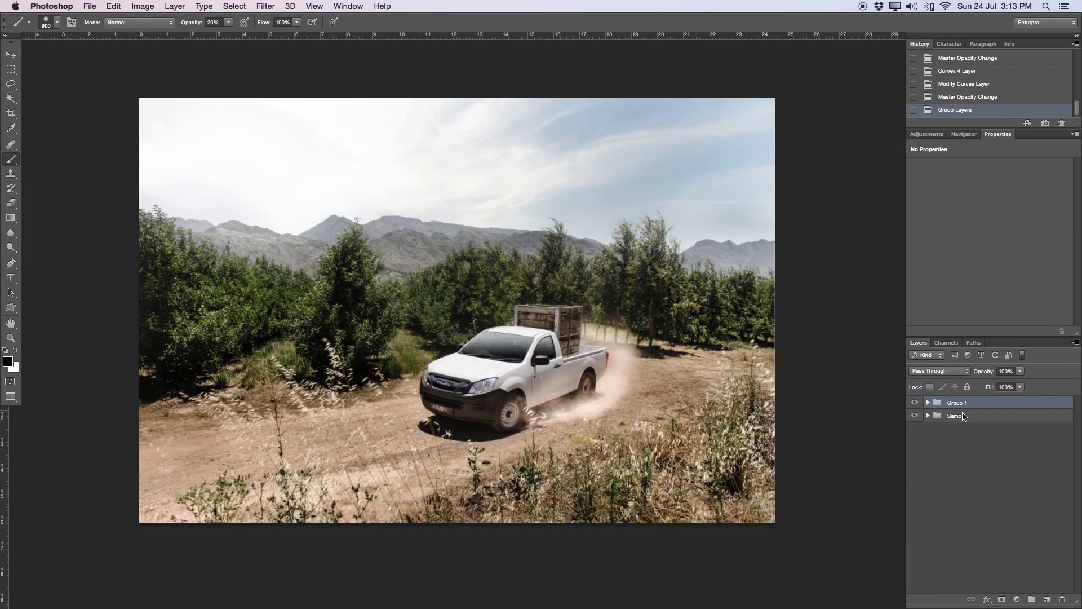
double_click(961, 404)
type("Sample 2")
key("Return")
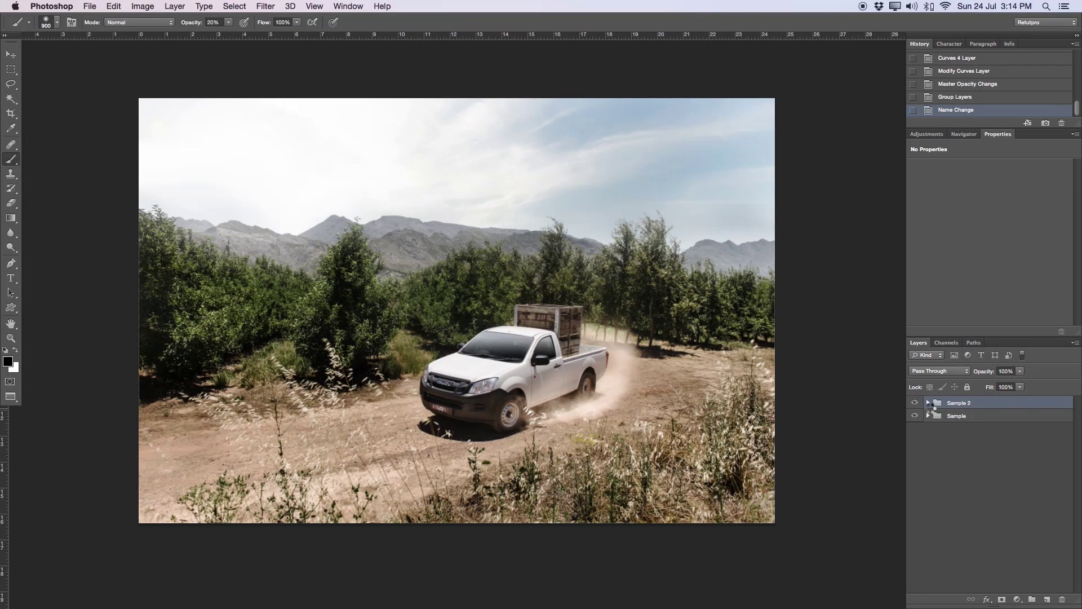
Step: Stamp visible layers into Layer 5 and hide Curves 4, Layer 4, Curves 3 and Sky 2
key("super+alt+shift+e")
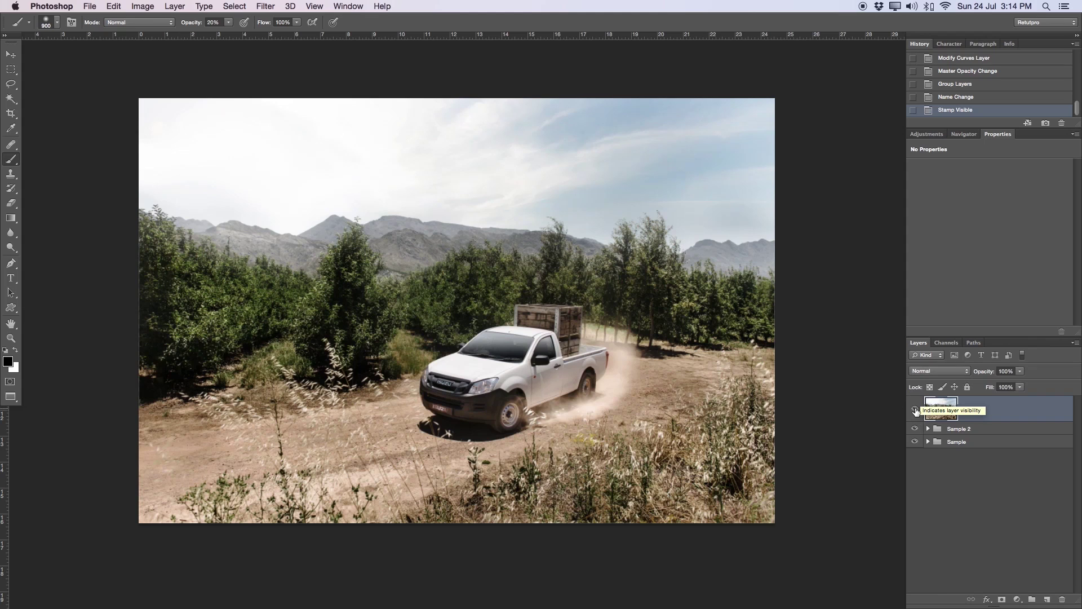
left_click(927, 431)
left_click_drag(915, 448, 915, 527)
Step: Zoom around the truck and mountains, toggling Layer 5 to compare before and after
left_click(914, 409)
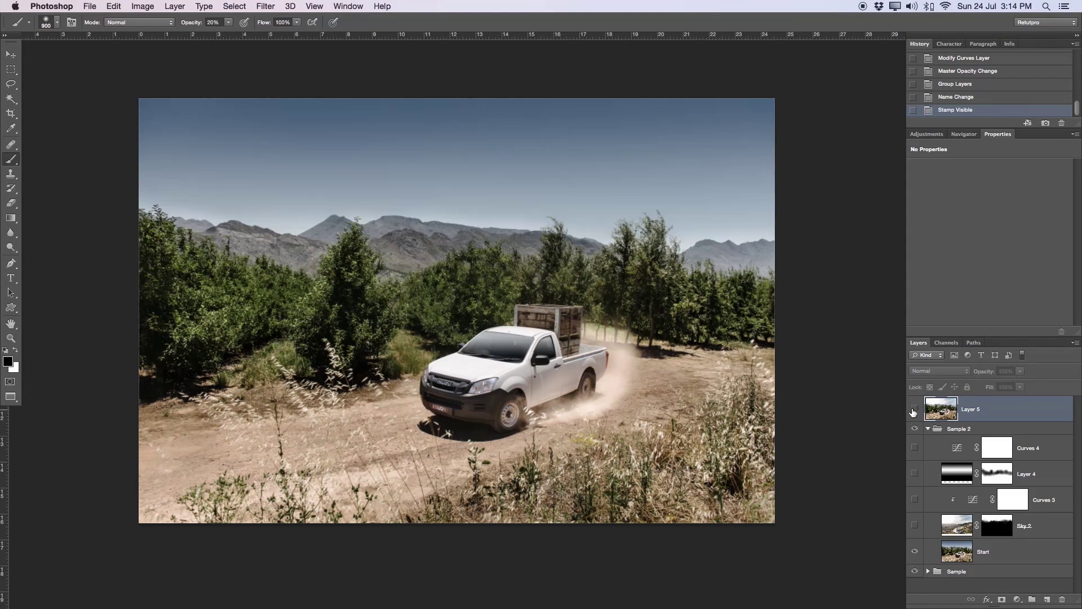
key("z")
left_click_drag(624, 326, 618, 333)
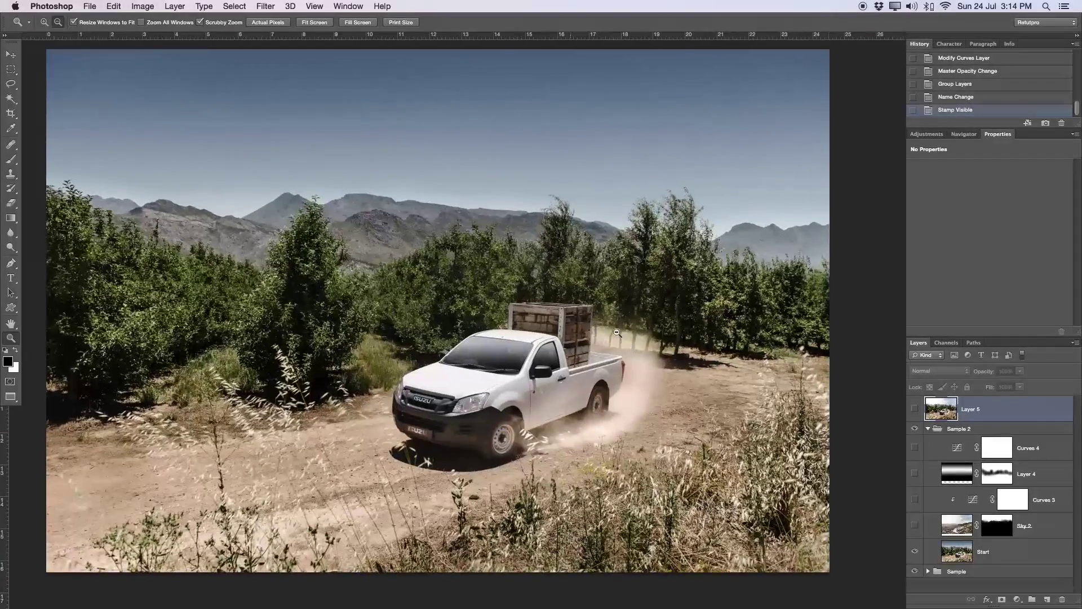
left_click(914, 411)
left_click(914, 412)
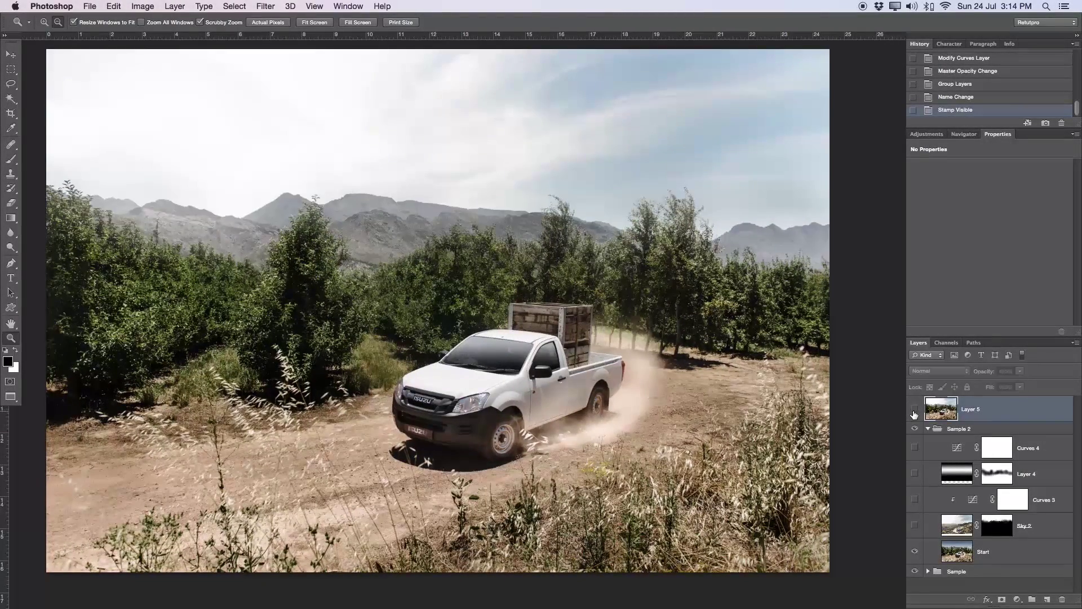
left_click(914, 412)
left_click(914, 412)
left_click(915, 412)
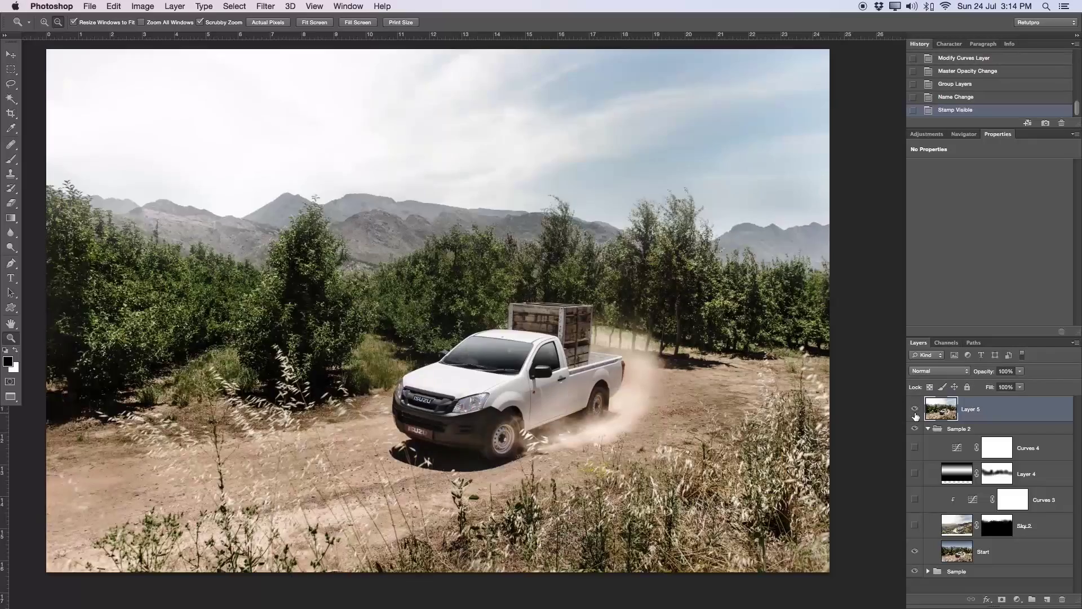
left_click(664, 332, "alt")
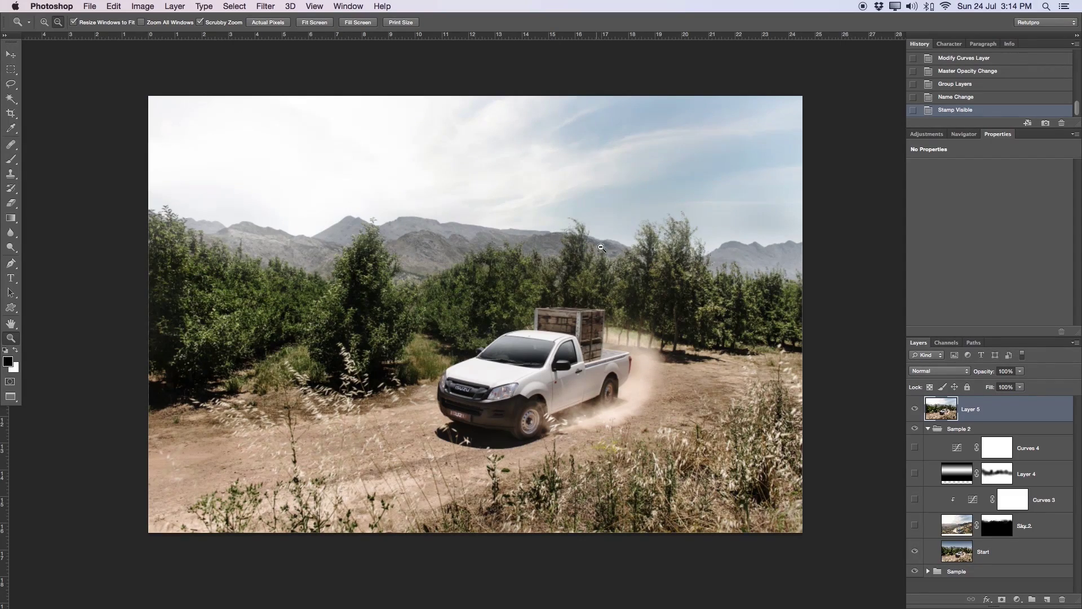
left_click_drag(602, 249, 733, 242)
left_click_drag(172, 181, 178, 324)
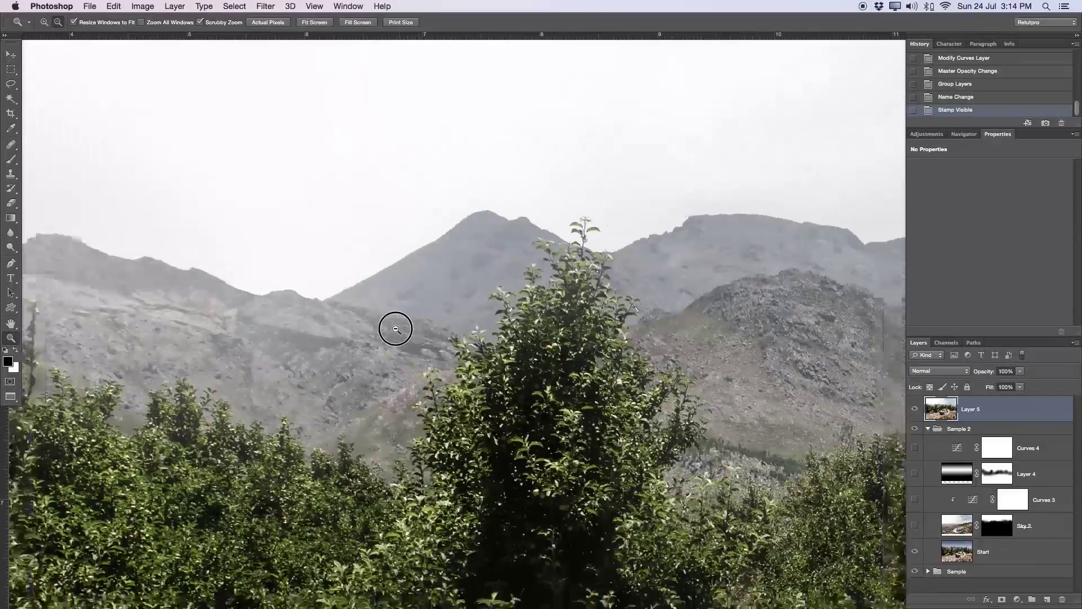
left_click_drag(394, 326, 637, 319)
Step: Collapse Sample 2 and place the four rally-car example images from Finder as layers 1–4
left_click(928, 429)
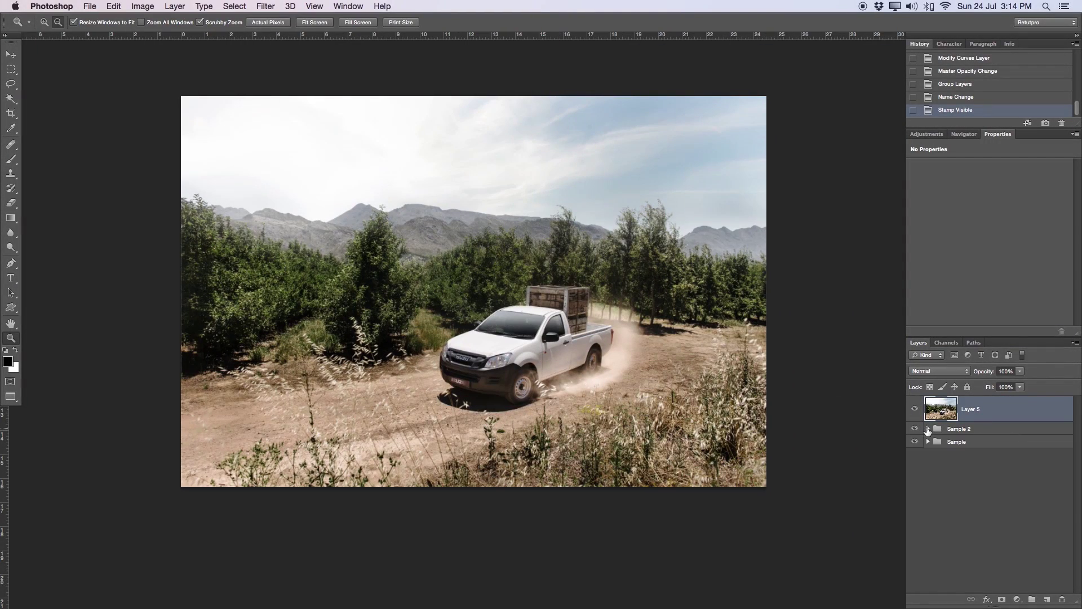
key("Tab")
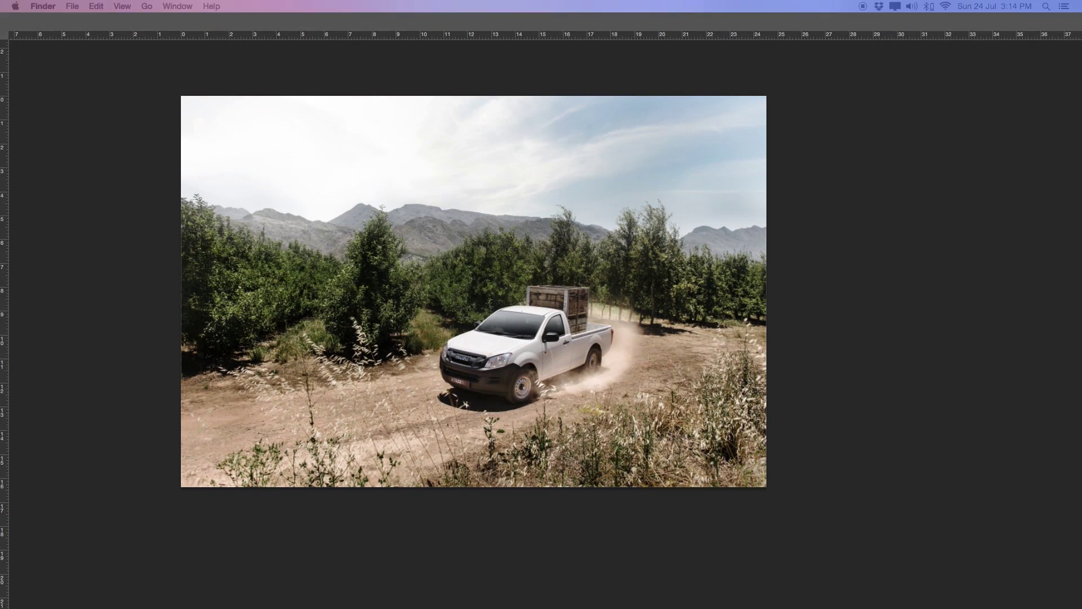
left_click(368, 460)
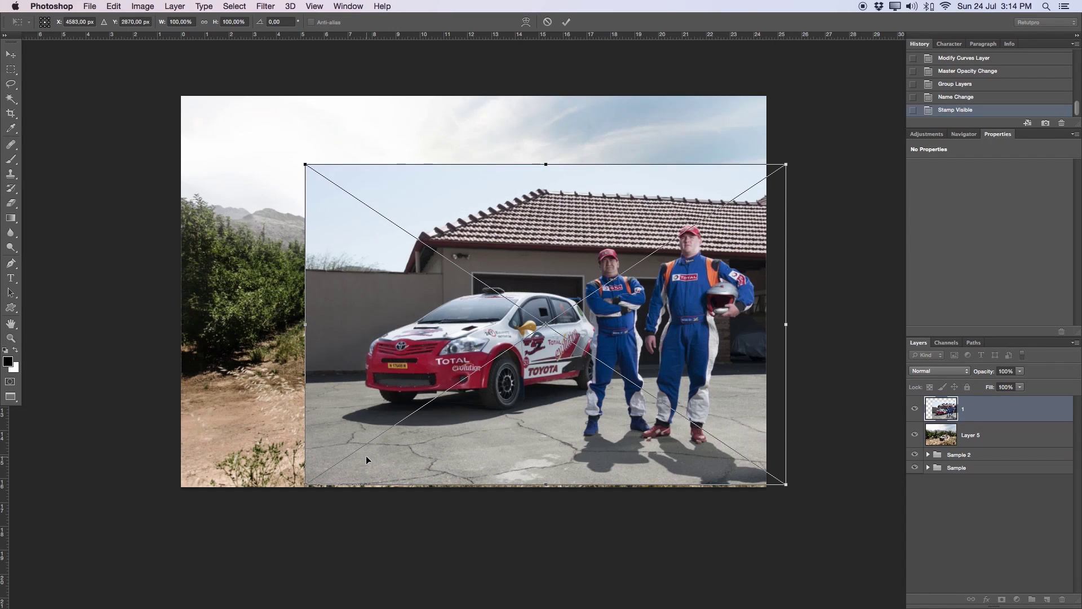
key("Return")
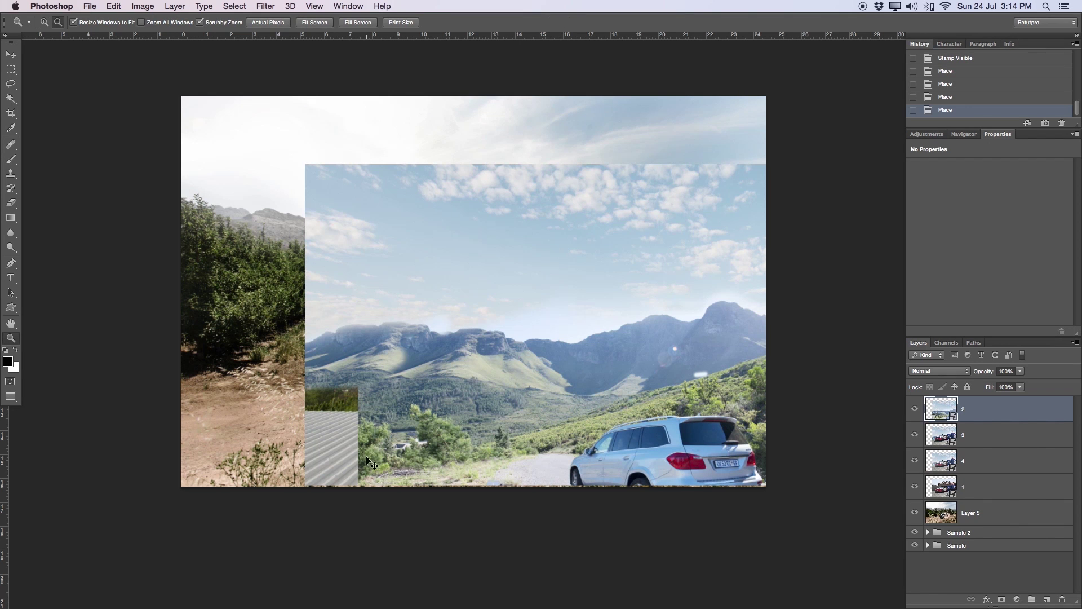
Step: Move layers 2 and 3 below layer 4, then shift all four rally layers left together
left_click_drag(965, 432, 975, 475)
left_click_drag(969, 409, 976, 448)
left_click(969, 415)
left_click(985, 493, "shift")
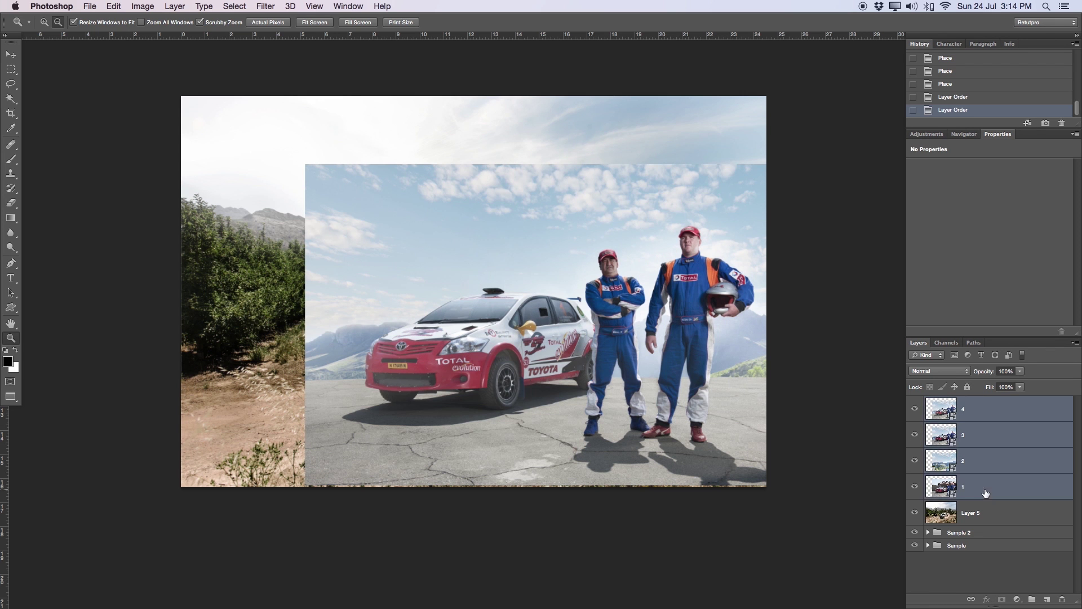
key("v")
left_click_drag(536, 324, 715, 367)
key("z")
left_click(563, 313)
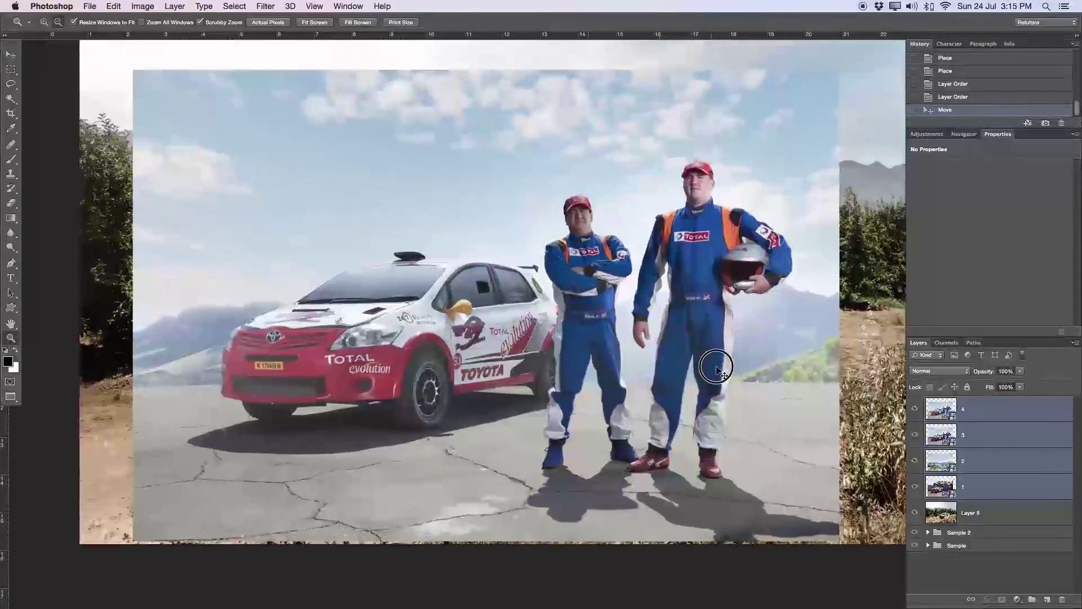
Step: Place a horizontal guide at the rally photo's horizon, then turn layers 2 and 3 back on
left_click_drag(918, 419, 921, 471)
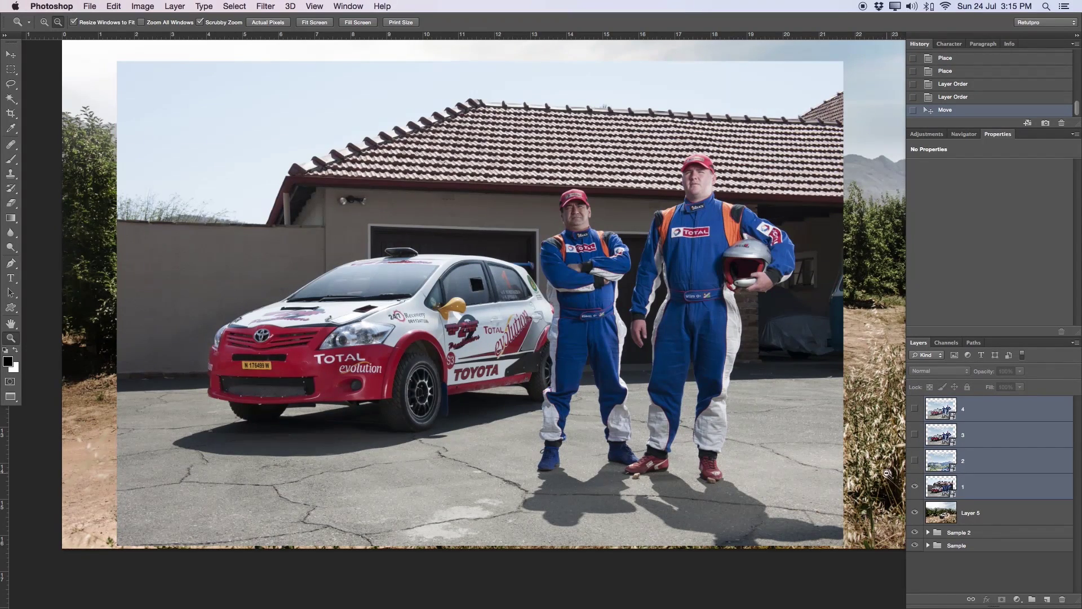
left_click(915, 461)
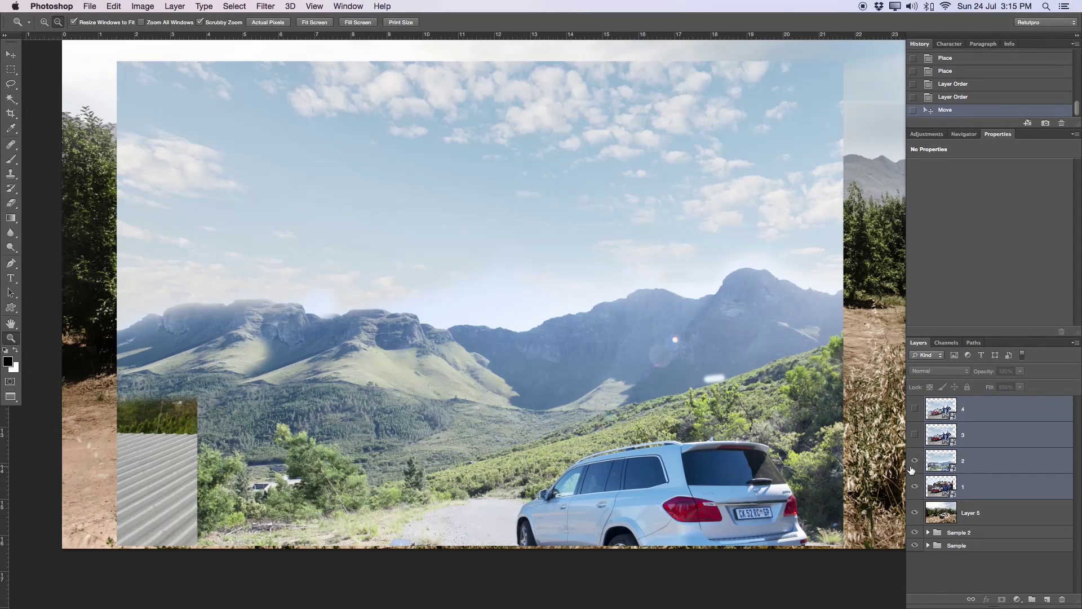
left_click_drag(448, 35, 451, 328)
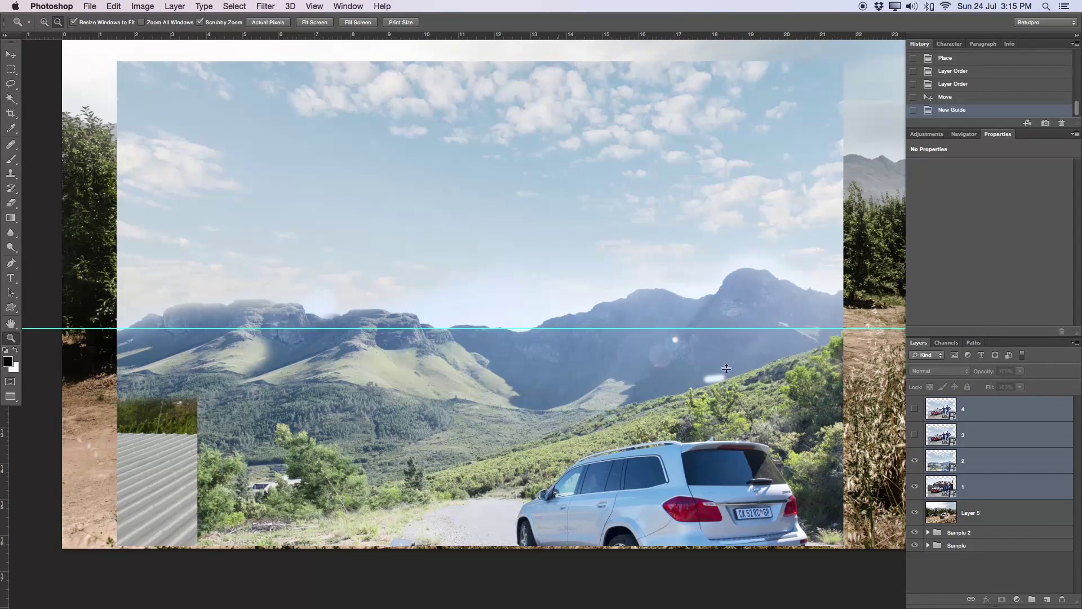
left_click(919, 460)
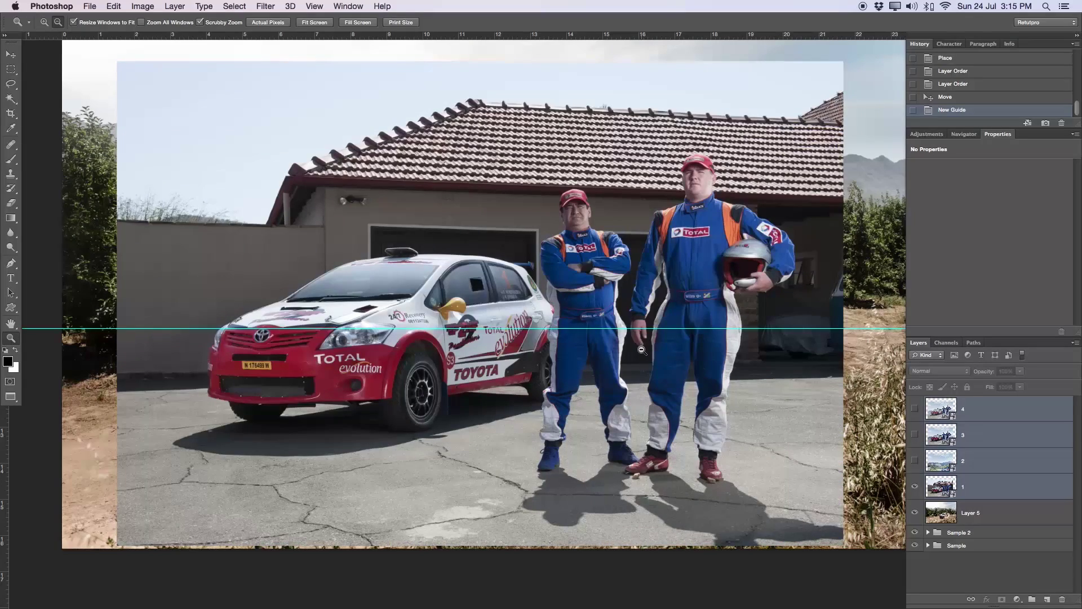
key("v")
left_click_drag(634, 328, 641, 361)
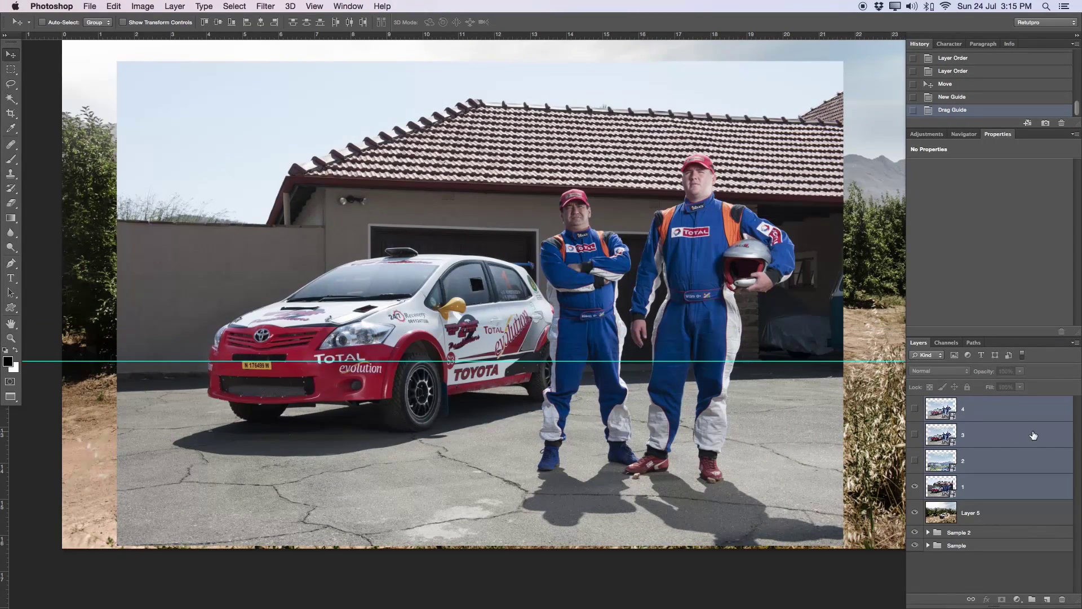
left_click(917, 471)
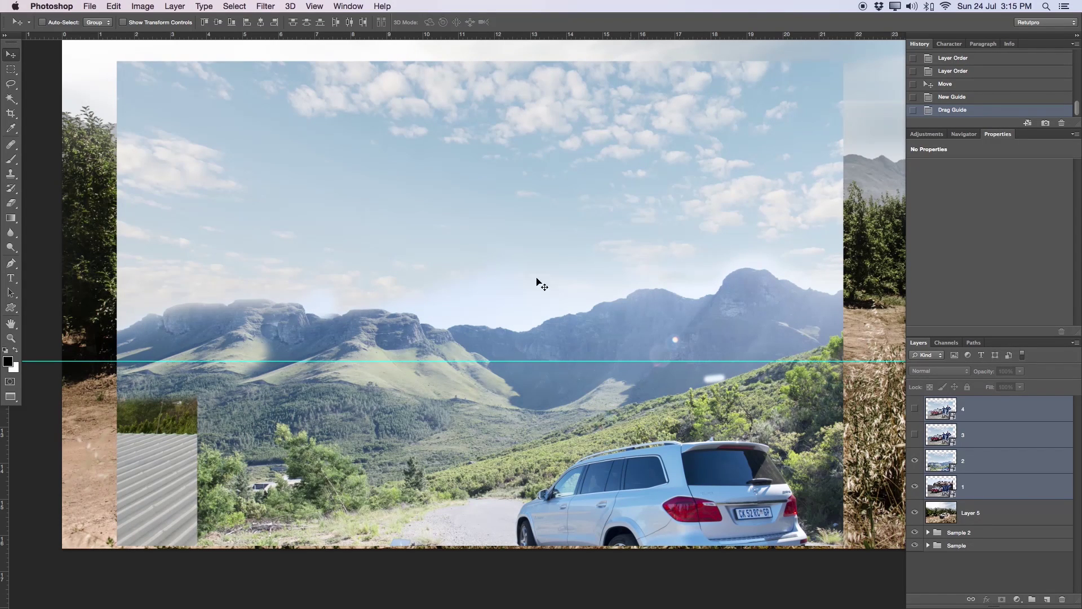
left_click(914, 436)
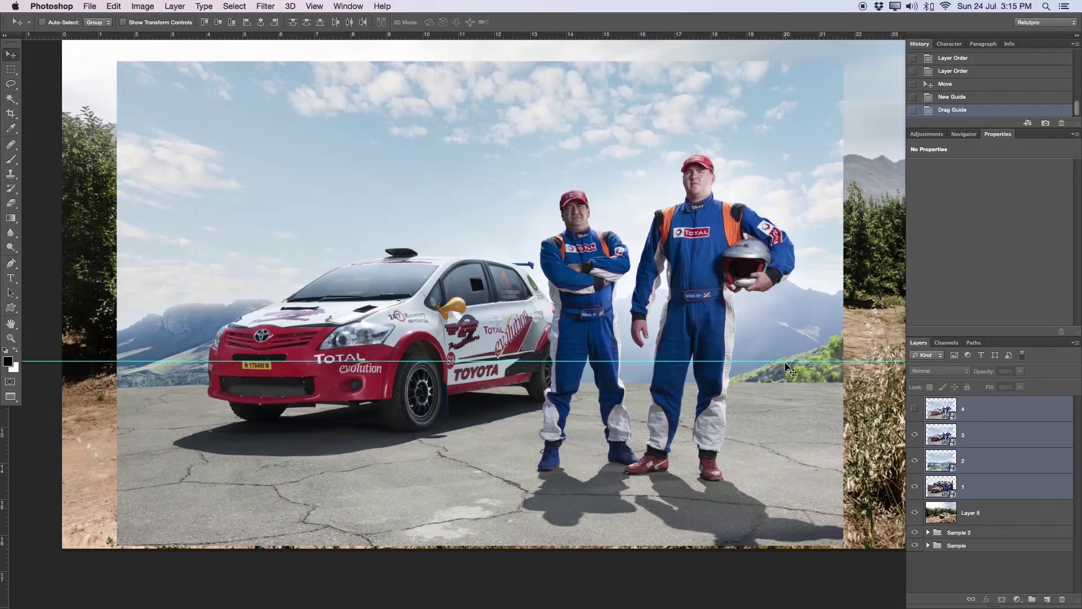
Step: Toggle layer 4 on and off to compare, finishing with its hazier rally-car edit visible
left_click(916, 411)
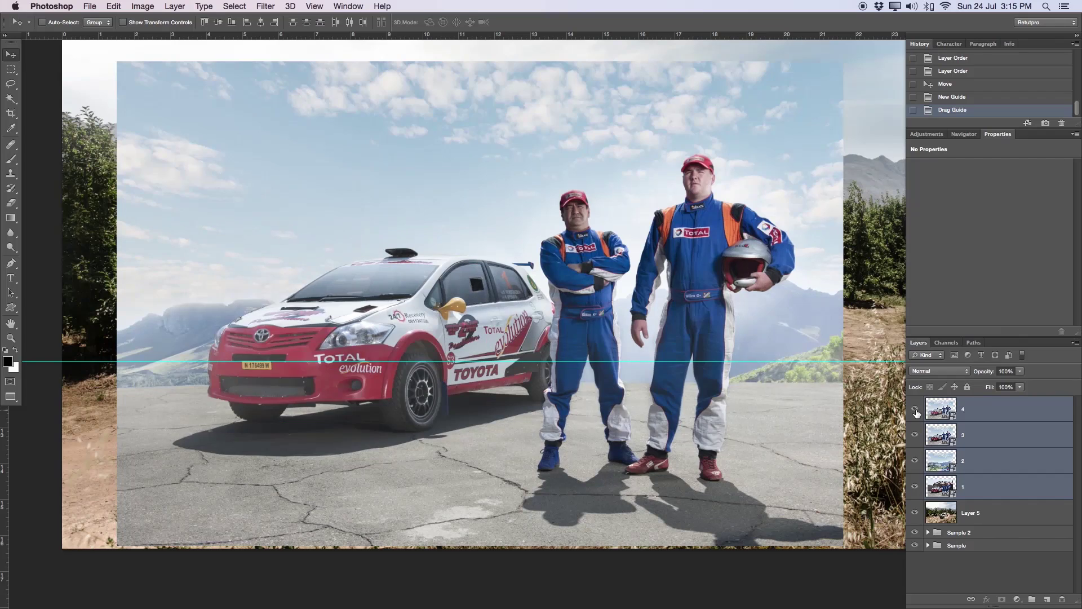
left_click(916, 412)
left_click(915, 412)
left_click(915, 412)
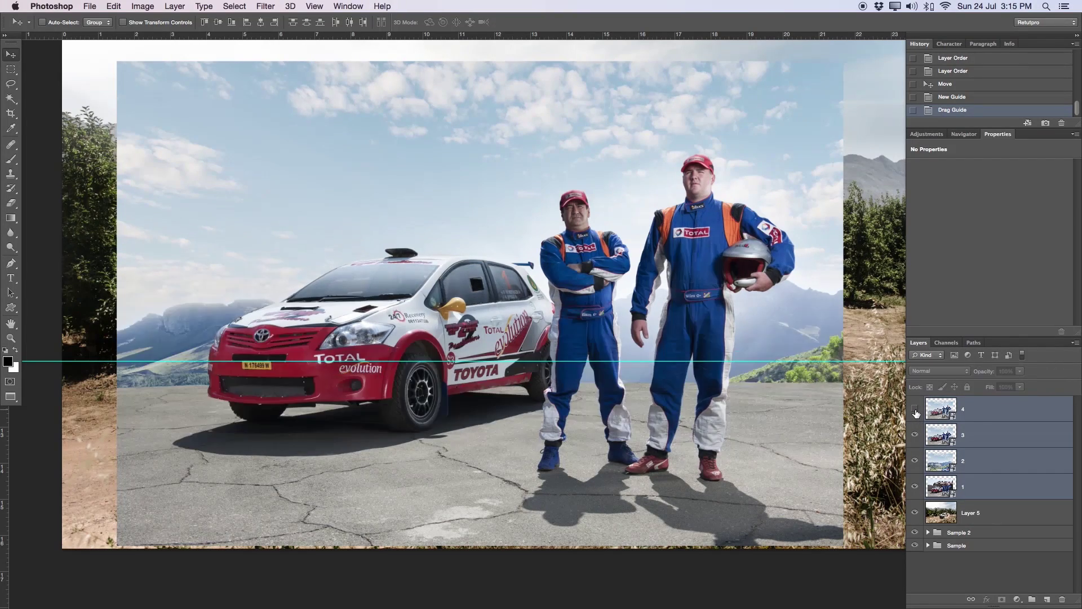
left_click(915, 412)
left_click(916, 412)
left_click(915, 412)
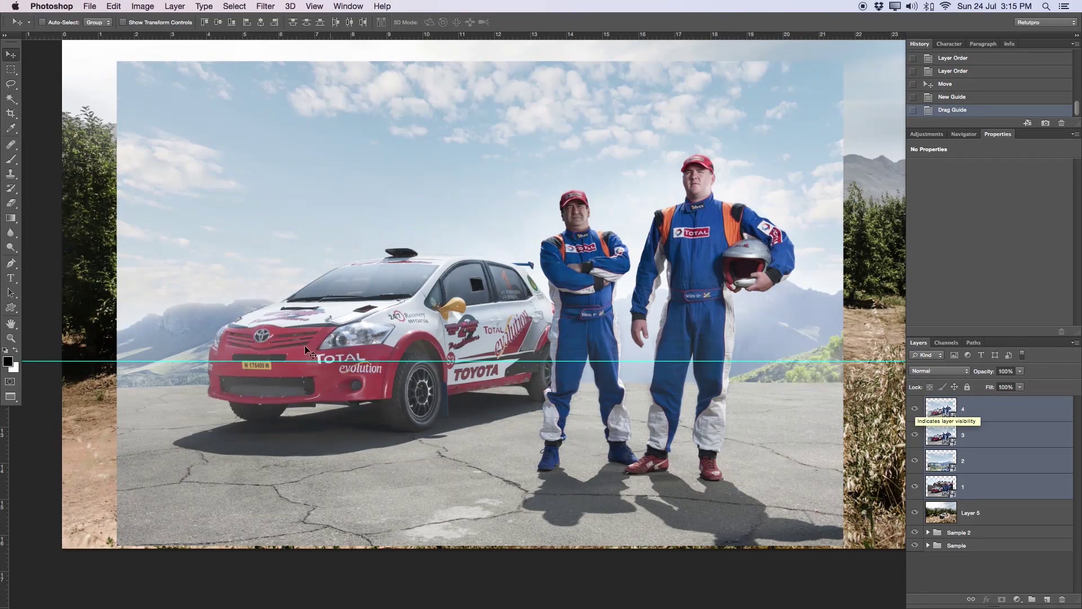
left_click(915, 409)
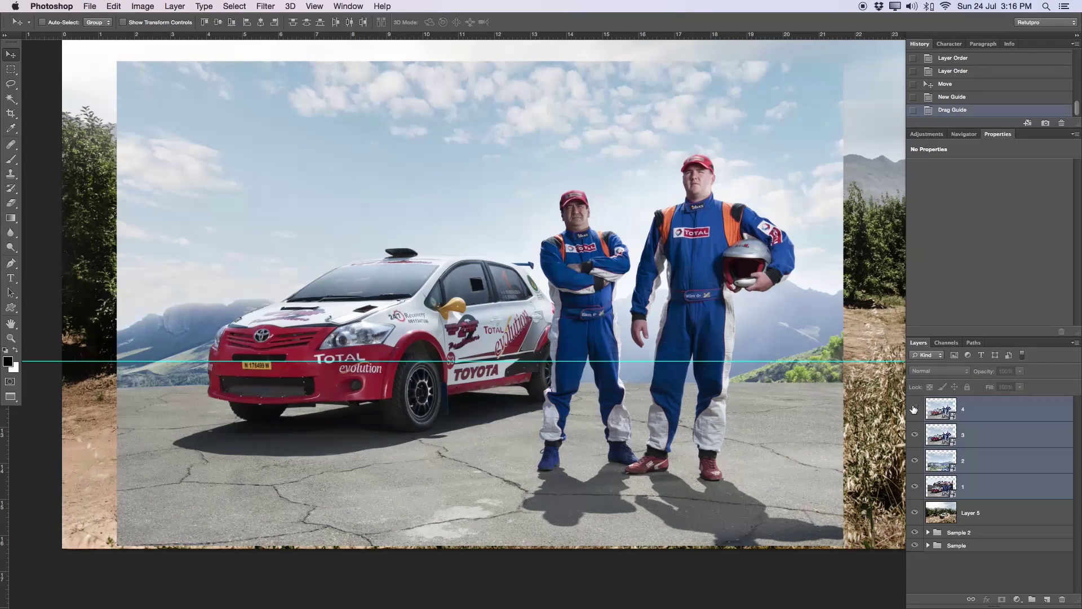
left_click(914, 409)
left_click(915, 409)
left_click(914, 410)
left_click(916, 411)
left_click(916, 412)
left_click(916, 412)
left_click(916, 412)
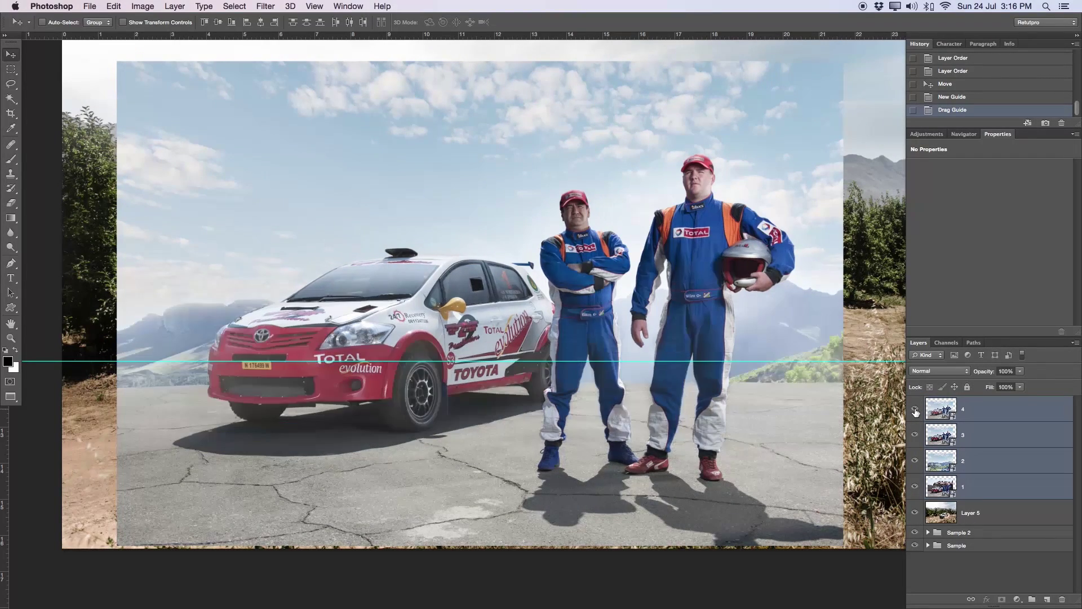